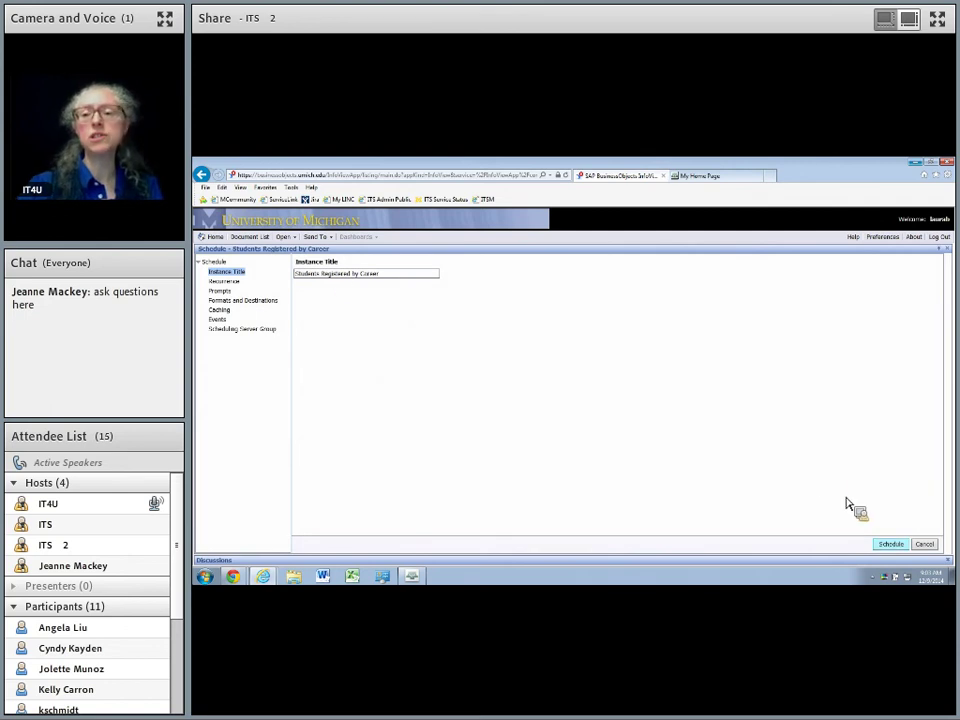
Submit the schedule for the Students Registered by Career report.
left_click(890, 545)
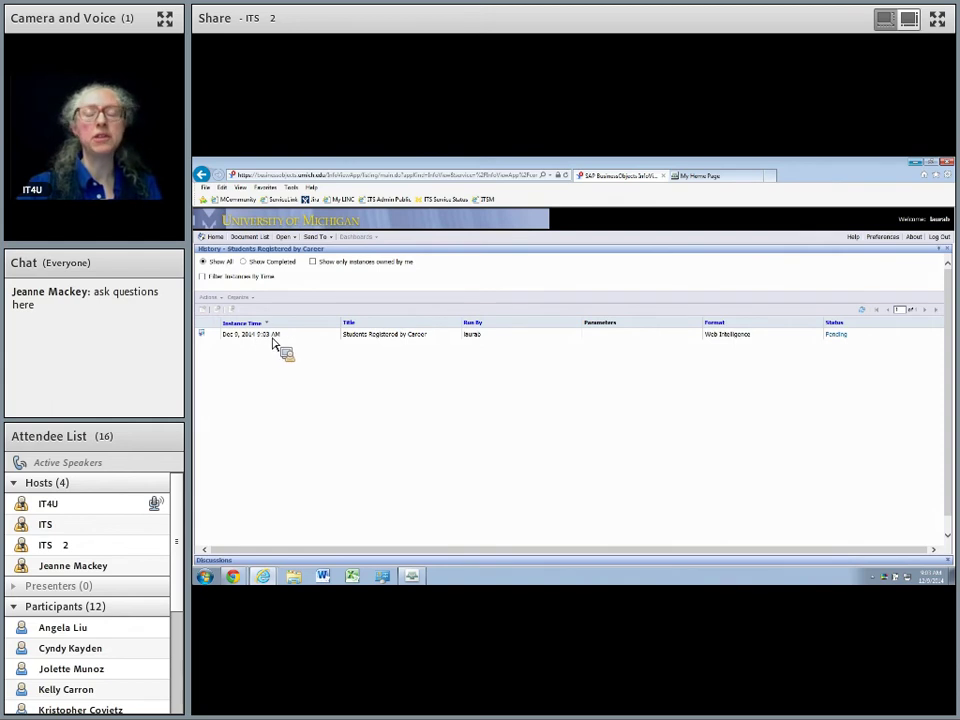
Refresh History until the run shows Failed, then open its error details about Enter Term.
left_click(864, 314)
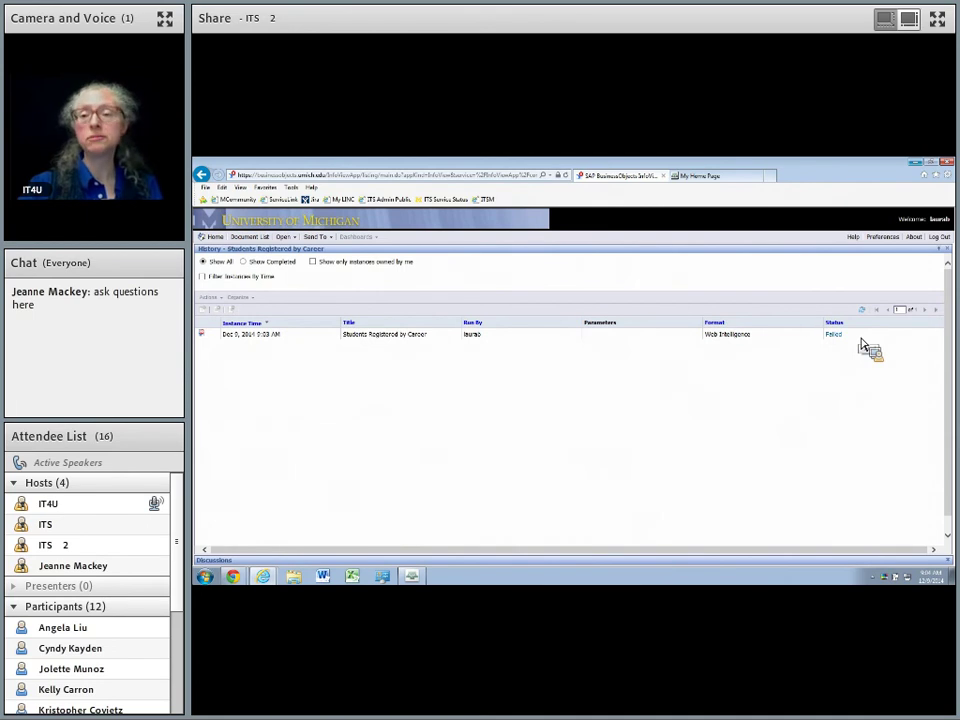
left_click(836, 336)
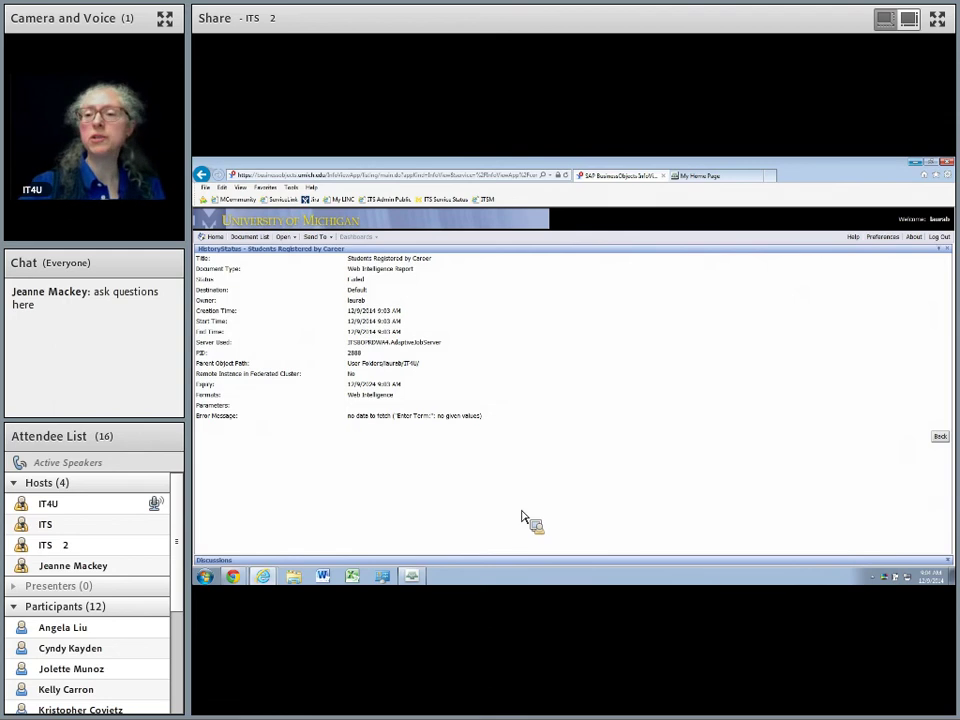
Back in History, select the failed instance and choose Reschedule from Actions.
left_click(942, 442)
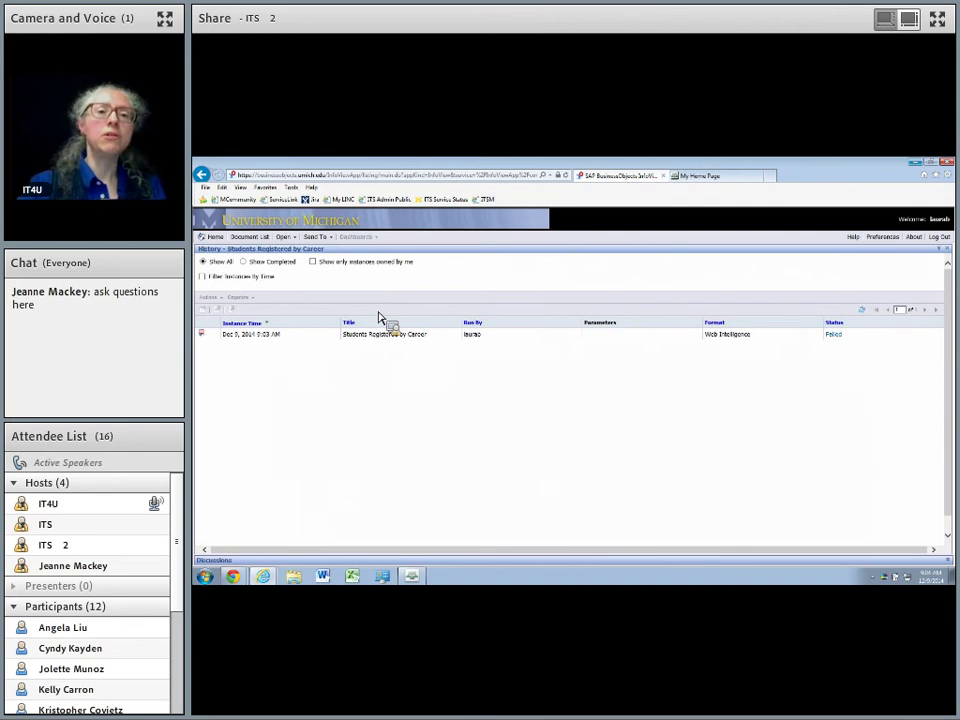
left_click_drag(380, 338, 378, 345)
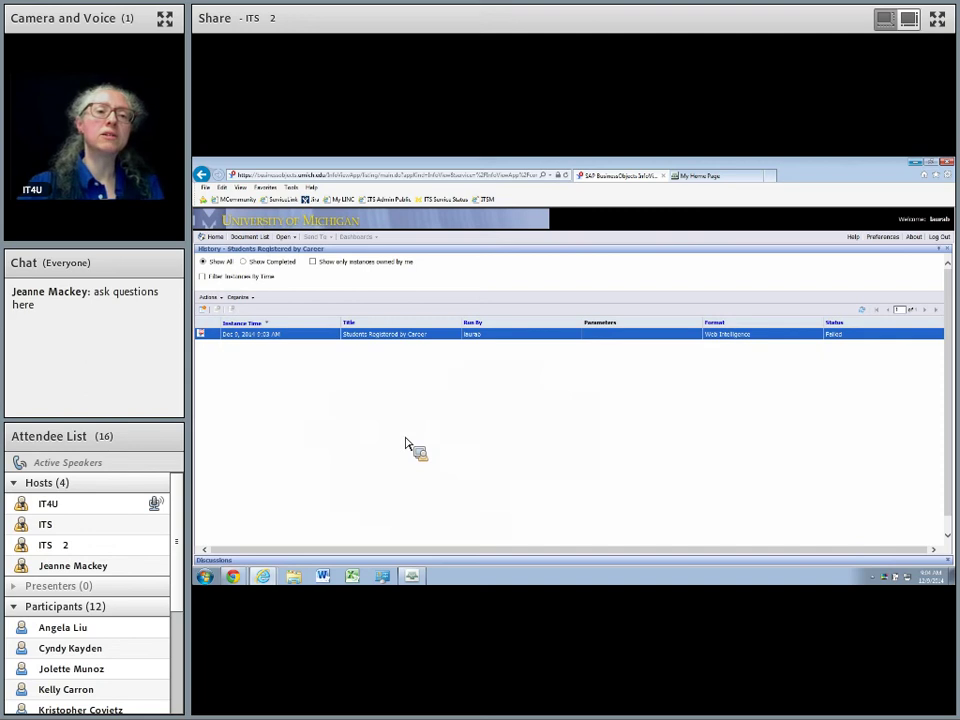
left_click(207, 297)
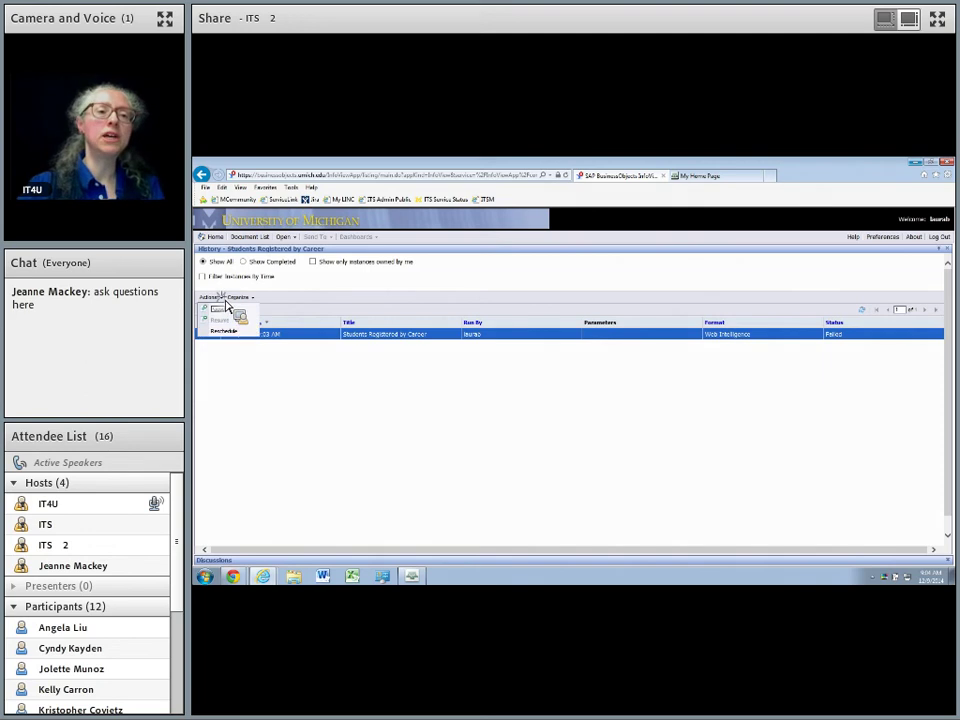
left_click(222, 331)
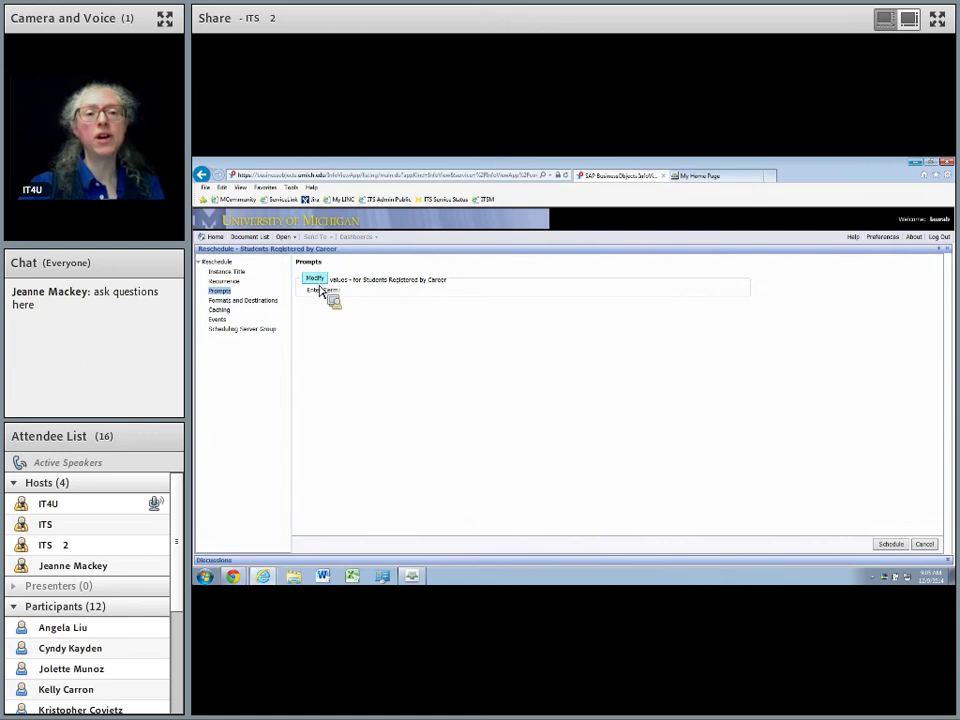
Enter 1910 as the Enter Term prompt value, apply it, and schedule the rerun.
left_click(317, 284)
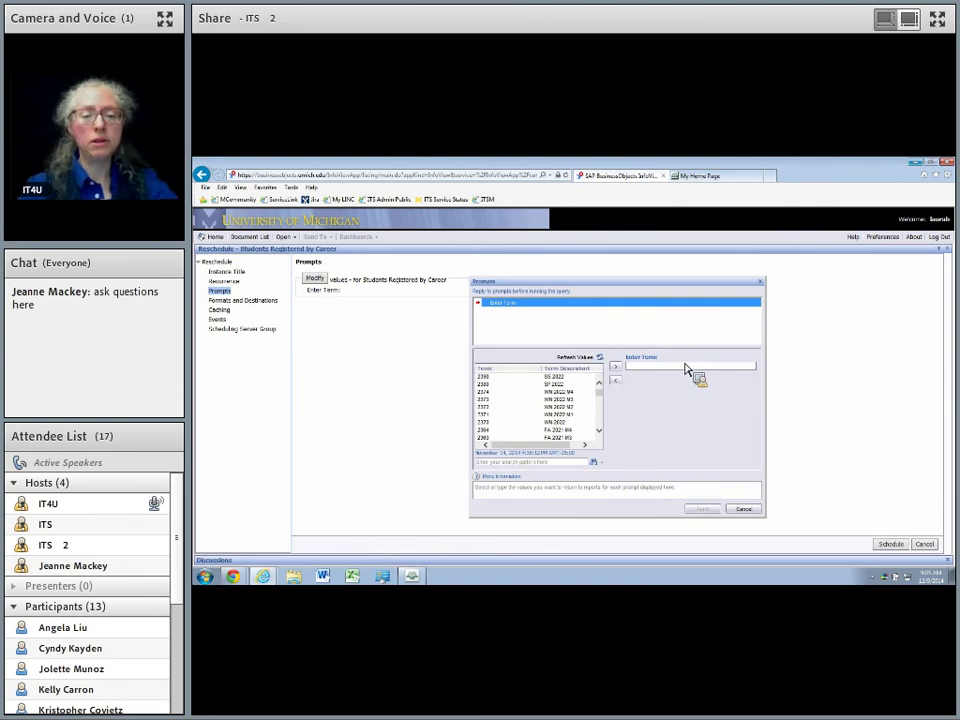
type("1910")
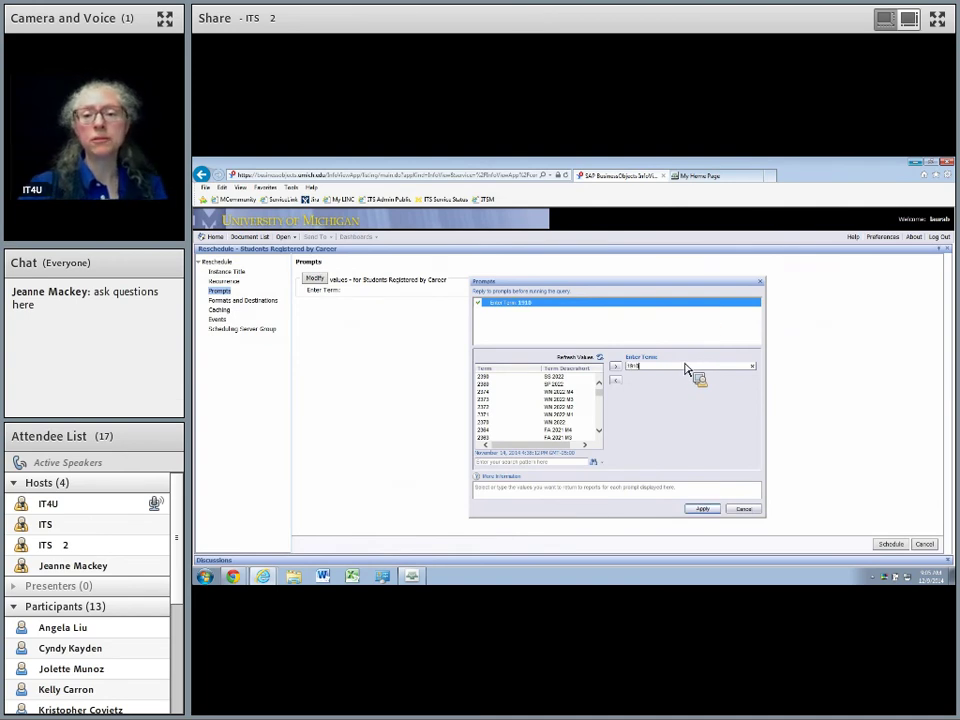
left_click(708, 510)
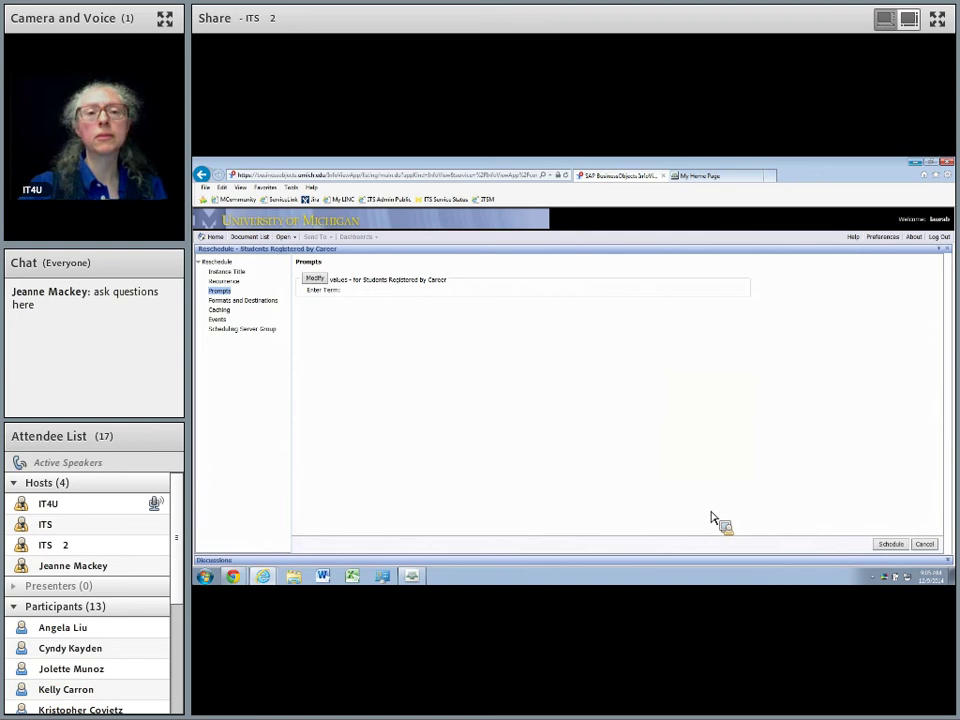
left_click(890, 545)
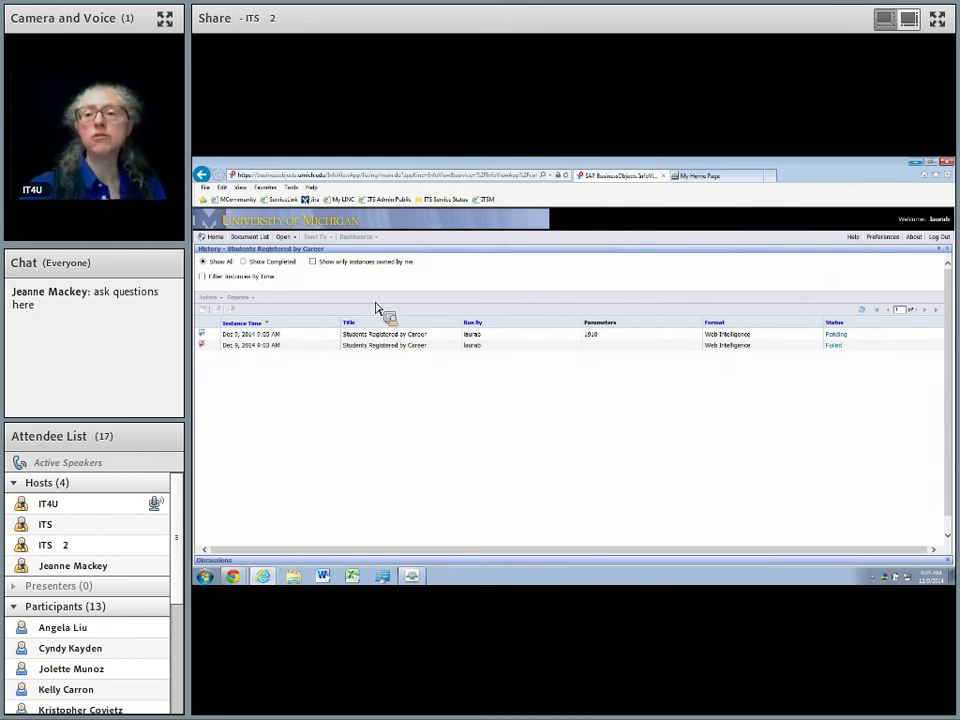
Confirm the rerun succeeded, then open its output showing Term 1910: FA 2012.
left_click(864, 311)
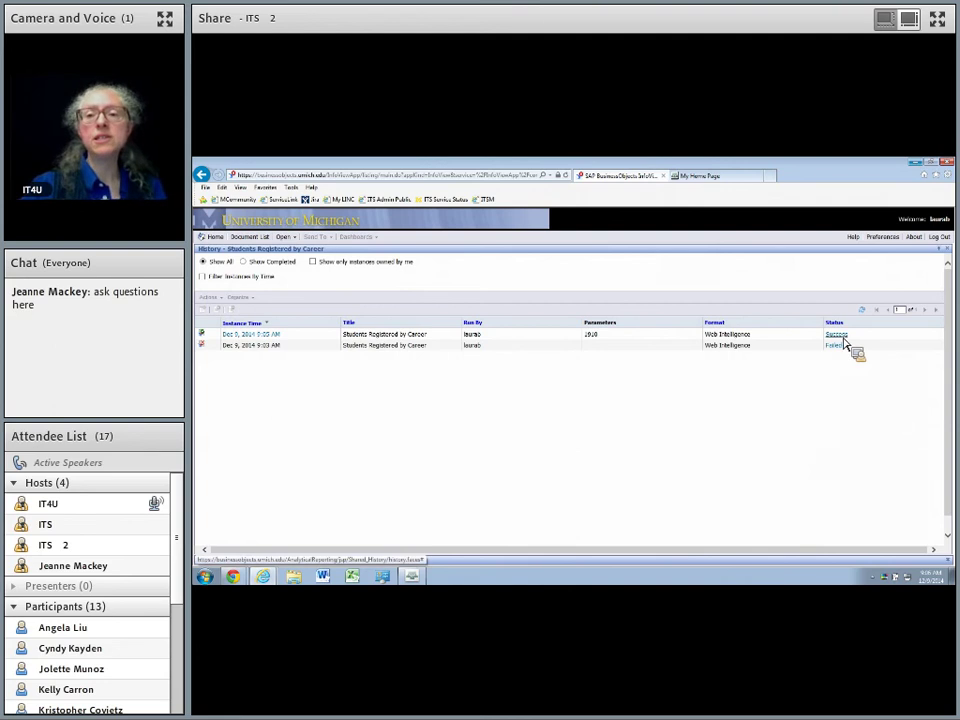
left_click(839, 338)
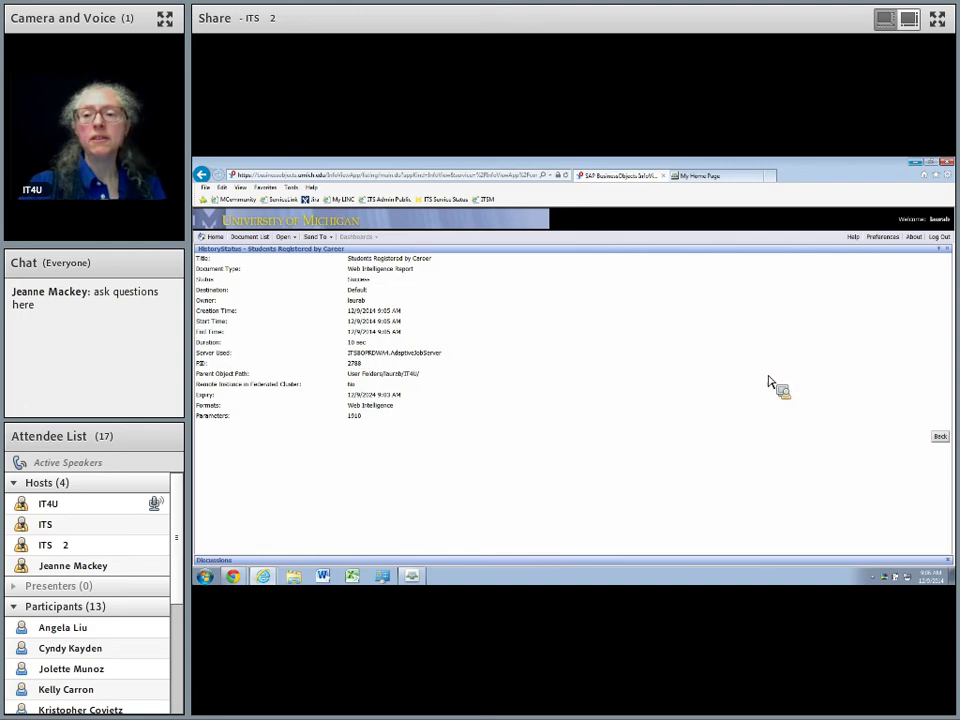
left_click(937, 439)
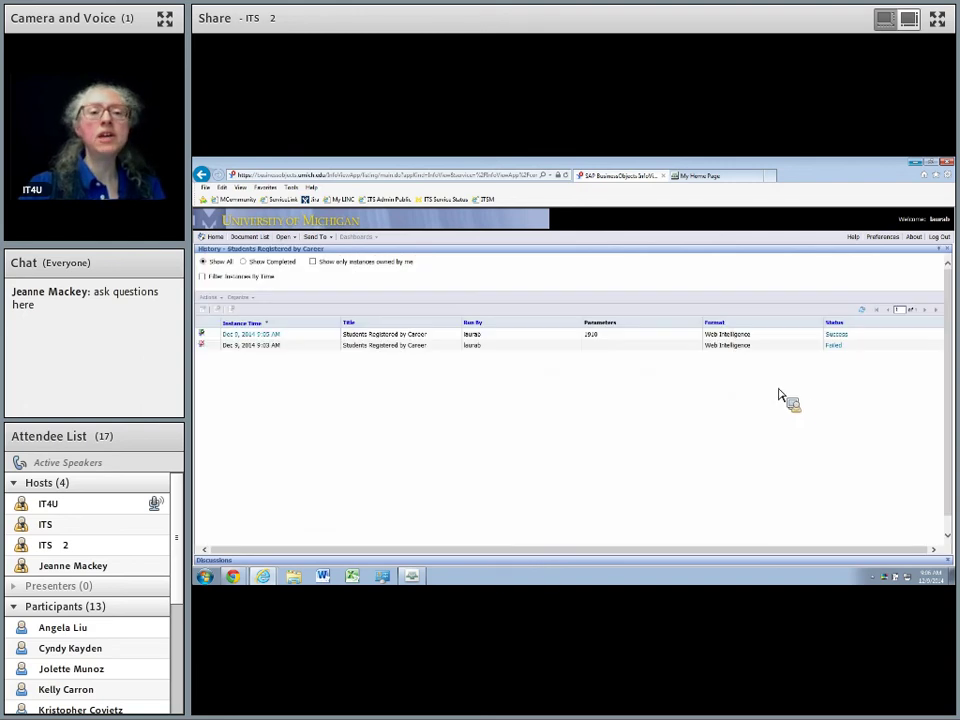
left_click(257, 339)
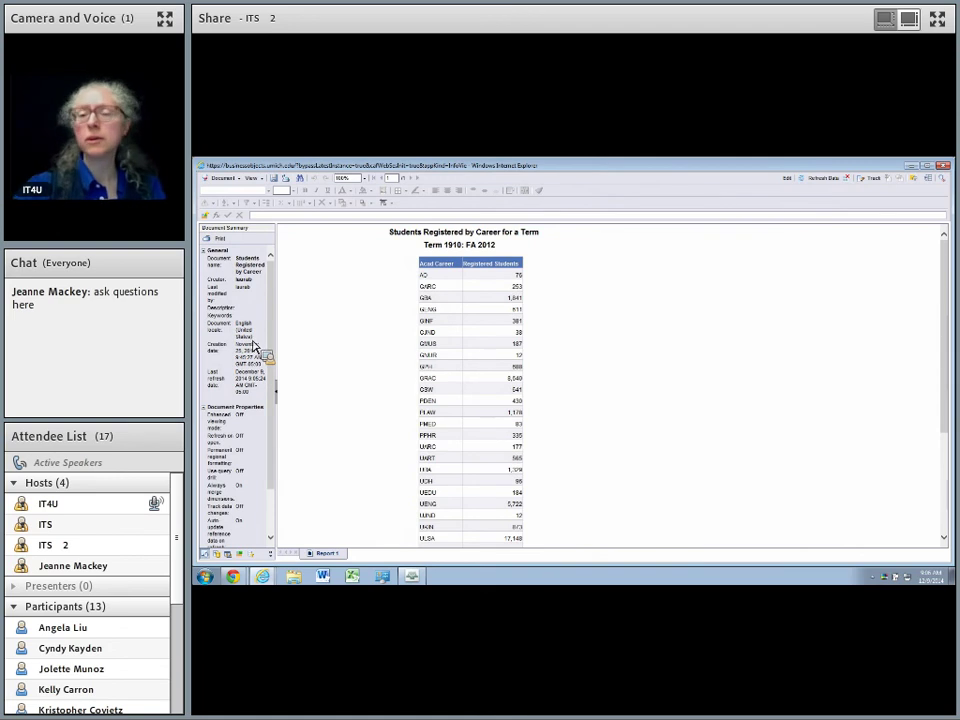
Close the report viewer window to return to the instance history.
left_click(942, 166)
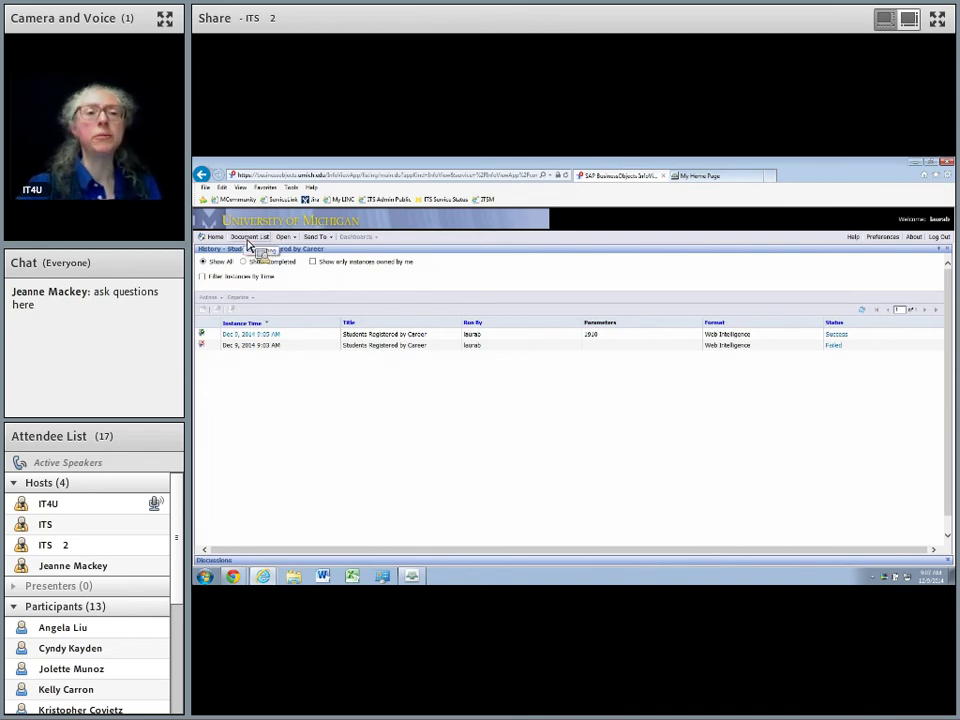
From Document List, start scheduling Students Registered by Career and show its Recurrence options.
left_click(249, 237)
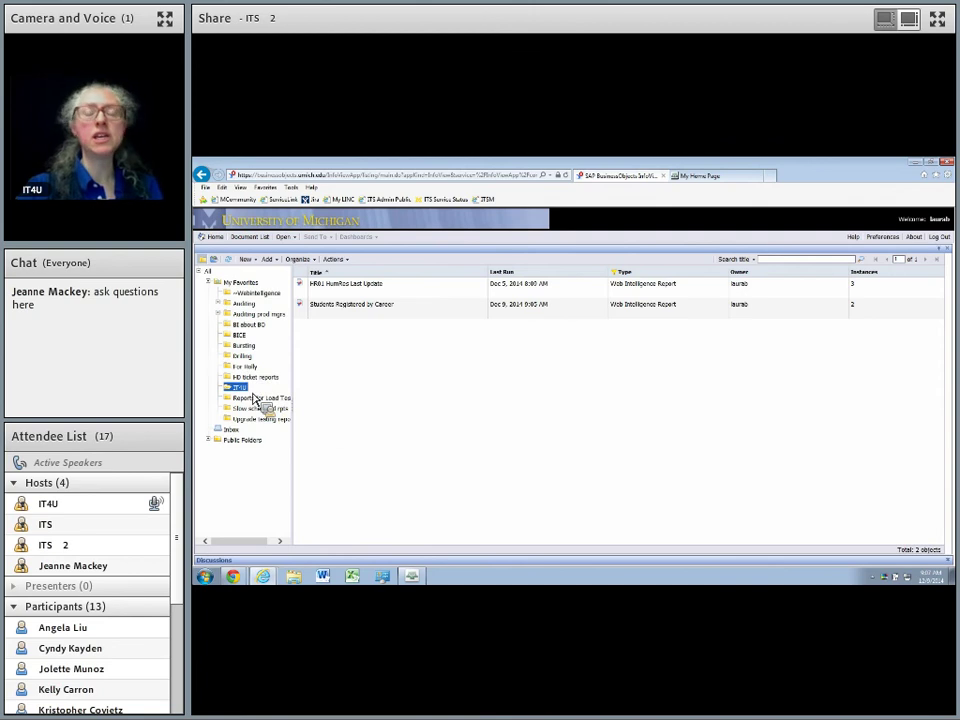
left_click(390, 315)
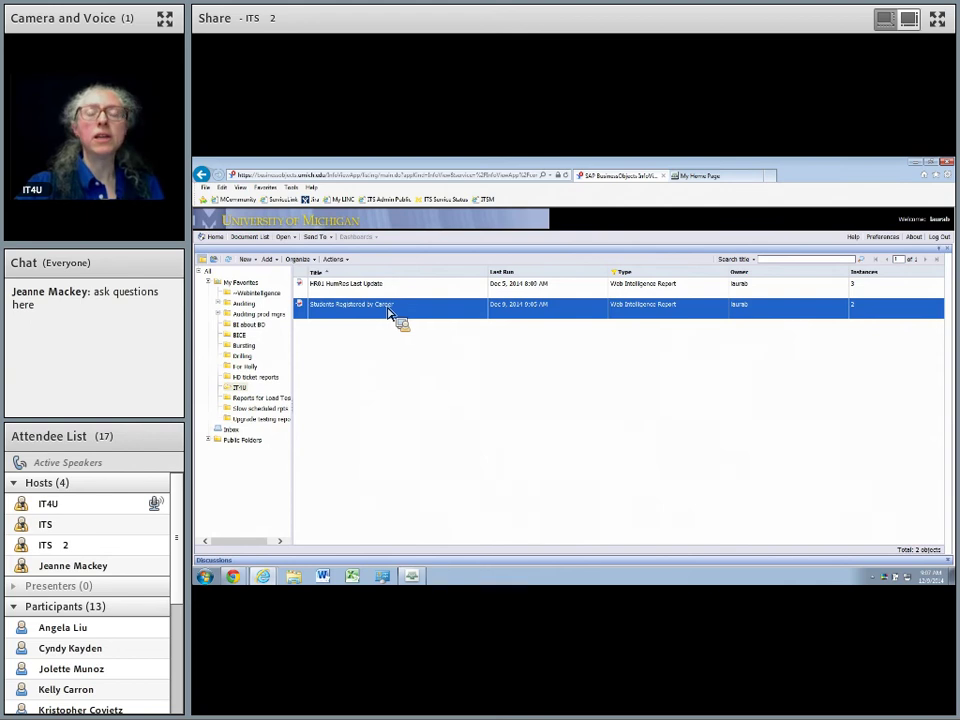
right_click(378, 316)
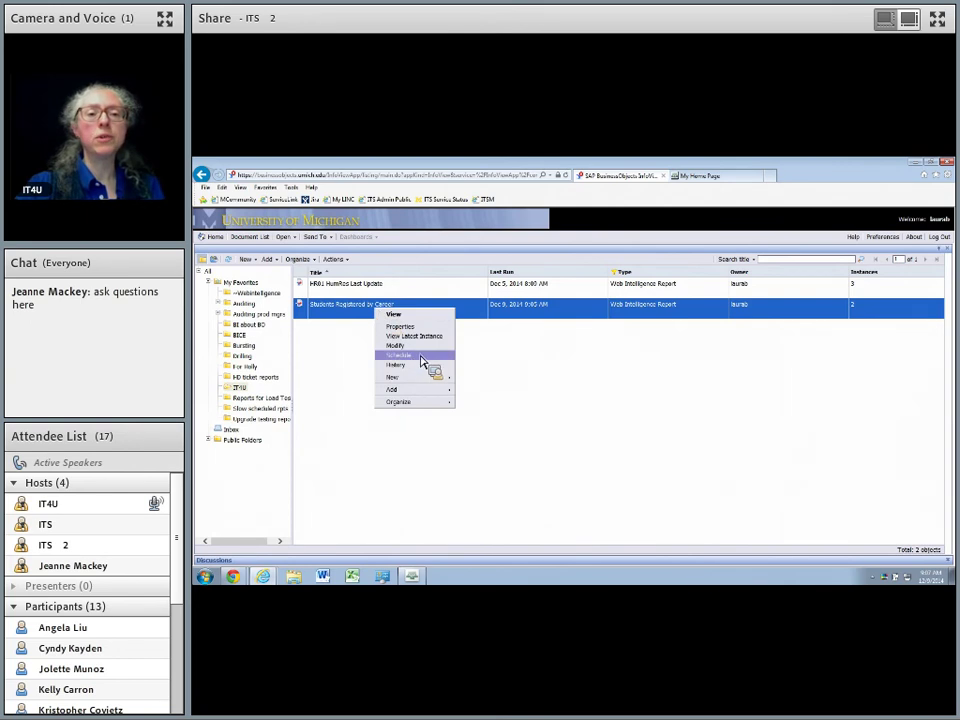
left_click(422, 362)
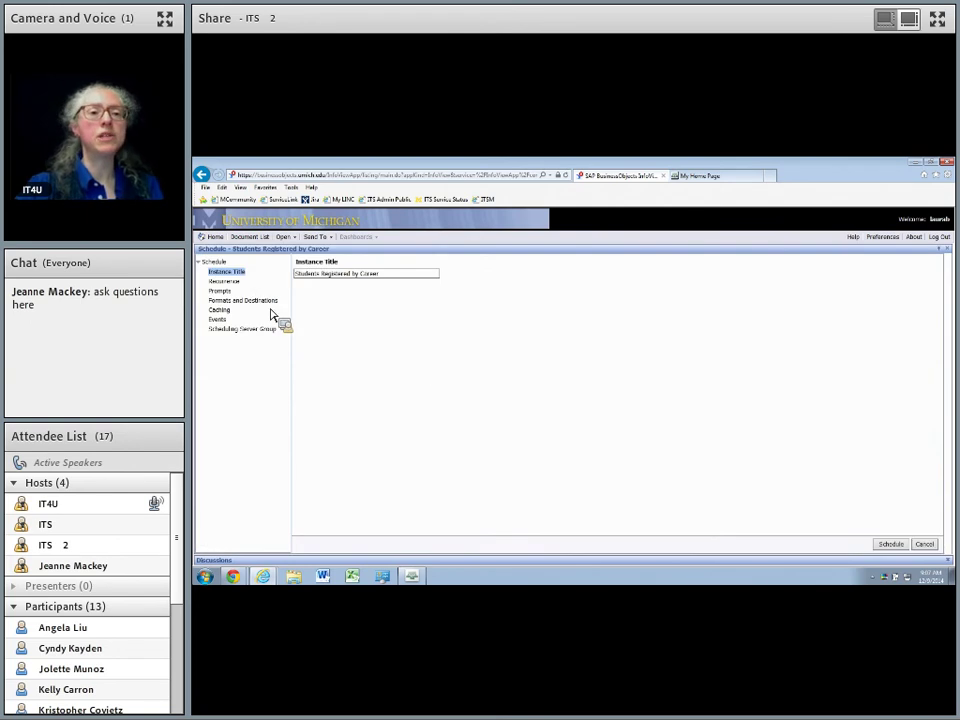
left_click(228, 281)
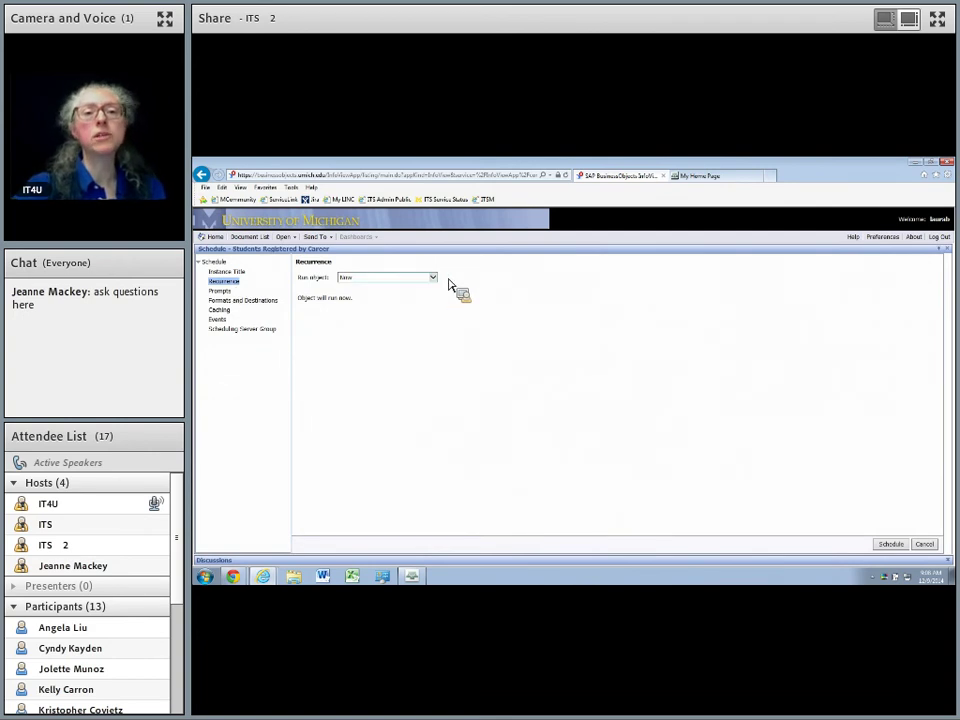
Try the Once and Daily run frequencies and select the end date.
left_click(433, 278)
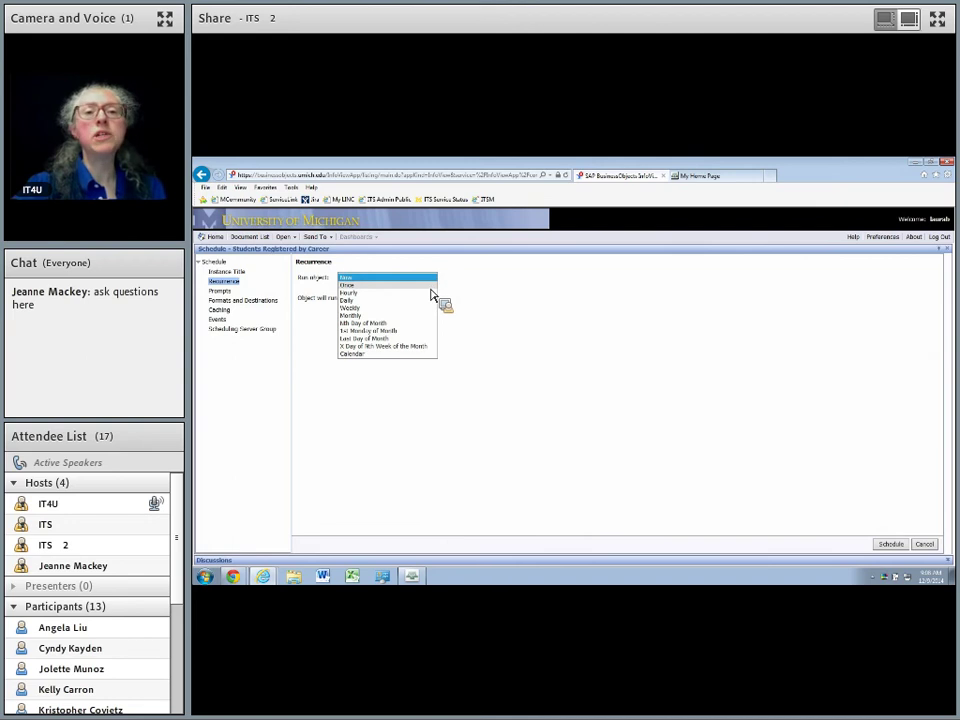
key("Down")
key("Return")
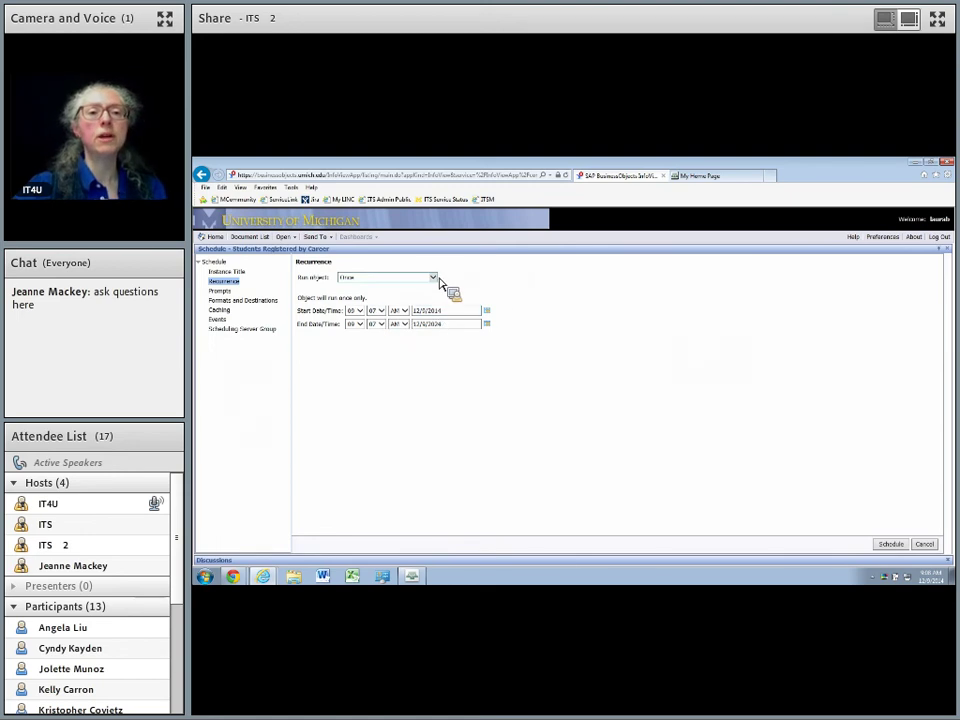
left_click(436, 278)
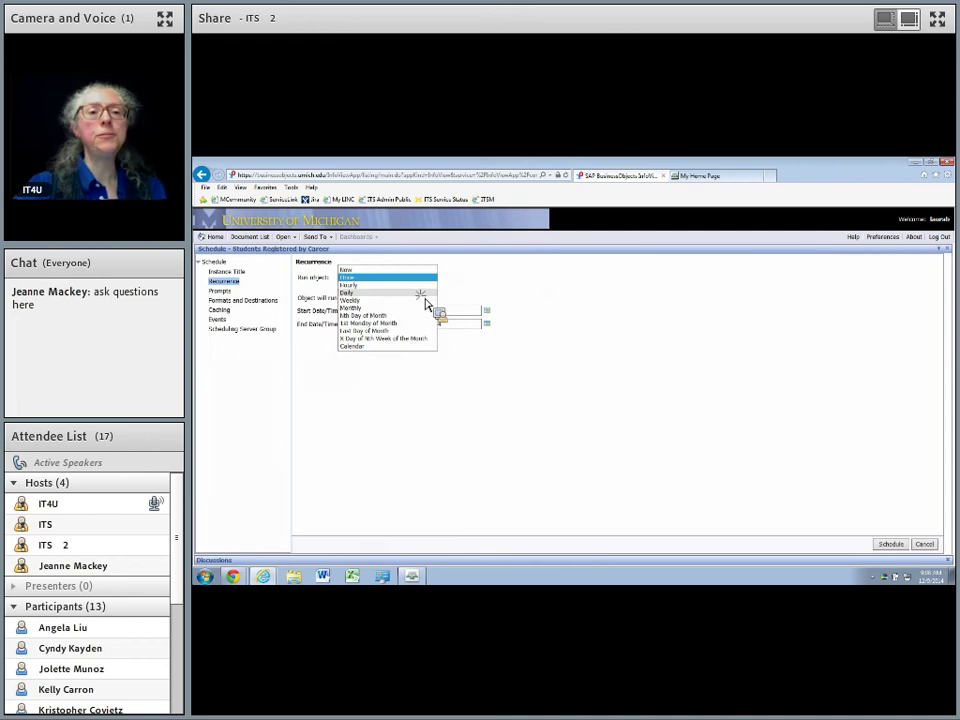
left_click(425, 297)
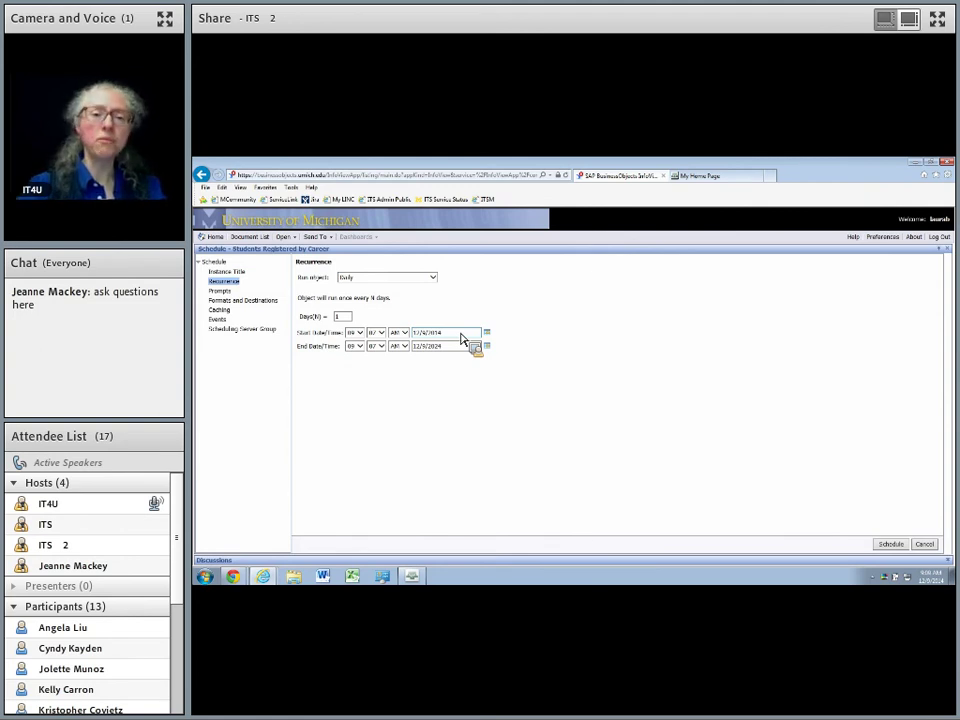
triple_click(450, 348)
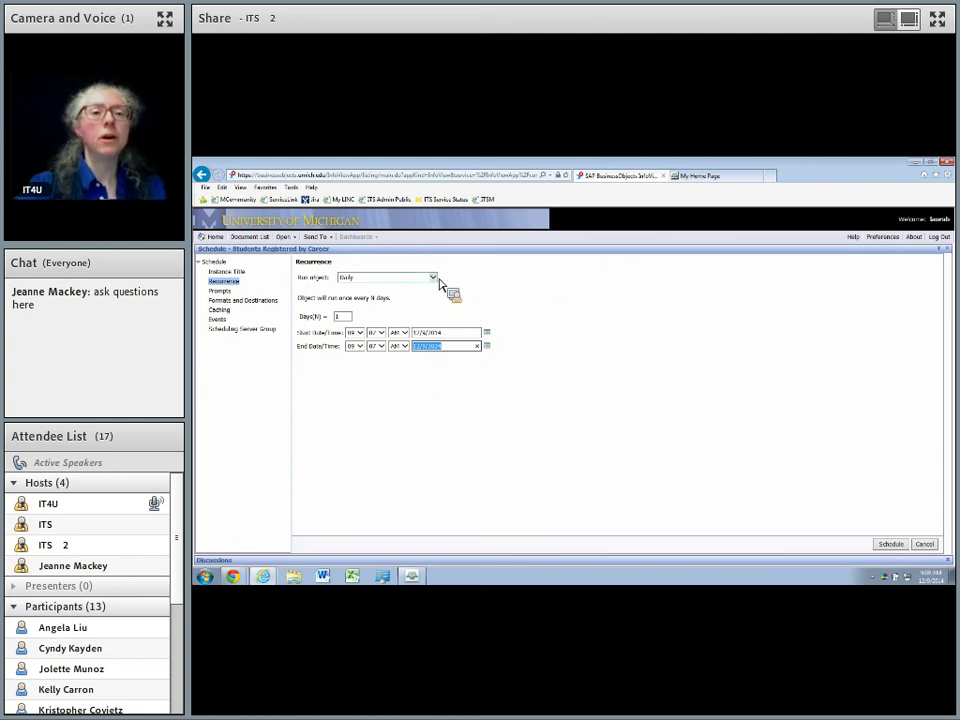
Switch to Weekly recurrence running every Monday and Saturday.
left_click(434, 277)
left_click(415, 285)
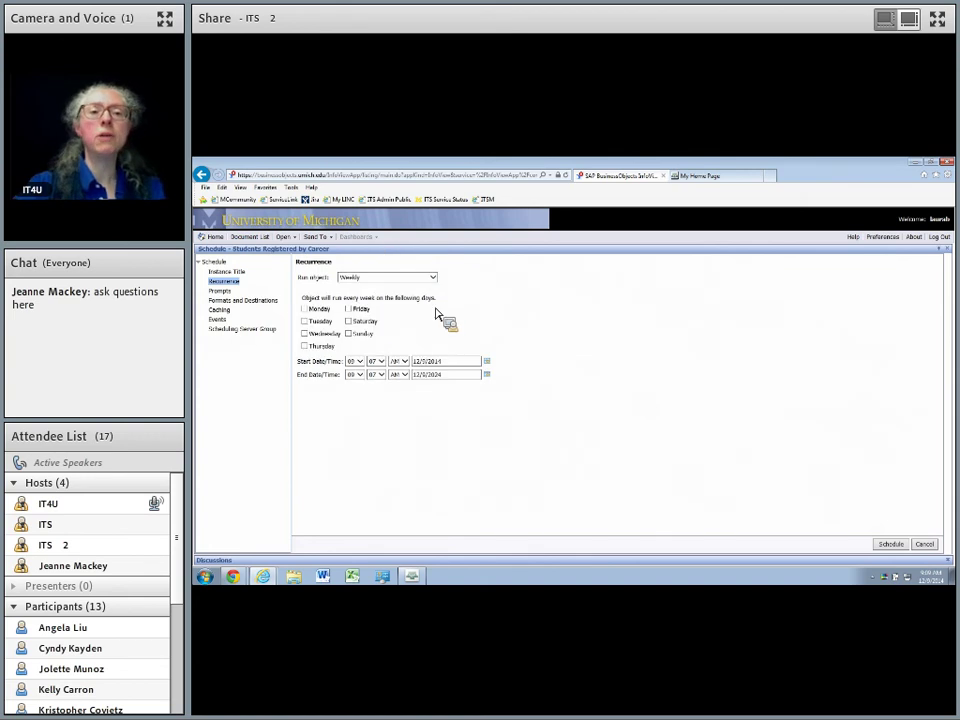
left_click(304, 310)
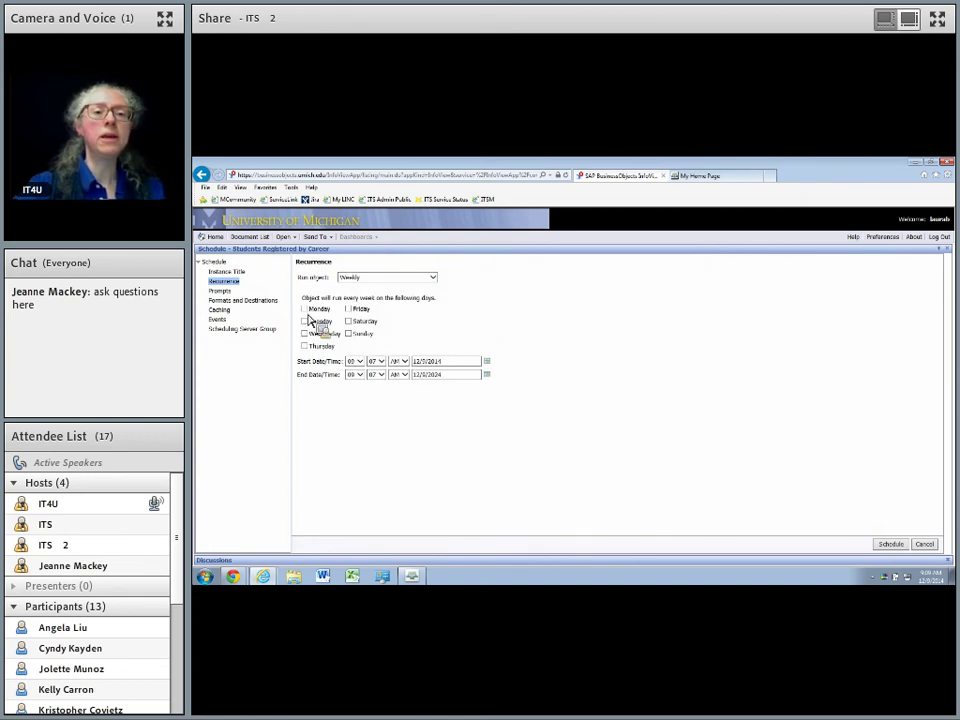
left_click(349, 322)
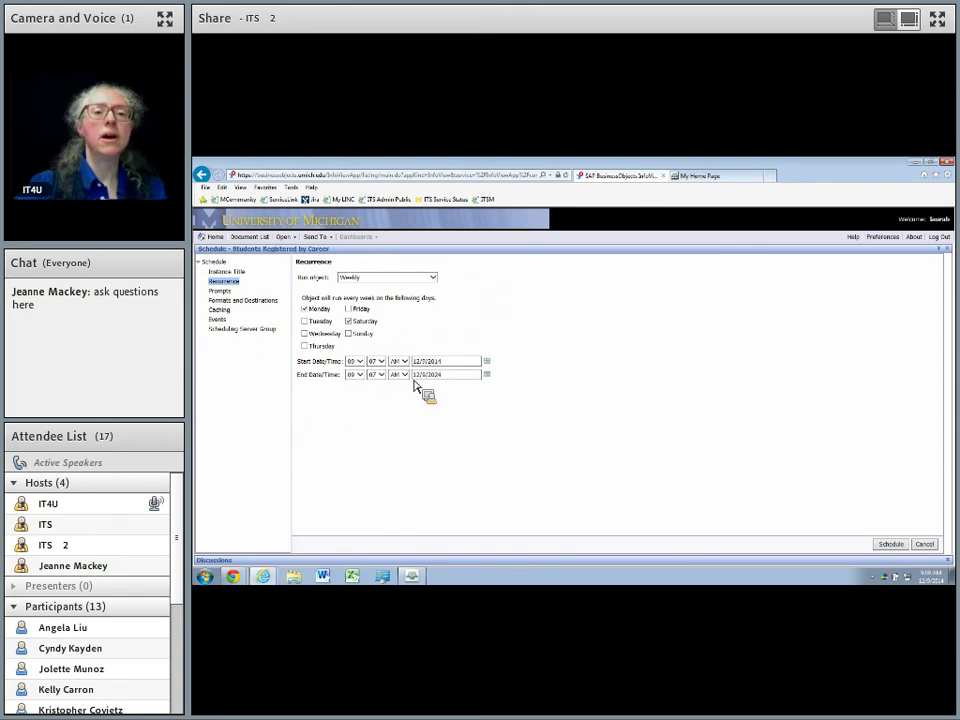
Try Monthly recurrence with a month interval, then Nth Day of Month with a chosen day.
left_click(433, 279)
left_click(430, 285)
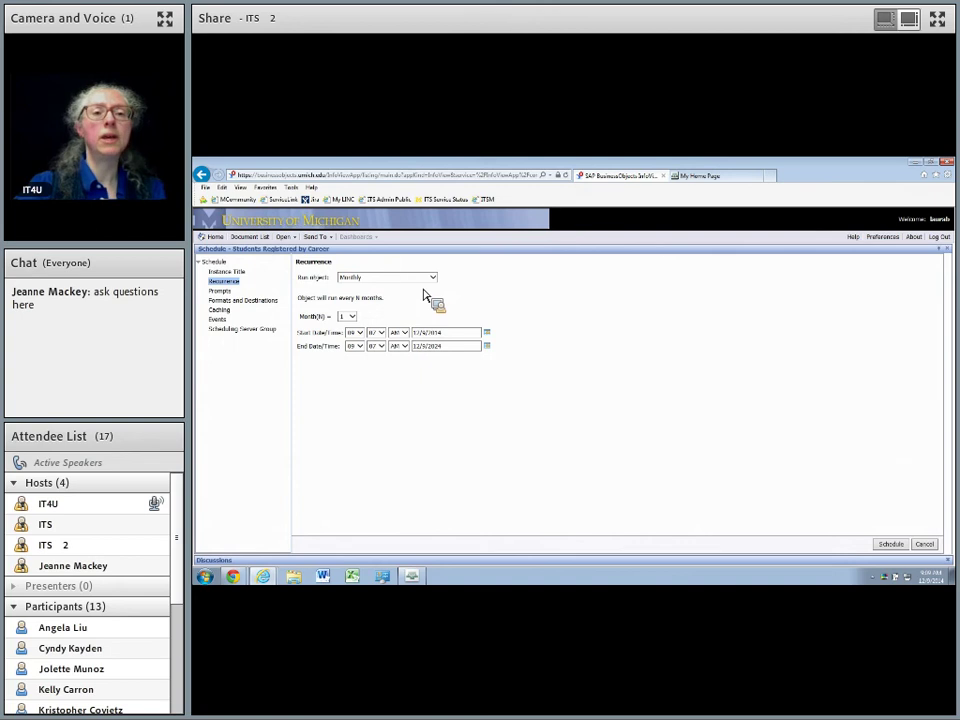
left_click(352, 317)
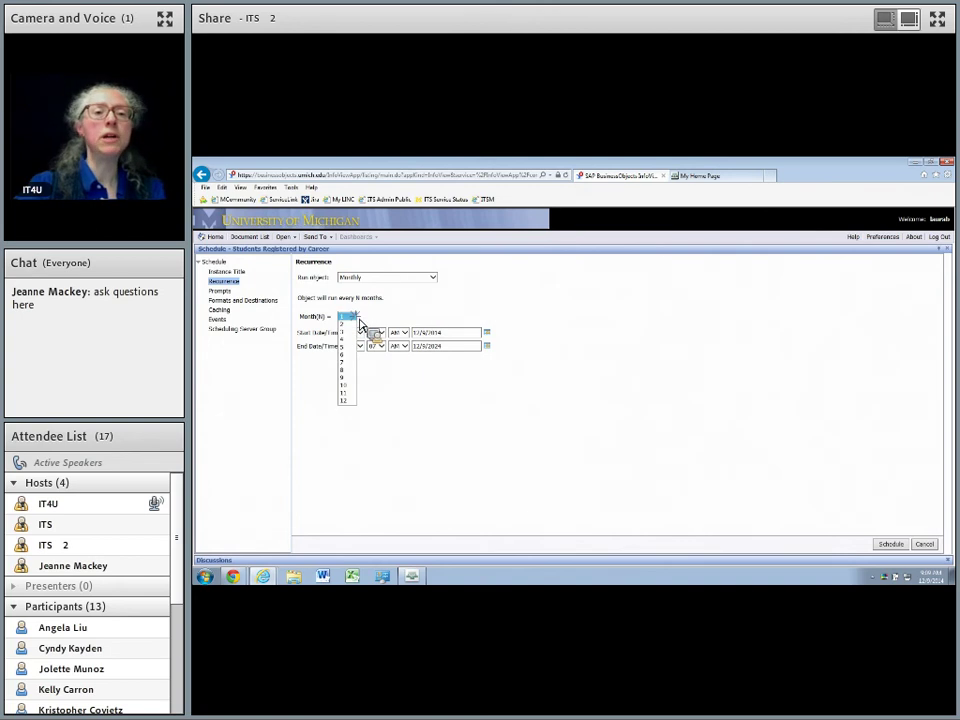
left_click(353, 337)
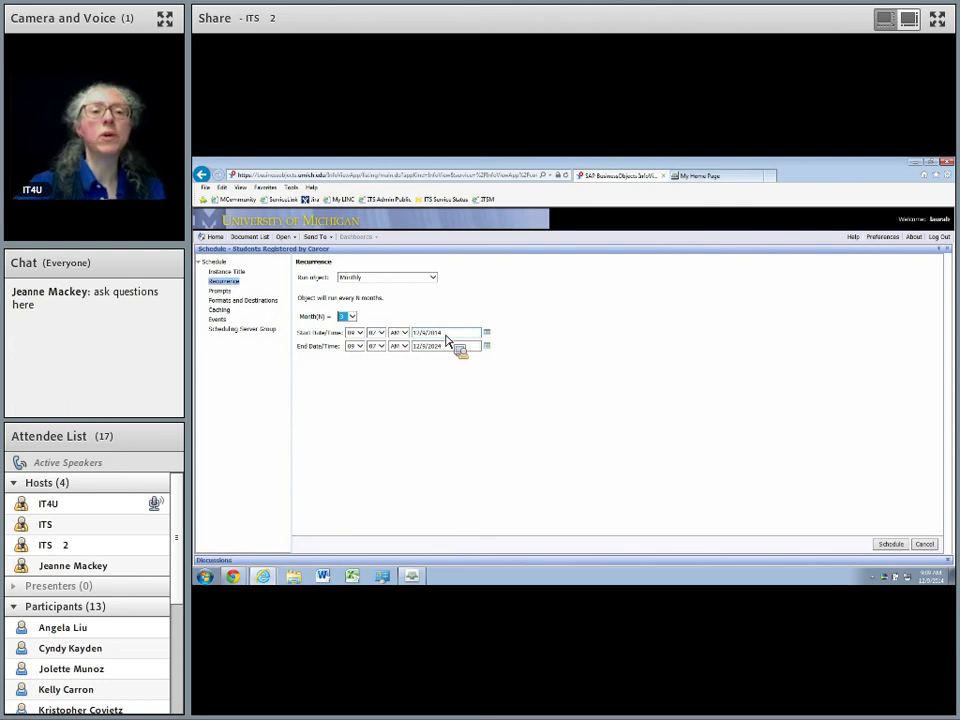
left_click(433, 278)
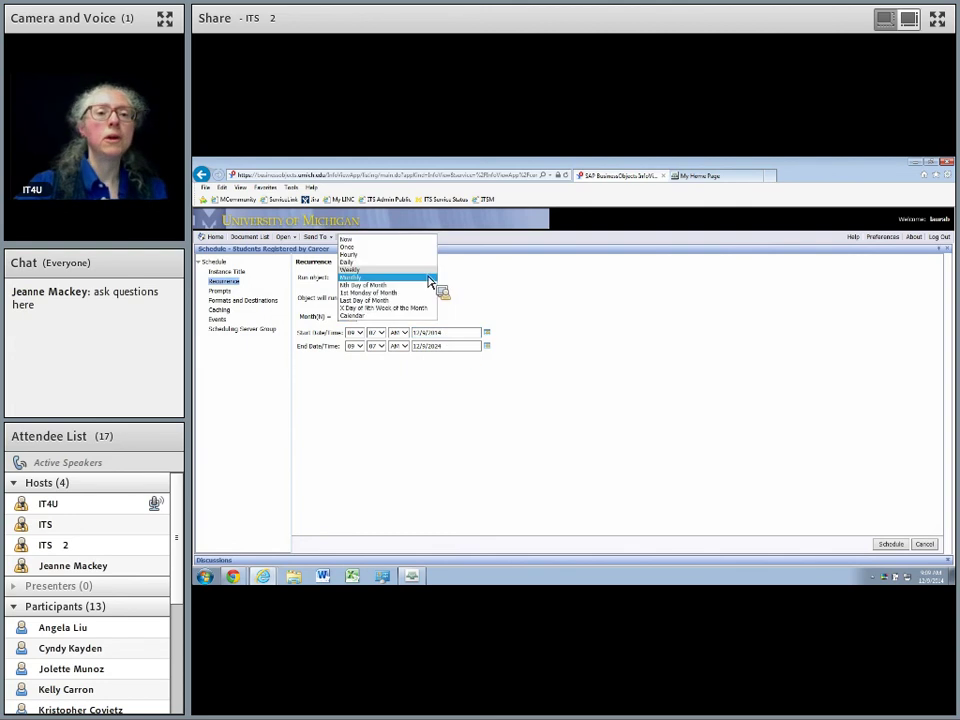
left_click(405, 285)
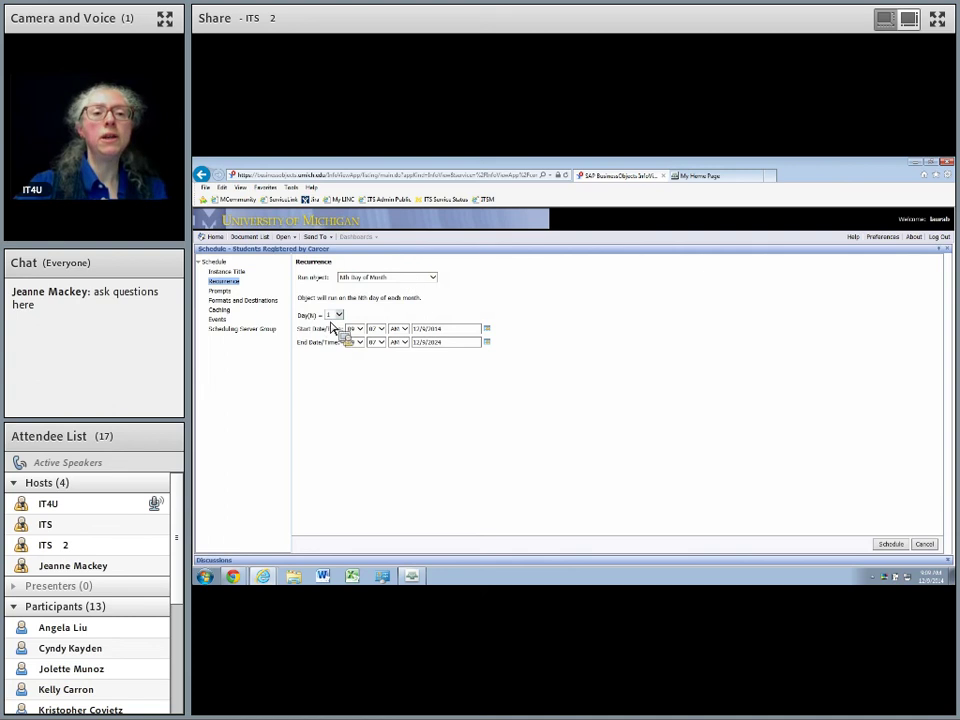
left_click(337, 315)
left_click(337, 346)
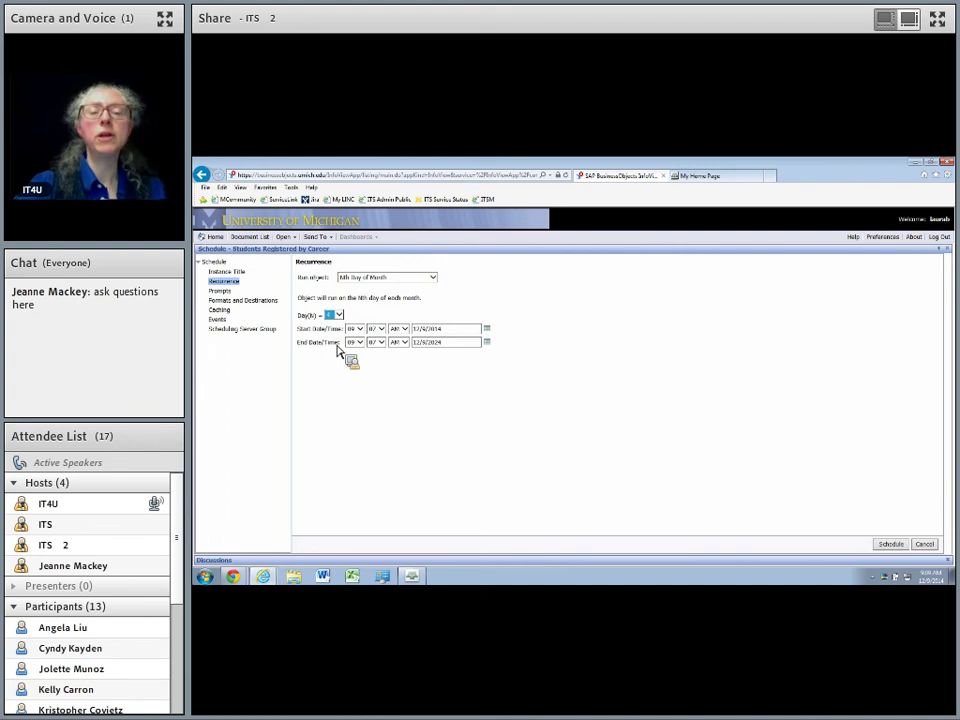
Set recurrence to X Day of Nth Week of the Month: third week, Friday.
left_click(435, 281)
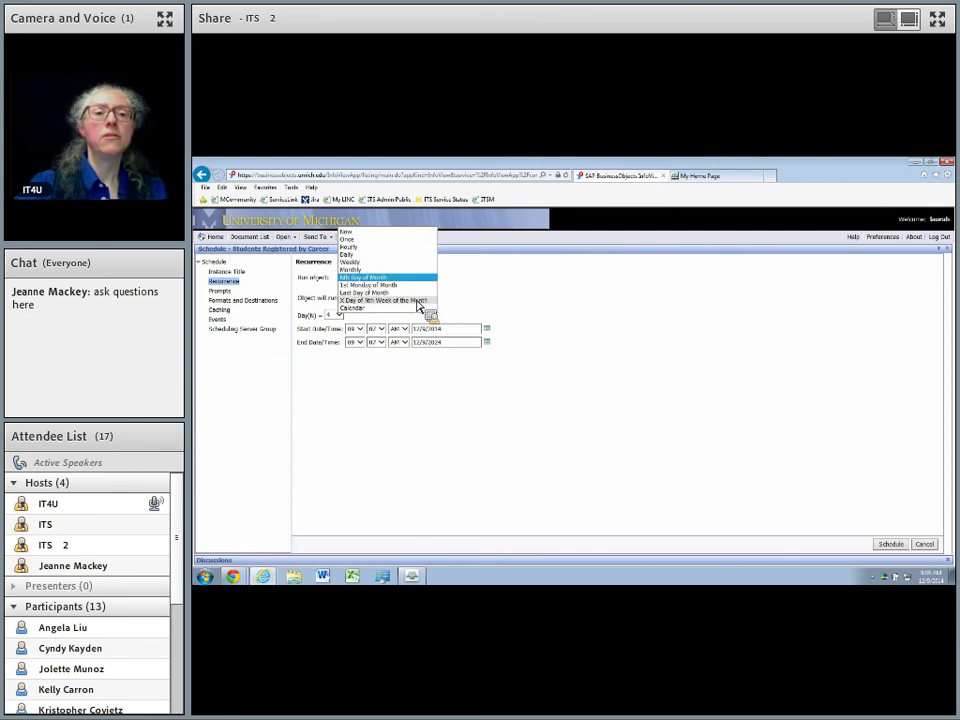
left_click(419, 300)
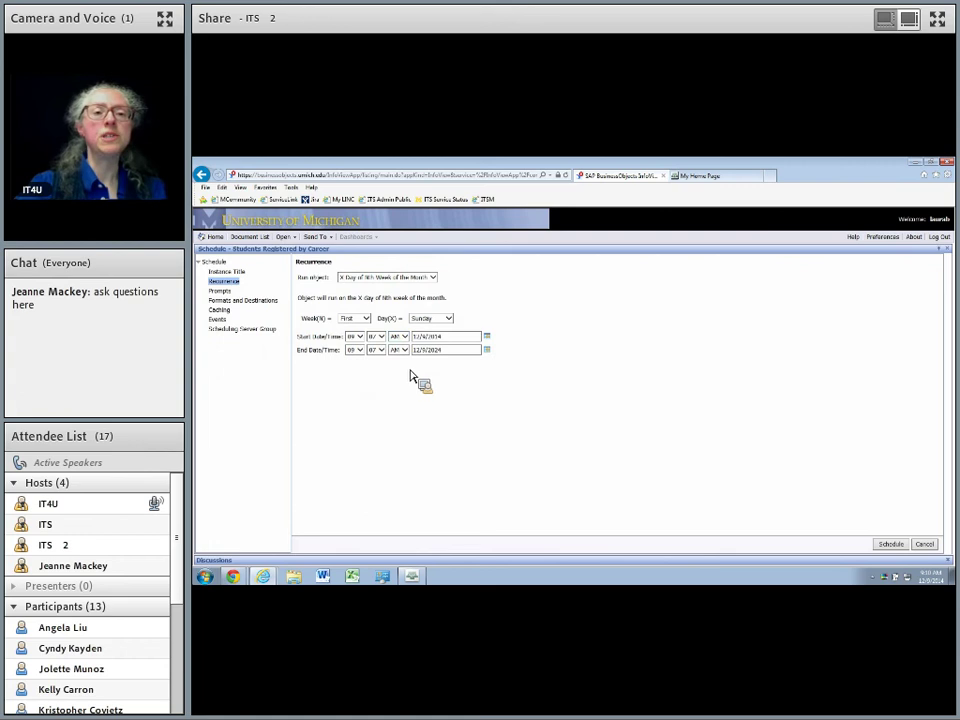
left_click(368, 320)
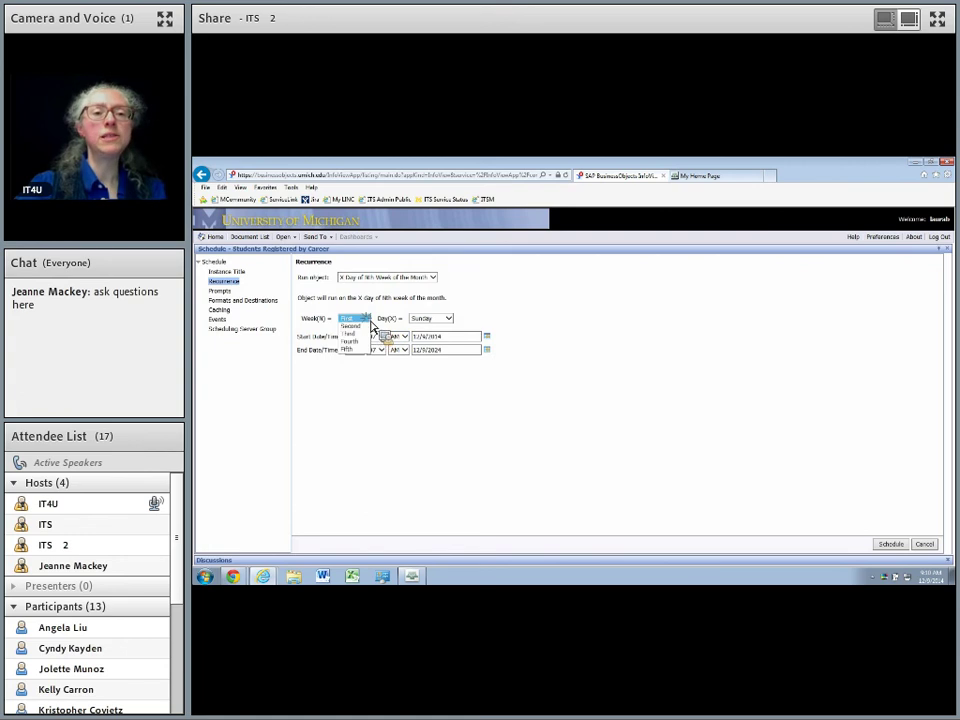
left_click(366, 334)
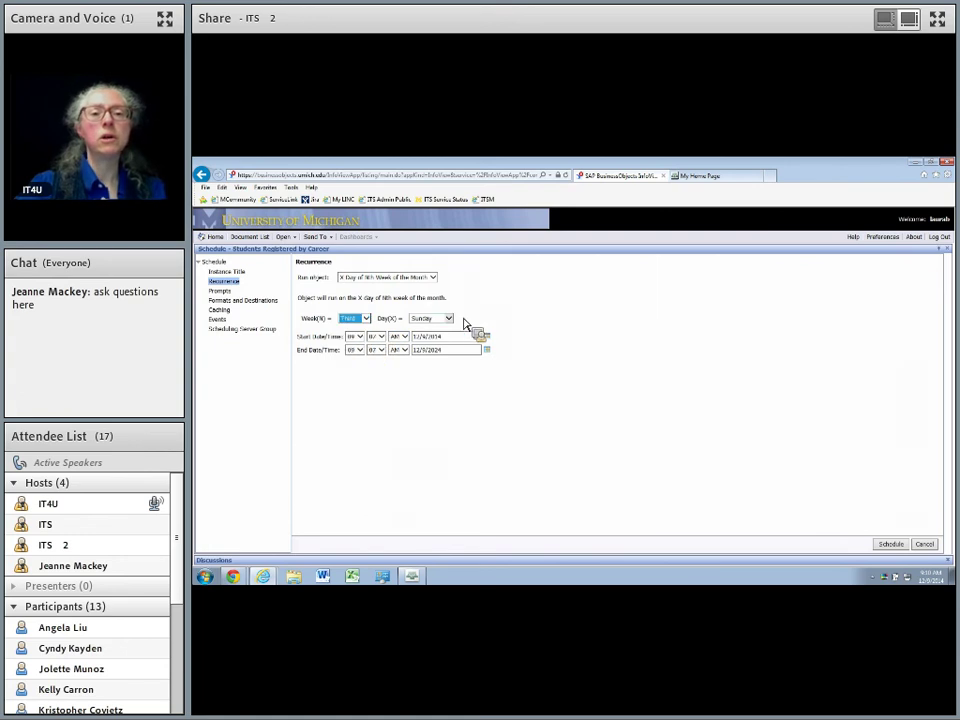
left_click(448, 319)
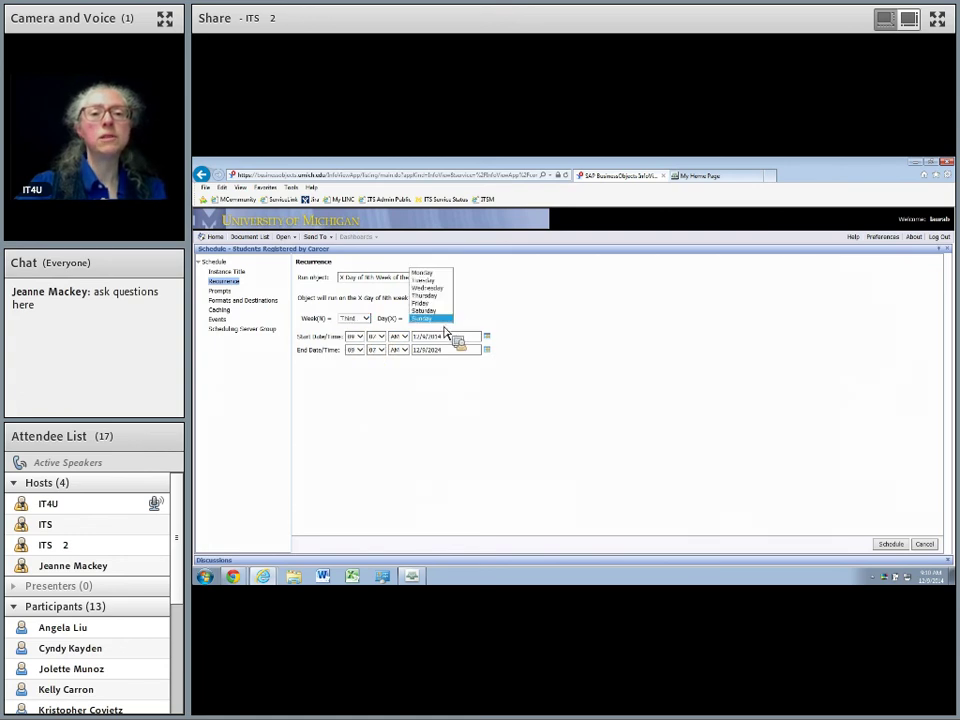
left_click(428, 303)
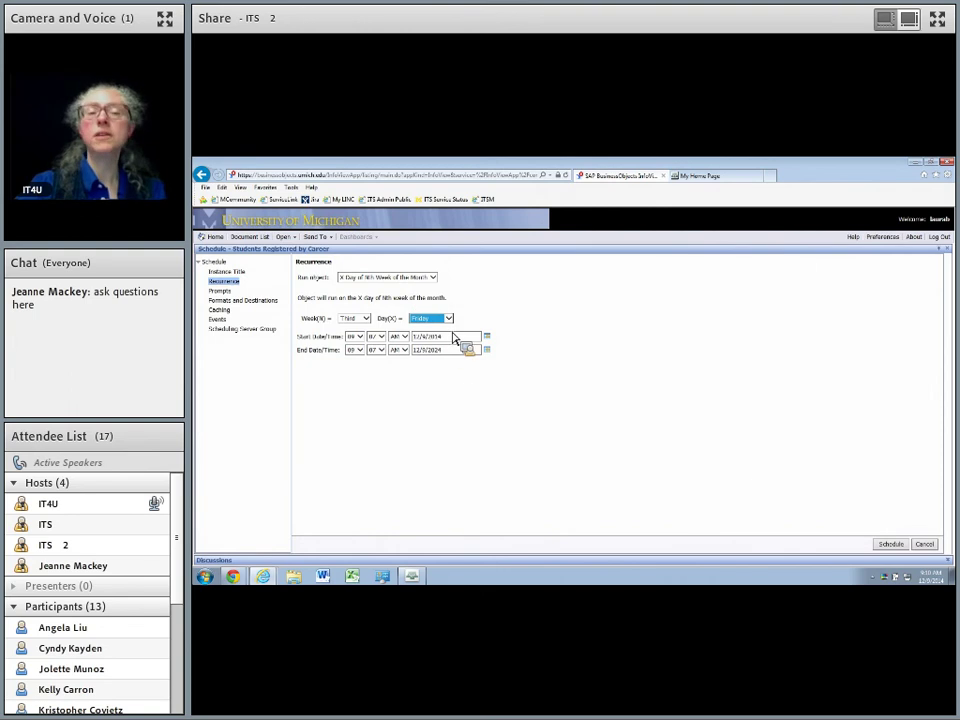
left_click(436, 280)
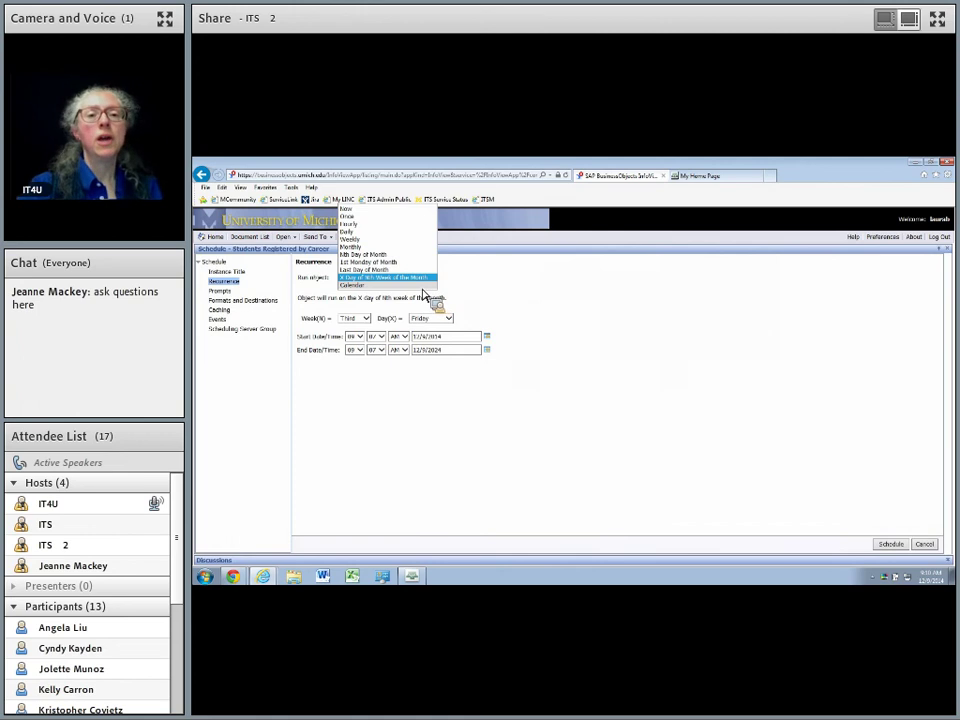
Set Run object to Calendar and choose the Month End Close calendar.
left_click(426, 286)
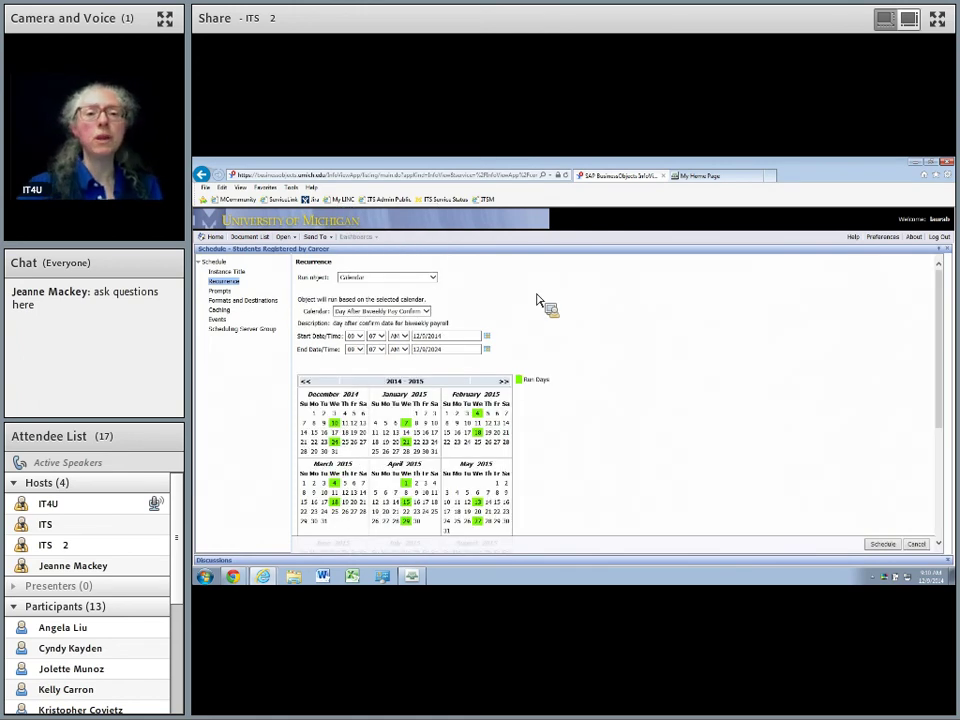
left_click(427, 312)
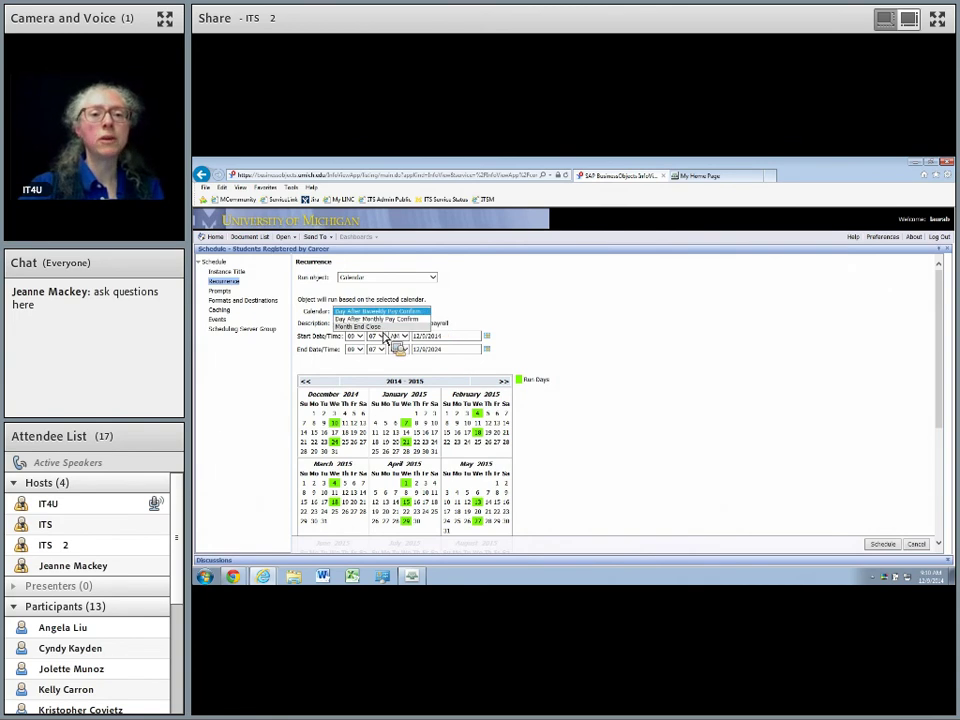
left_click(368, 326)
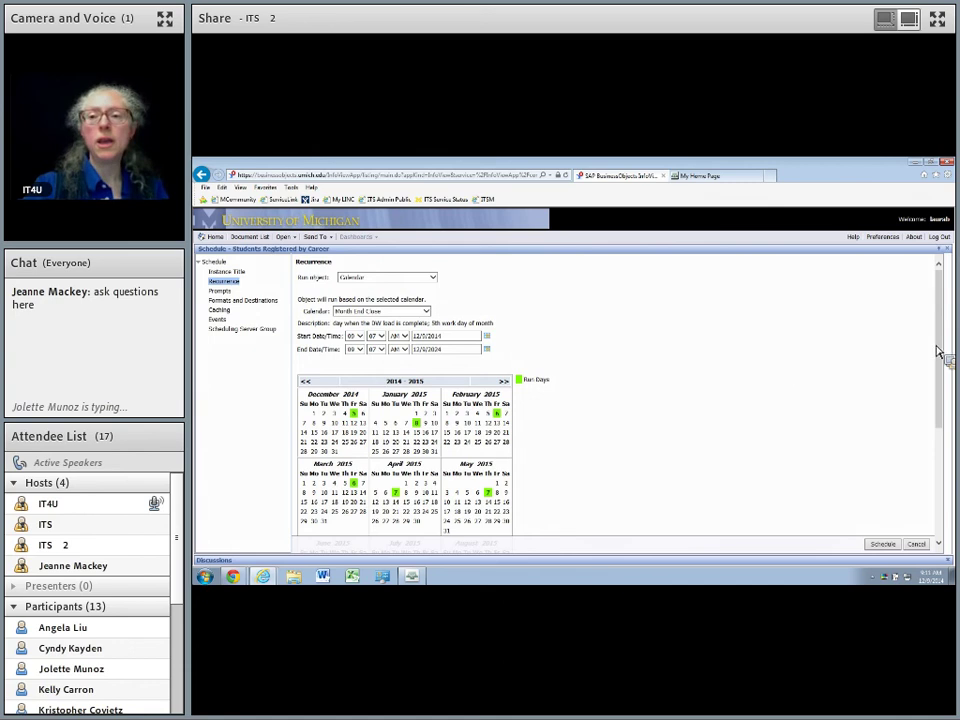
left_click_drag(943, 350, 946, 428)
Scroll through the marked 2015 run dates, then choose the Day After Biweekly Pay Confirm calendar.
scroll(739, 398, "down", 3)
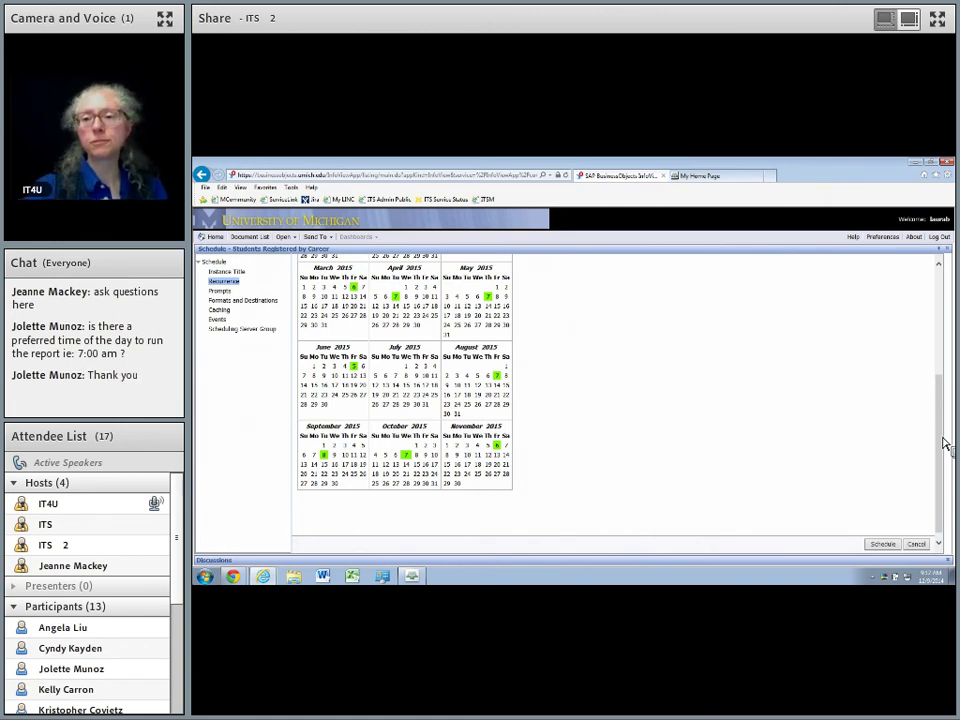
left_click_drag(945, 439, 908, 283)
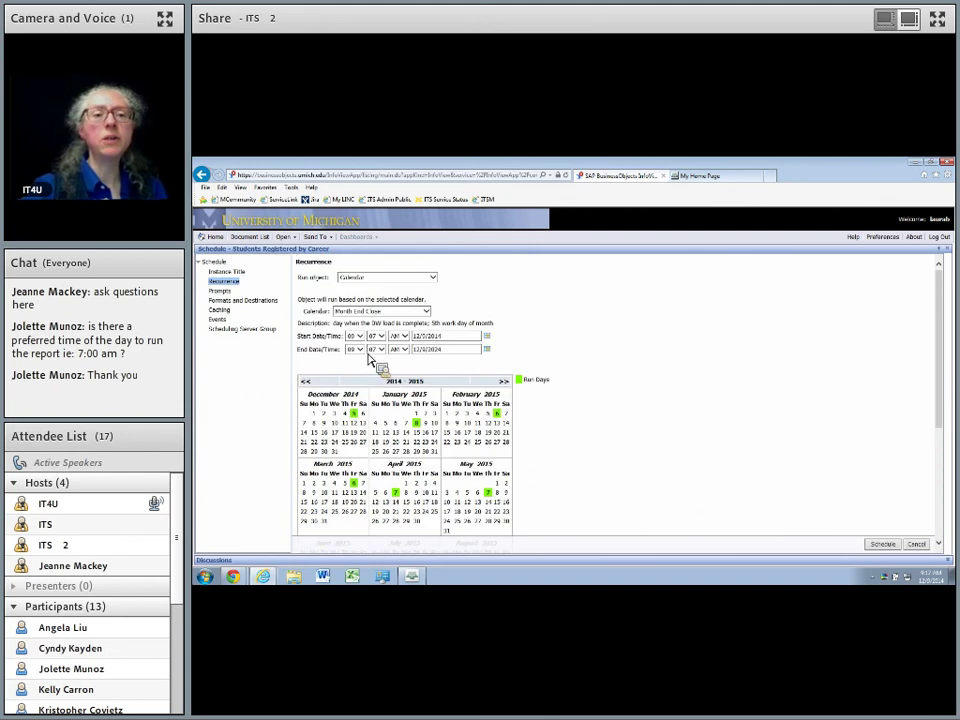
left_click(427, 312)
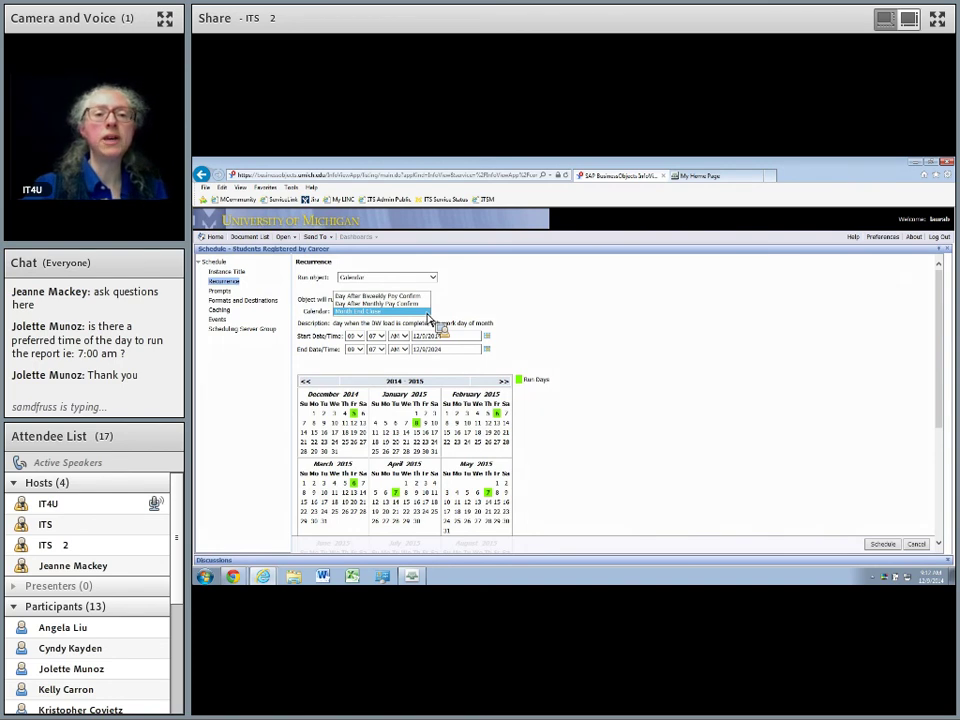
left_click(424, 296)
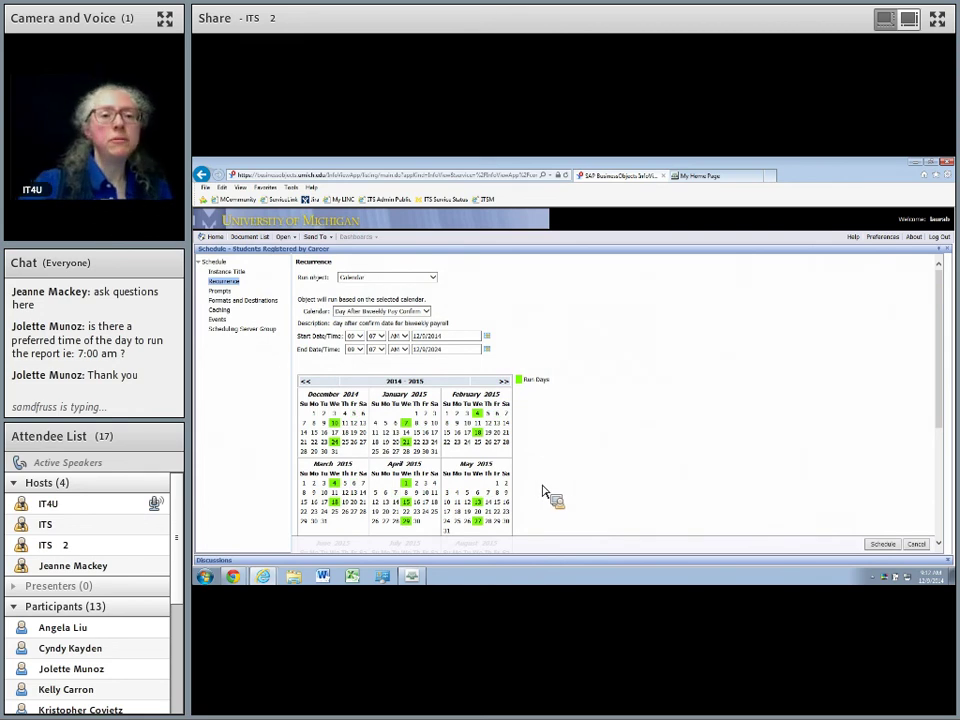
Make the schedule recur daily, every 1 day, with a new start minute, then open Prompts.
left_click(434, 278)
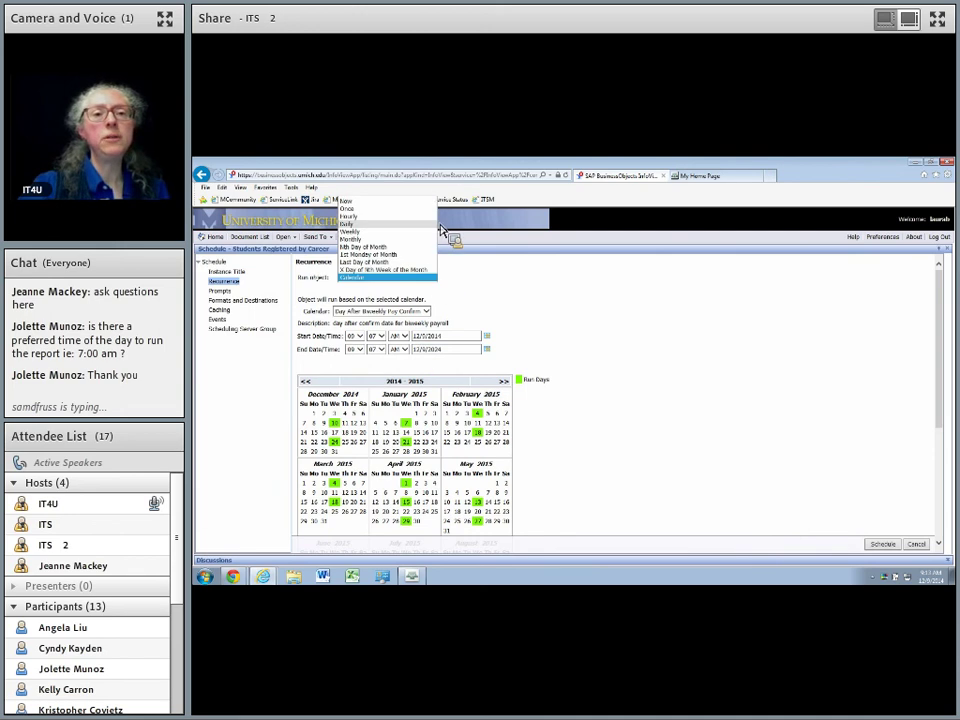
left_click(432, 224)
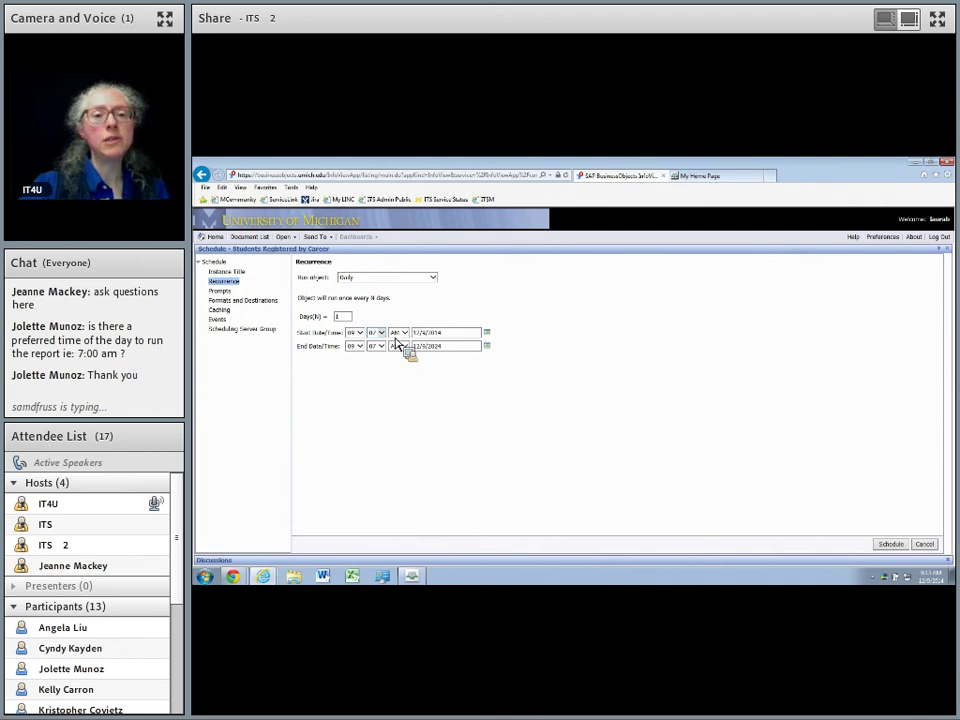
left_click(379, 332)
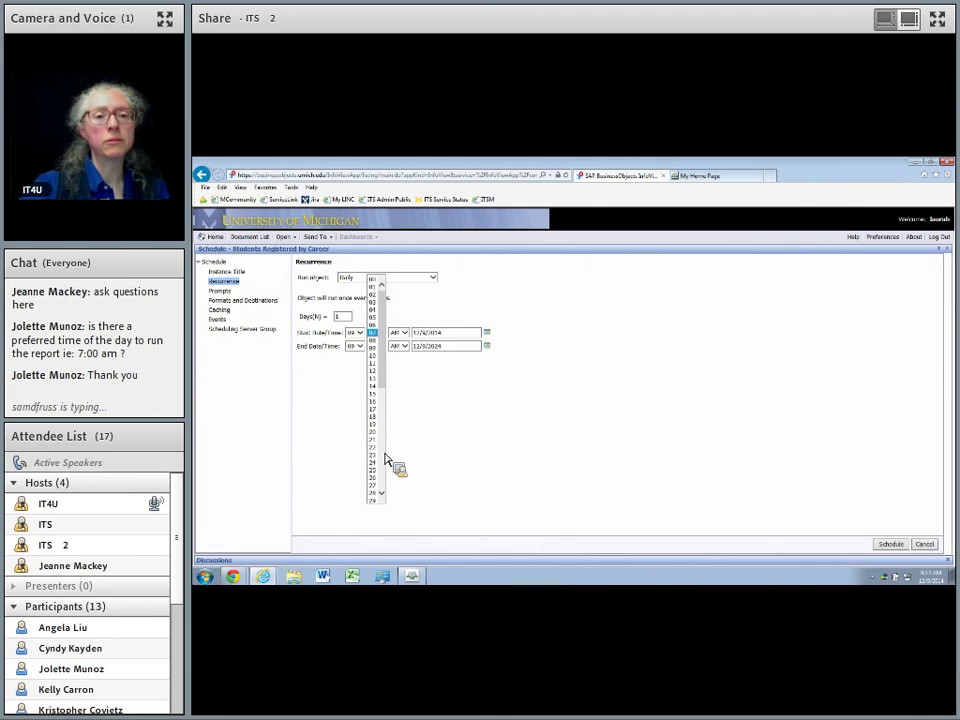
scroll(390, 460, "down", 10)
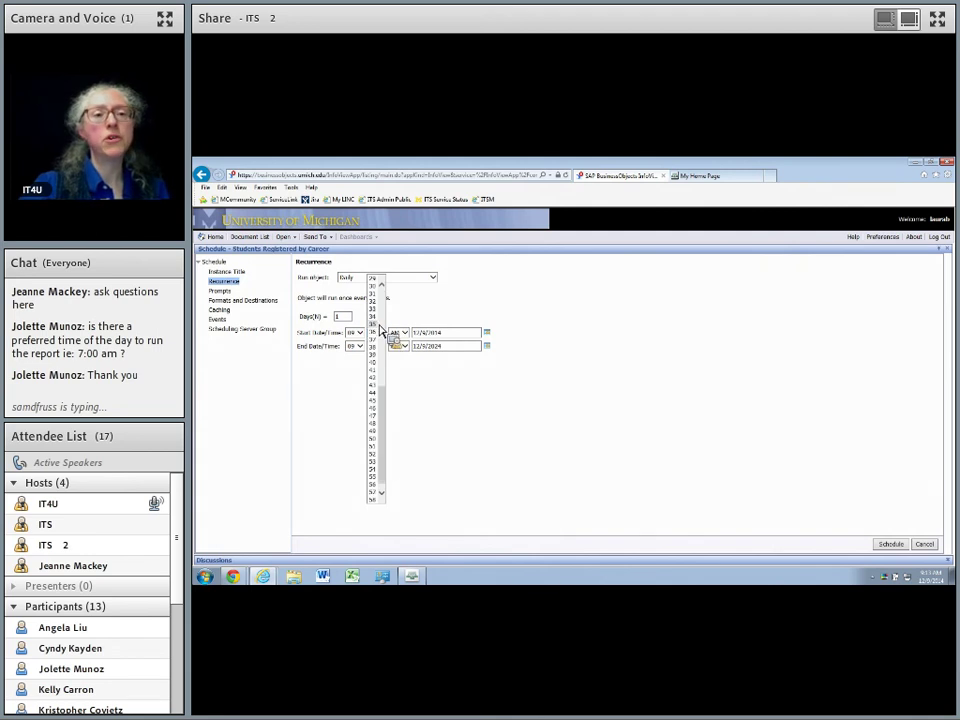
left_click(379, 345)
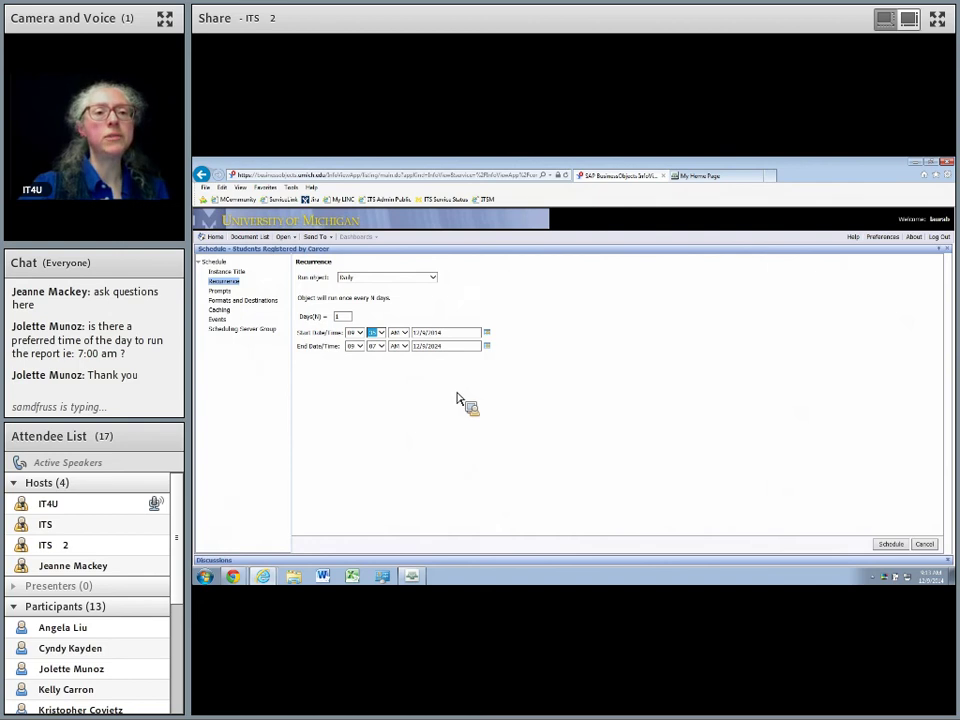
left_click(222, 290)
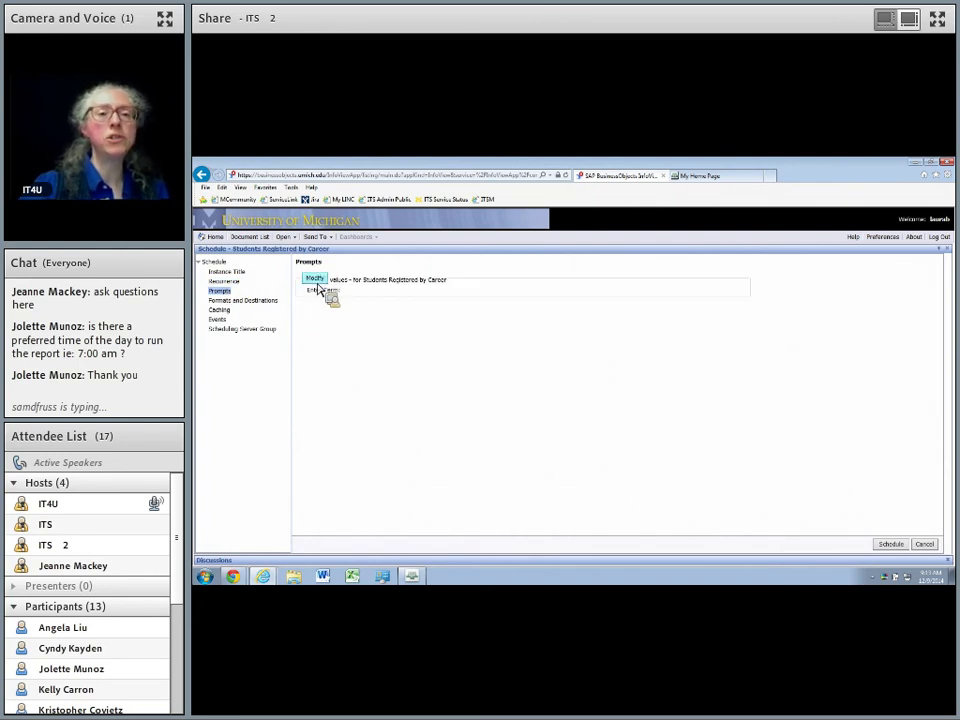
Modify the prompt values, enter term 1920 and apply it.
left_click(315, 281)
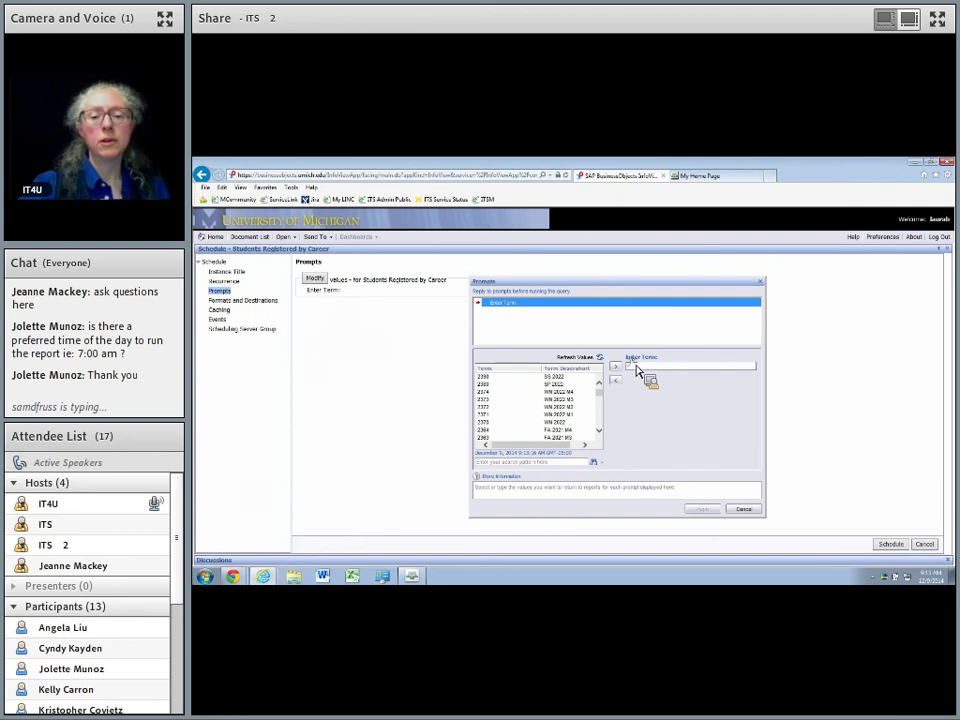
type("1920")
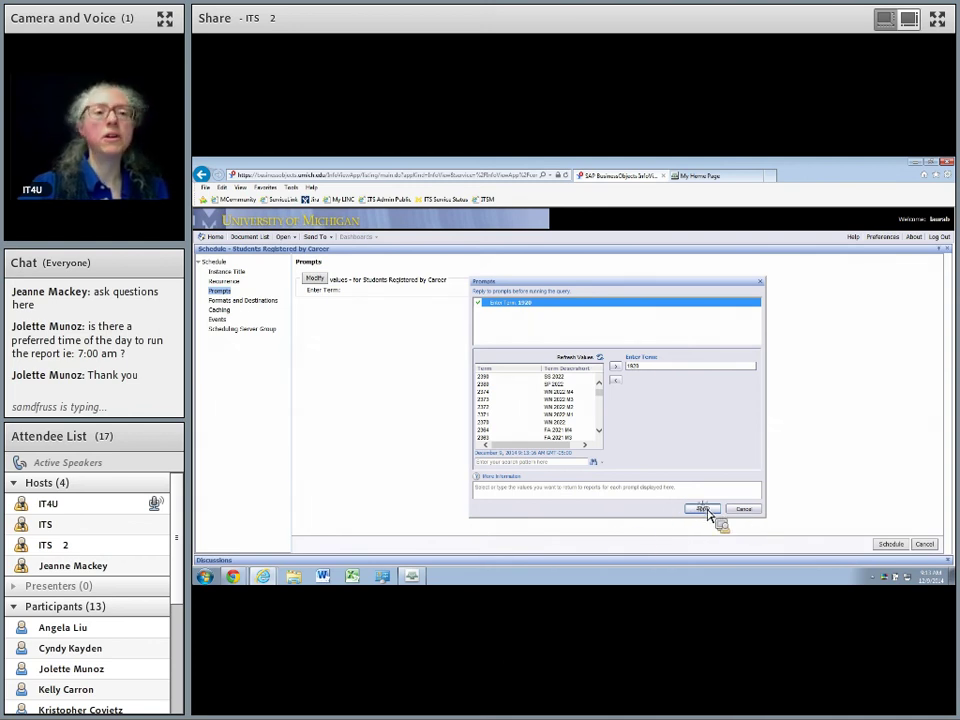
left_click(704, 510)
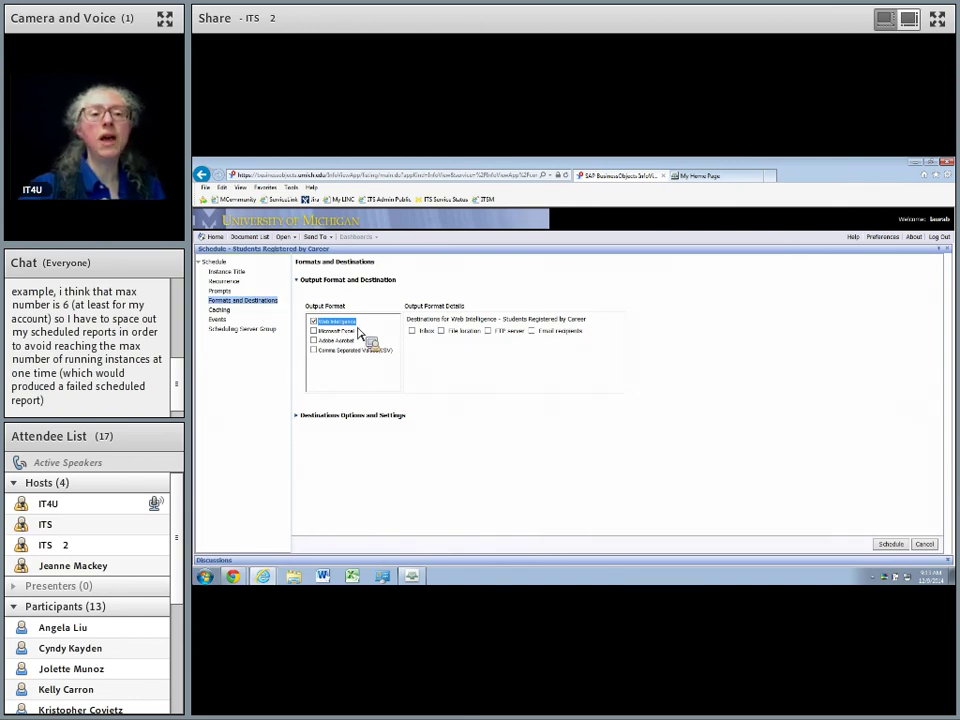
Output the scheduled report as Microsoft Excel and deliver it to Email recipients.
left_click(317, 334)
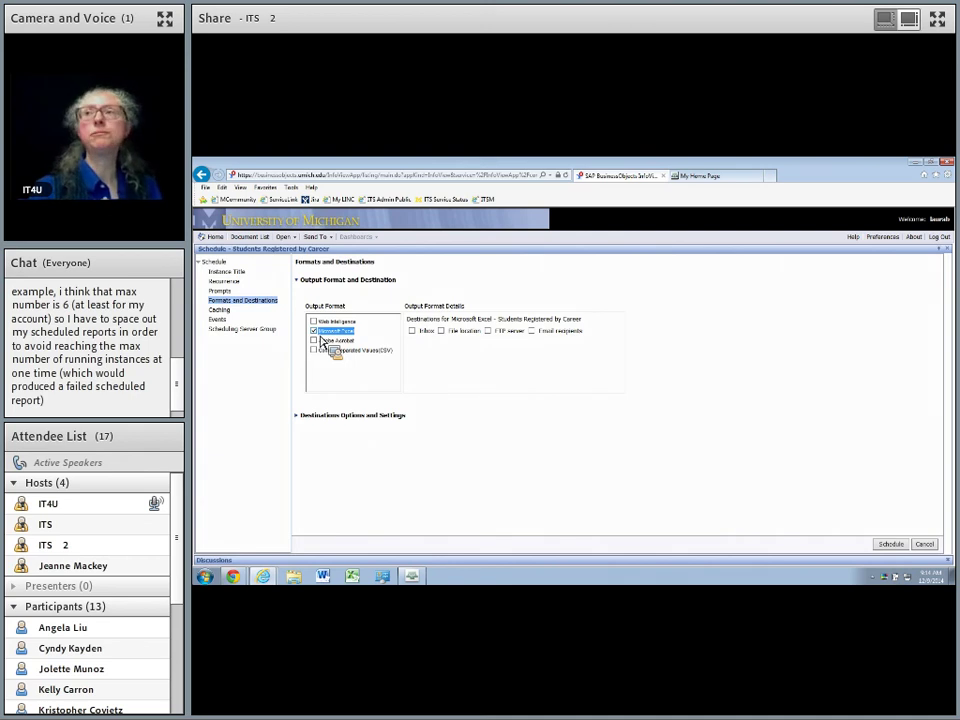
left_click_drag(322, 343, 372, 343)
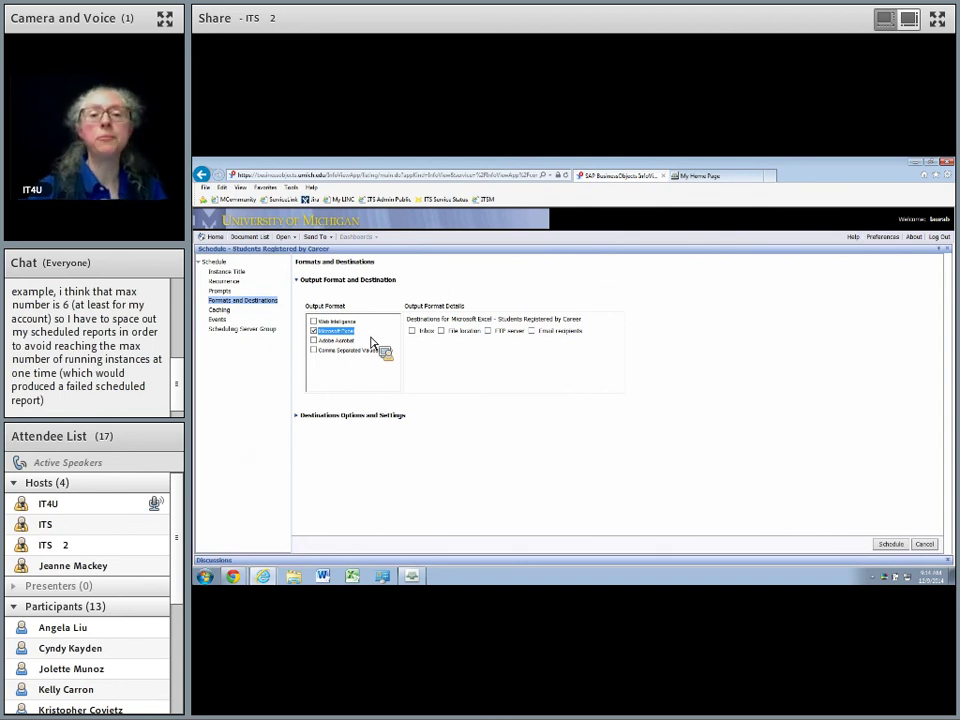
left_click_drag(372, 343, 451, 352)
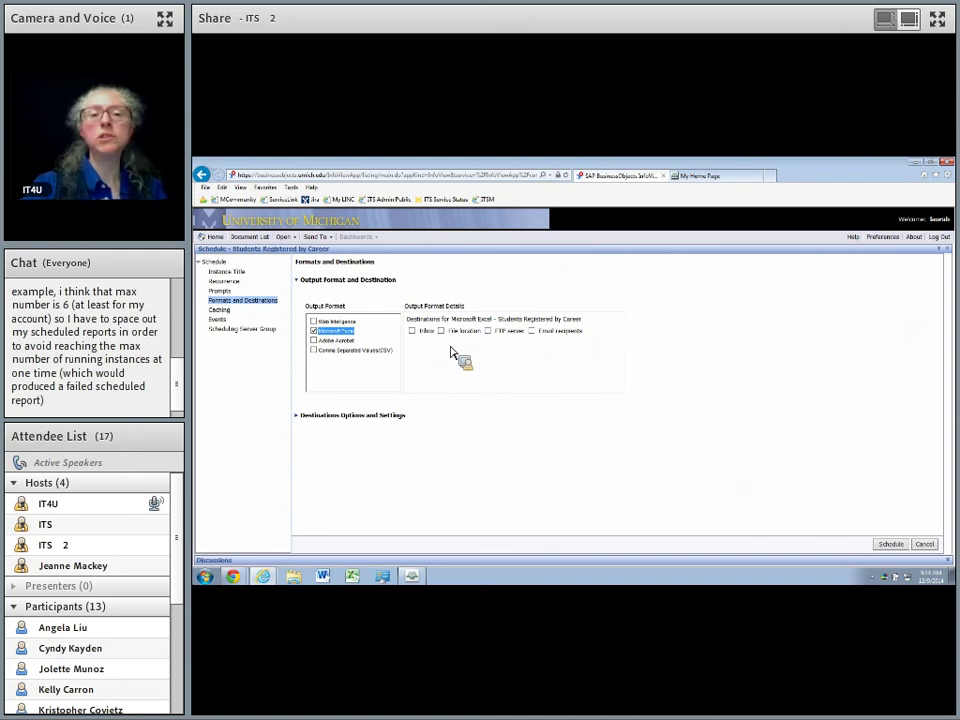
left_click_drag(451, 352, 536, 348)
left_click(537, 335)
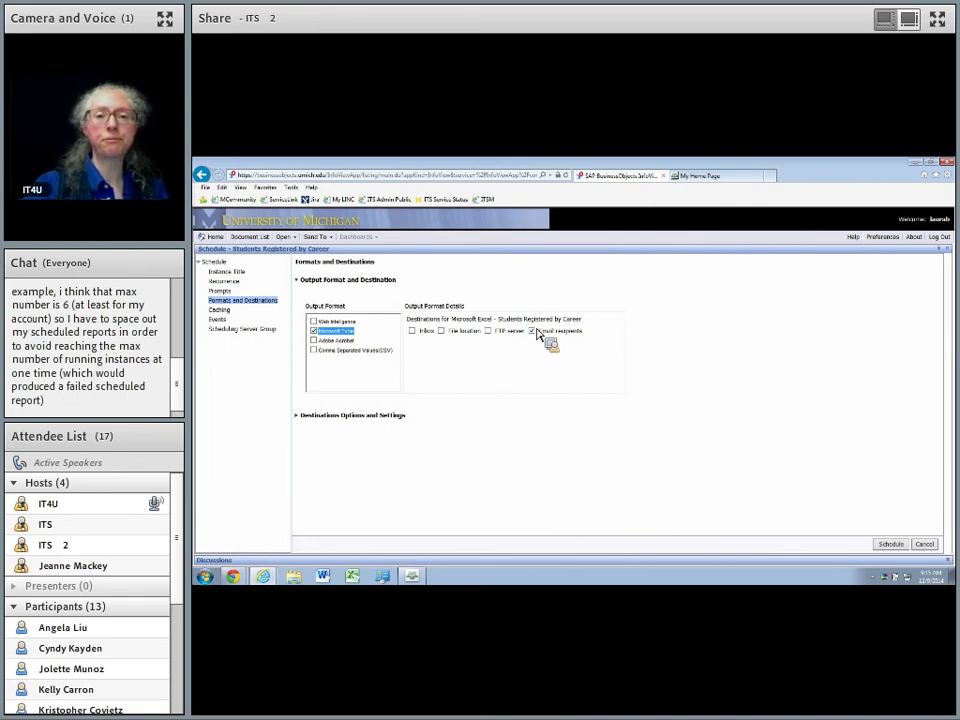
left_click(352, 422)
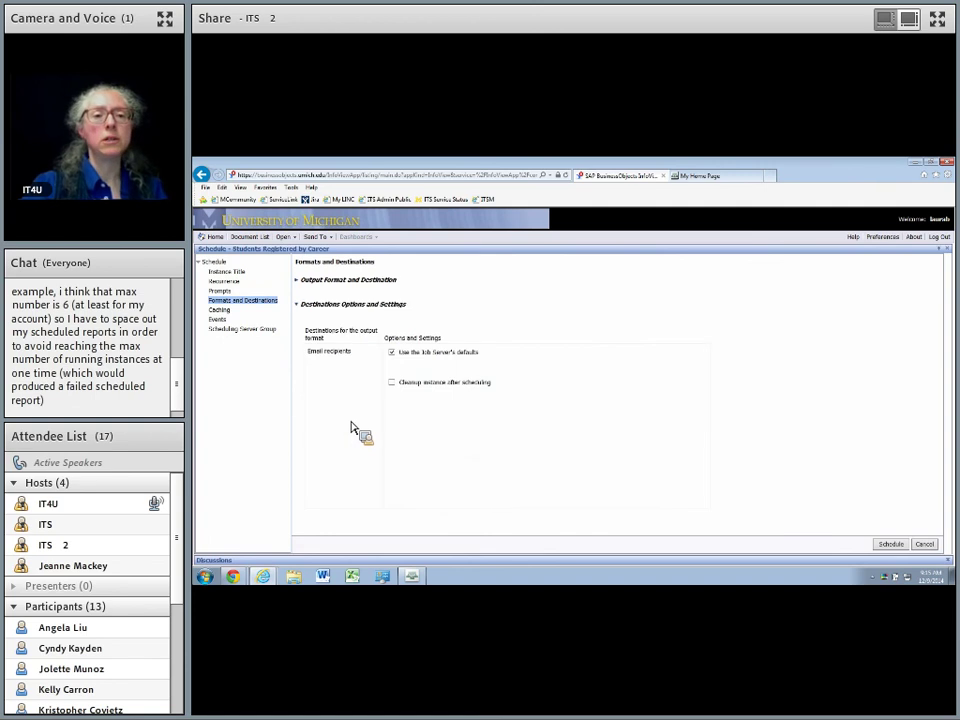
left_click(392, 353)
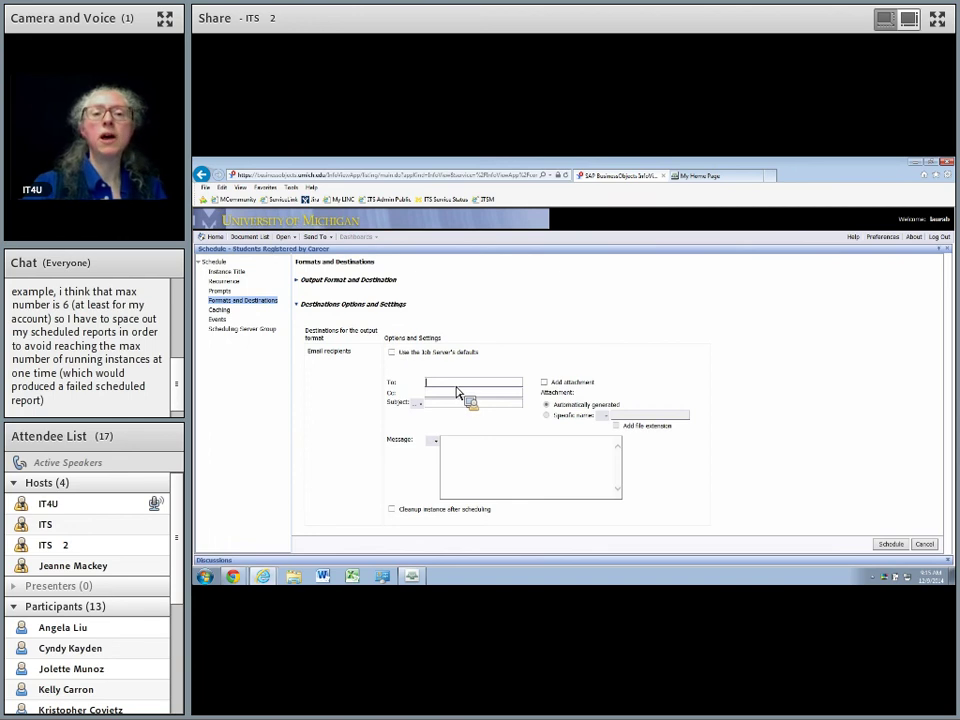
left_click(457, 384)
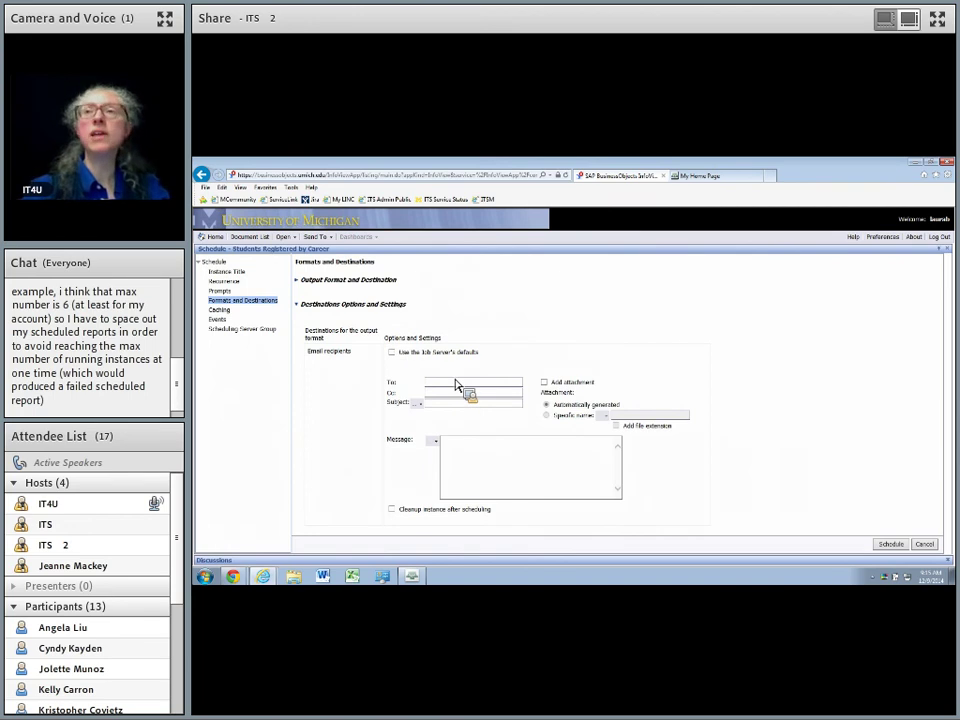
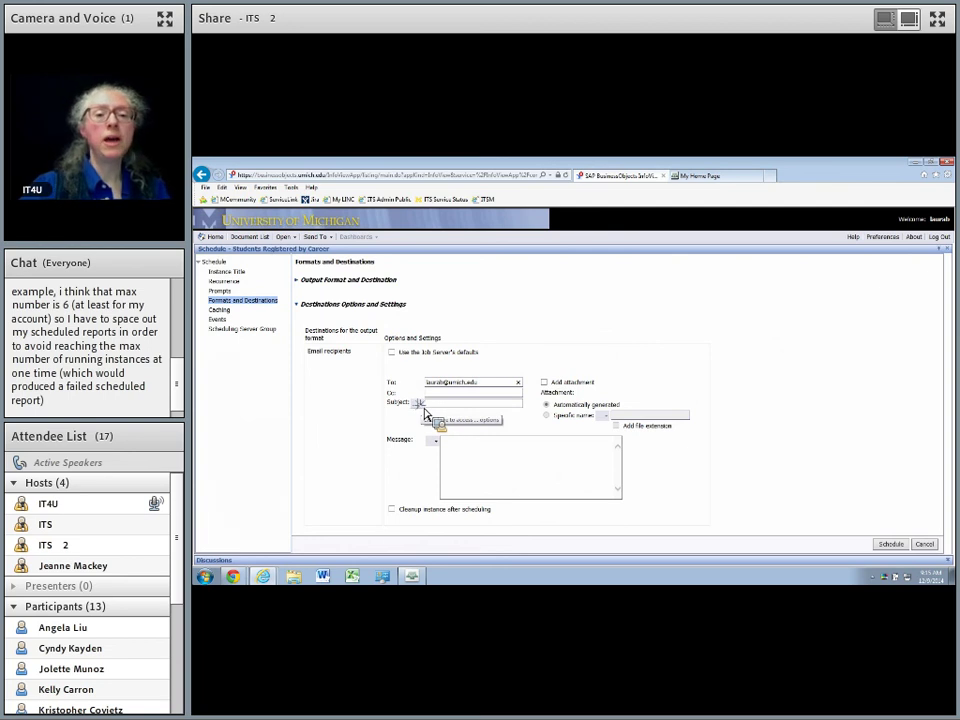
Set the subject to the report Title (%SI_NAME%) and attach the report named by Title with file extension.
left_click(421, 404)
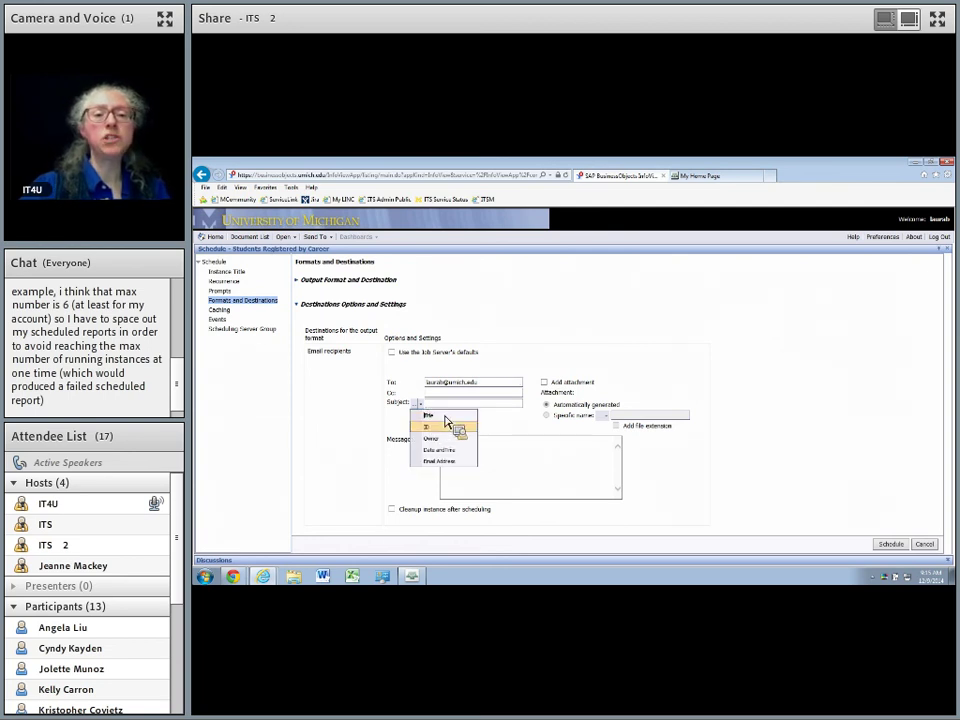
left_click(442, 416)
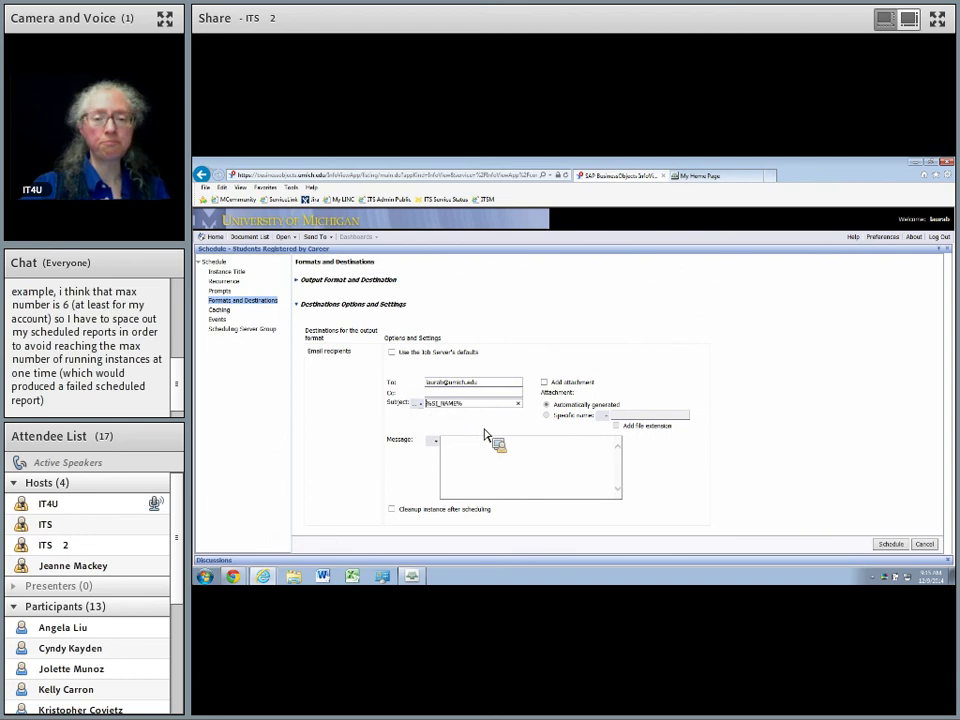
left_click(544, 382)
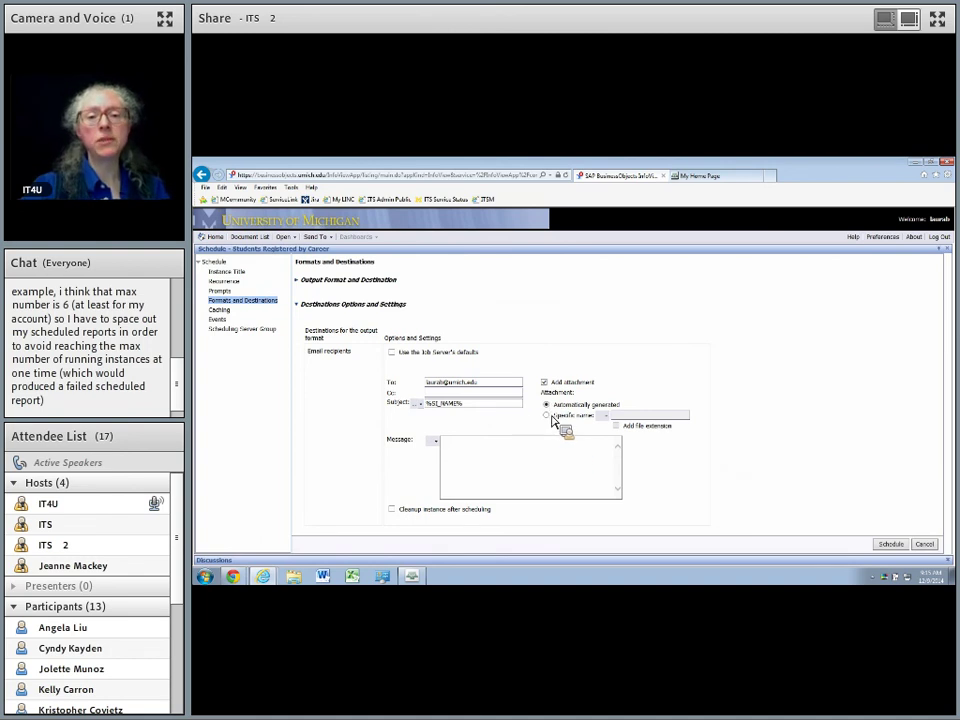
left_click(549, 417)
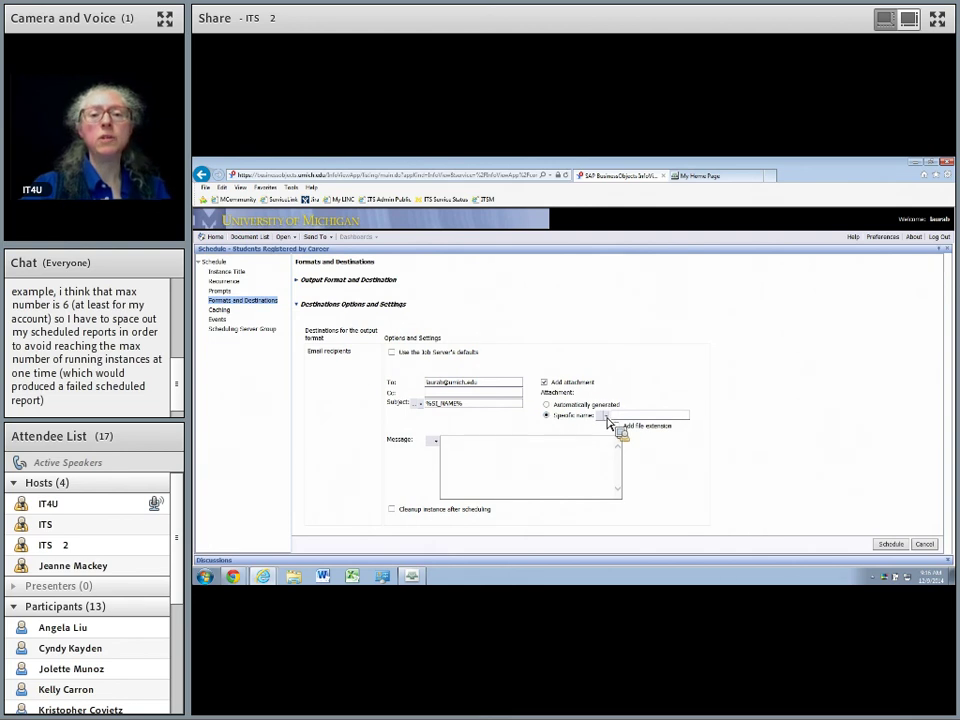
left_click(606, 415)
left_click(626, 427)
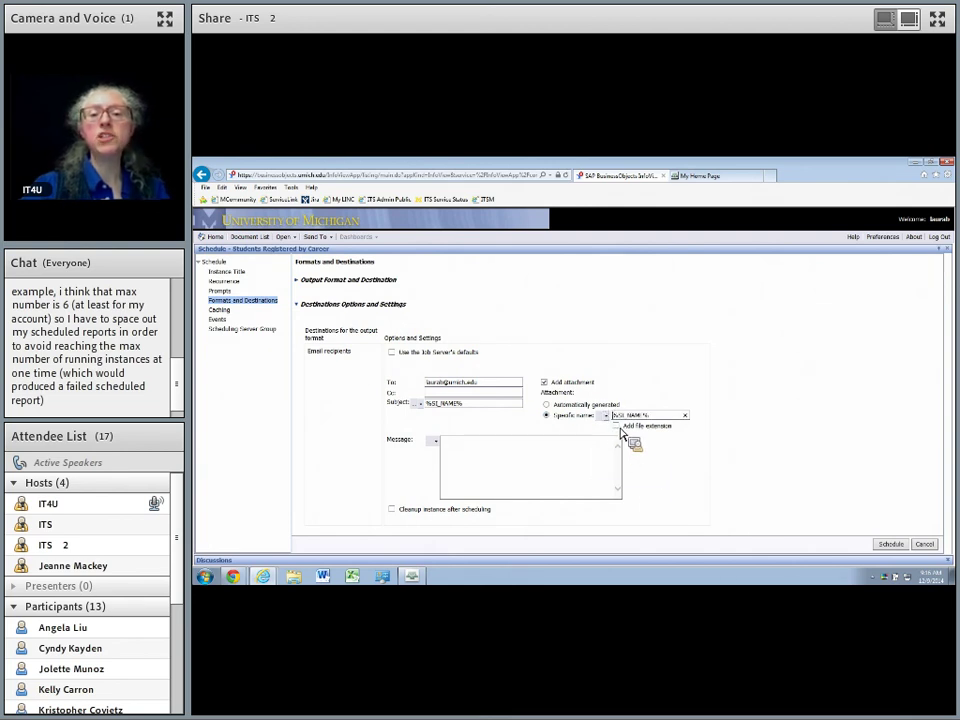
left_click(617, 427)
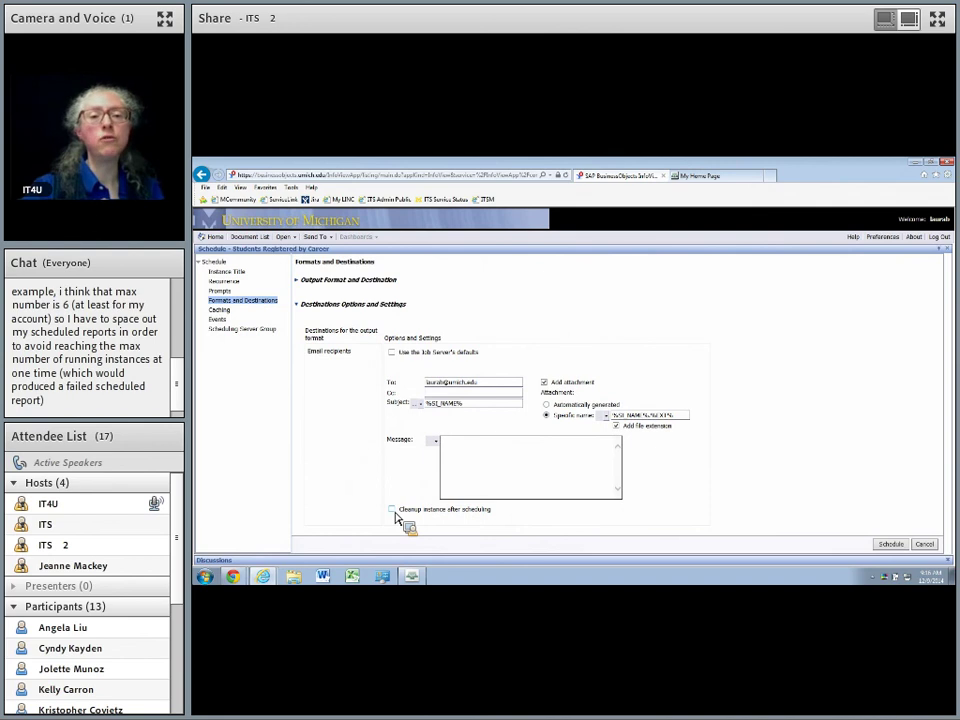
Submit the schedule, refresh History to see the Recurring instance, and return to Document List.
left_click(892, 546)
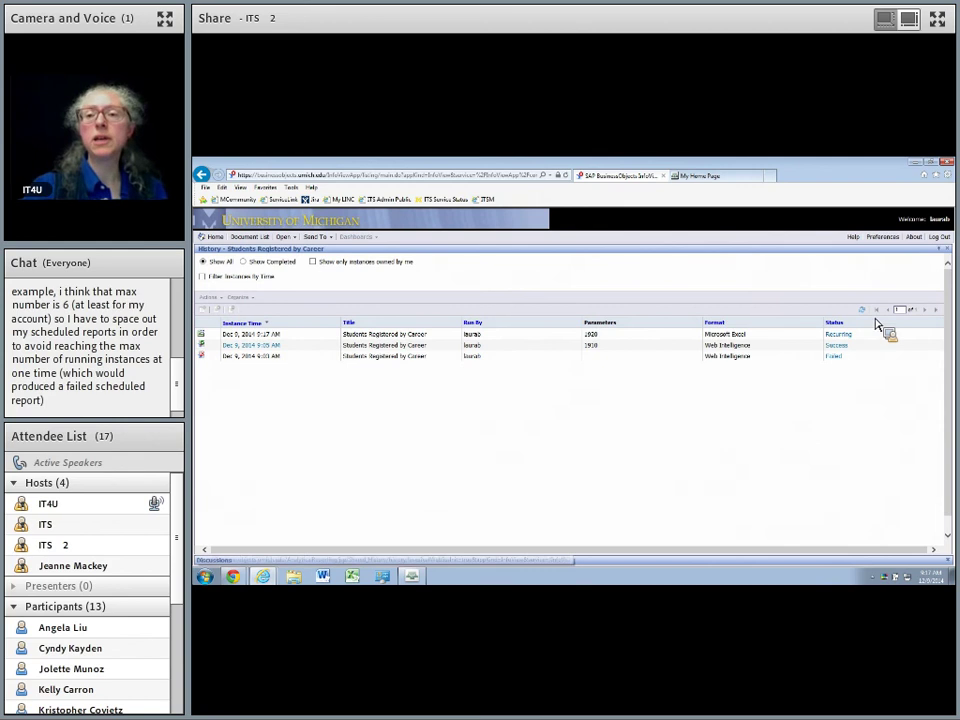
left_click(863, 312)
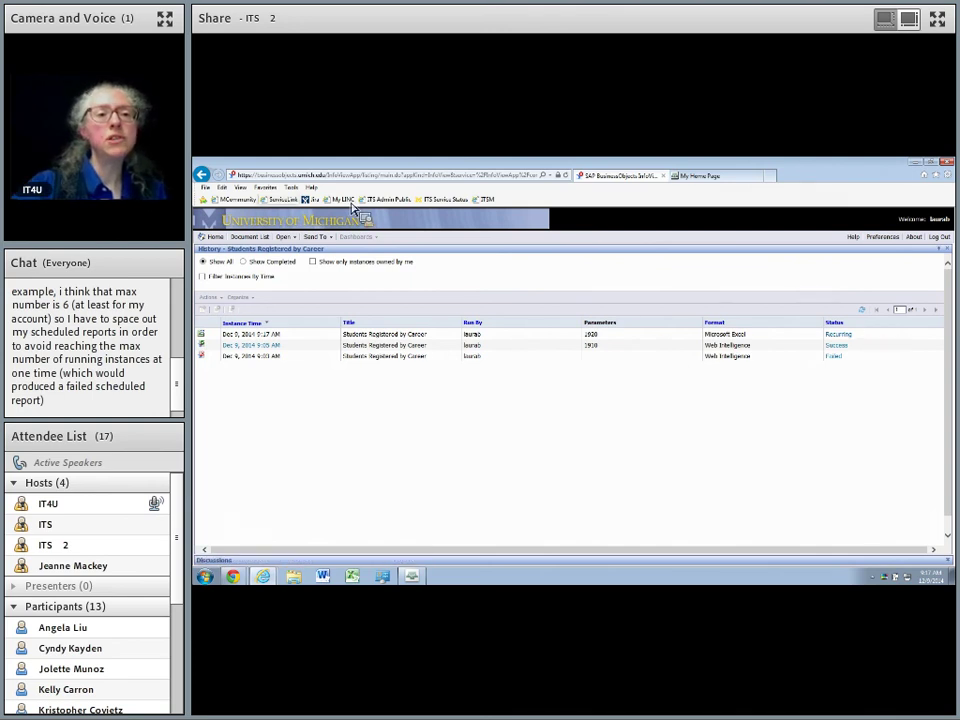
left_click(249, 238)
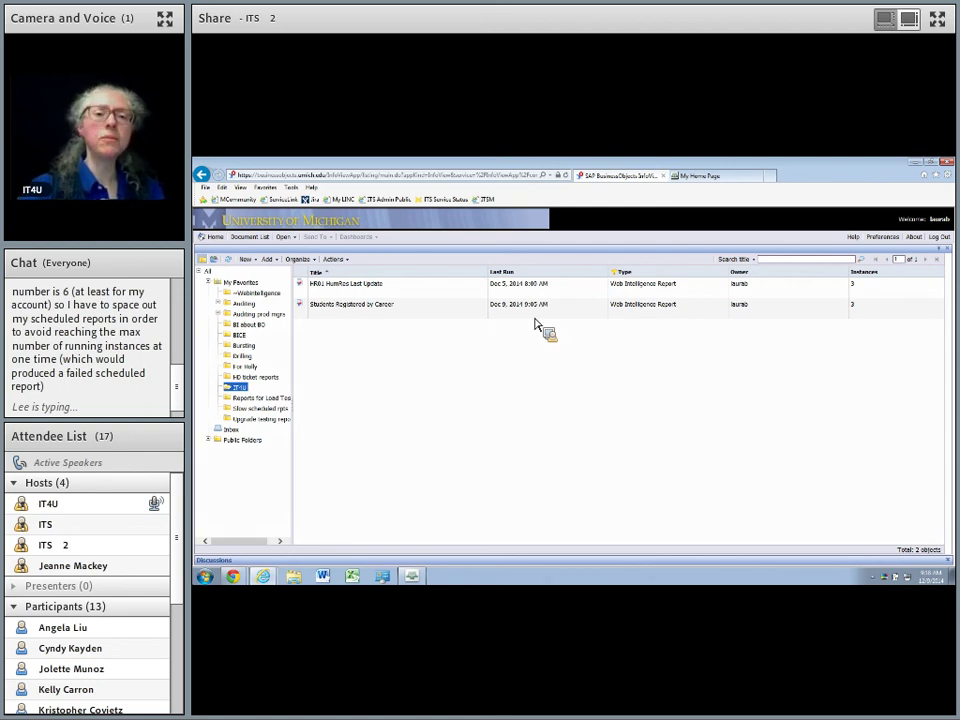
left_click(364, 314)
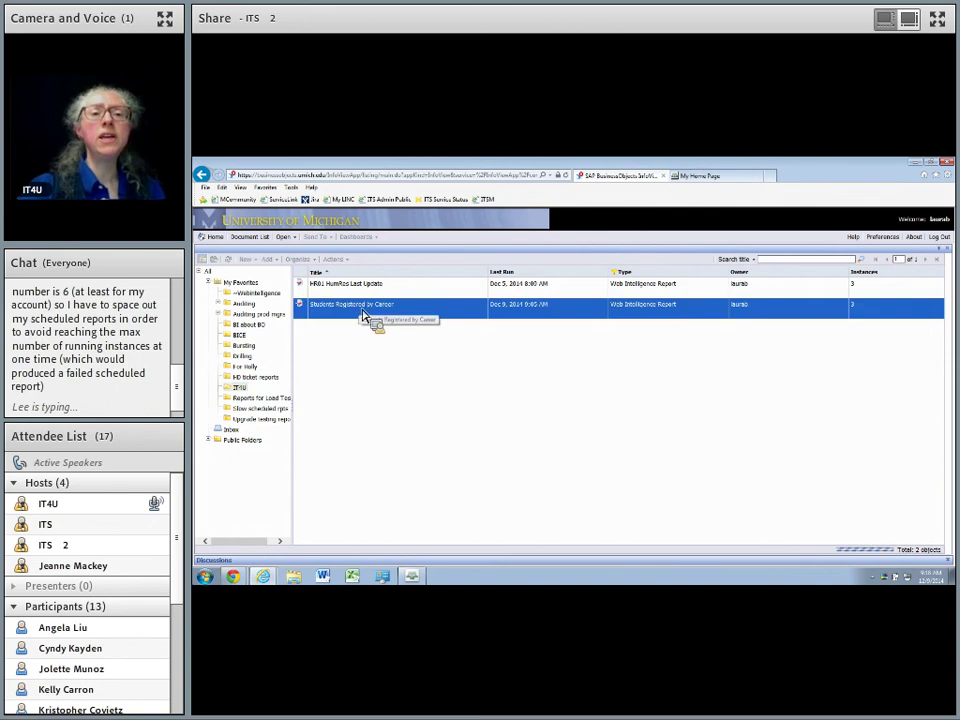
right_click(362, 313)
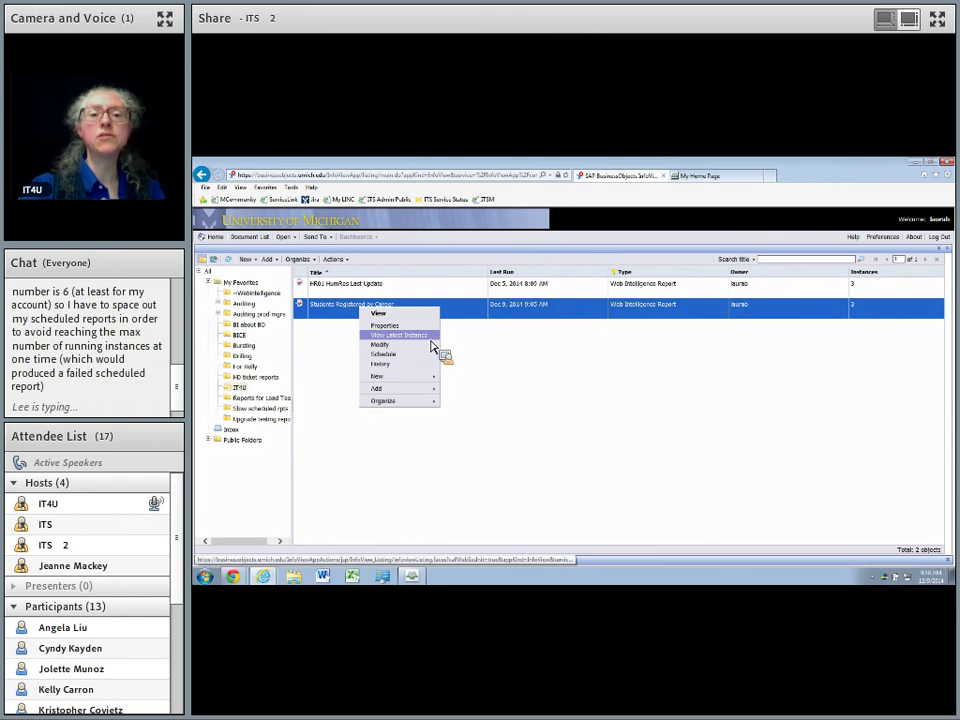
left_click(432, 345)
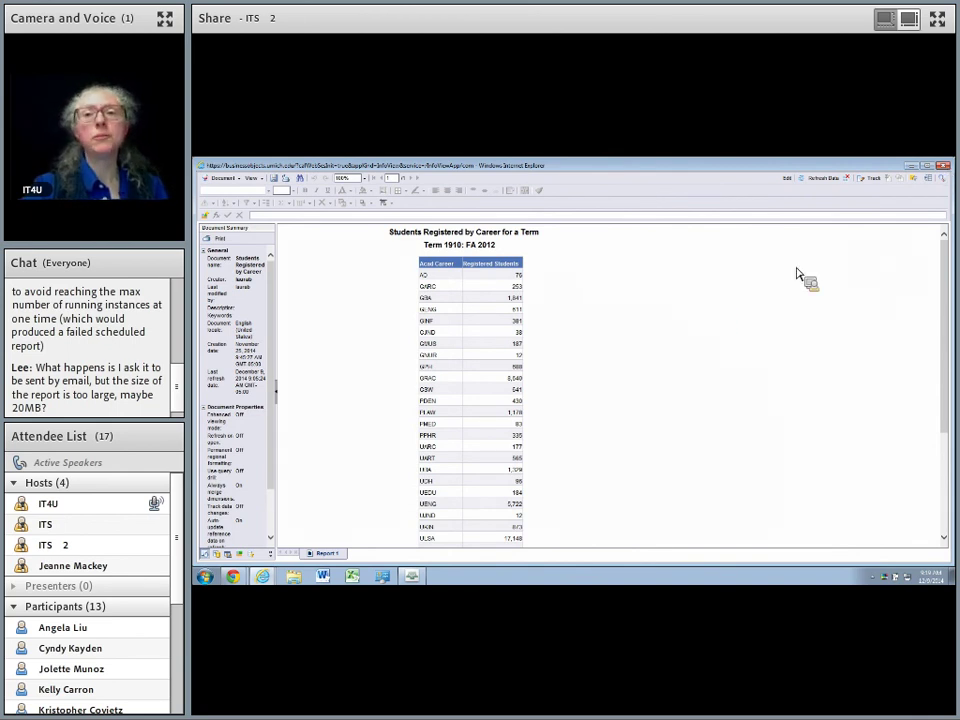
left_click(943, 166)
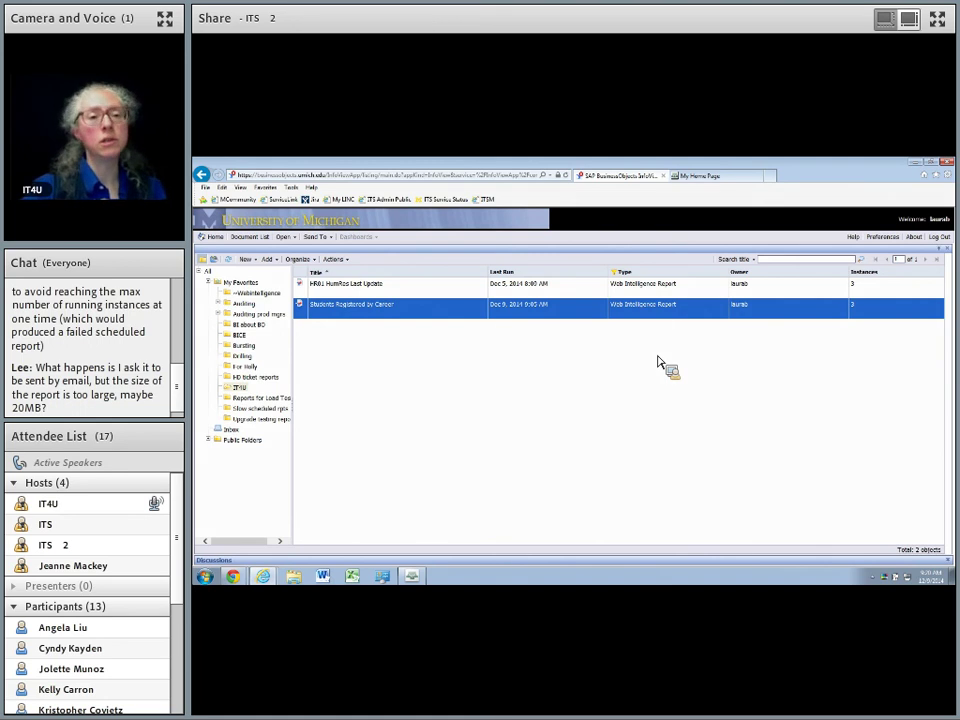
Copy the CMB Department Reconciler Report from Public Folders > UM-Maintained > Financials, then open IT4U.
left_click(209, 440)
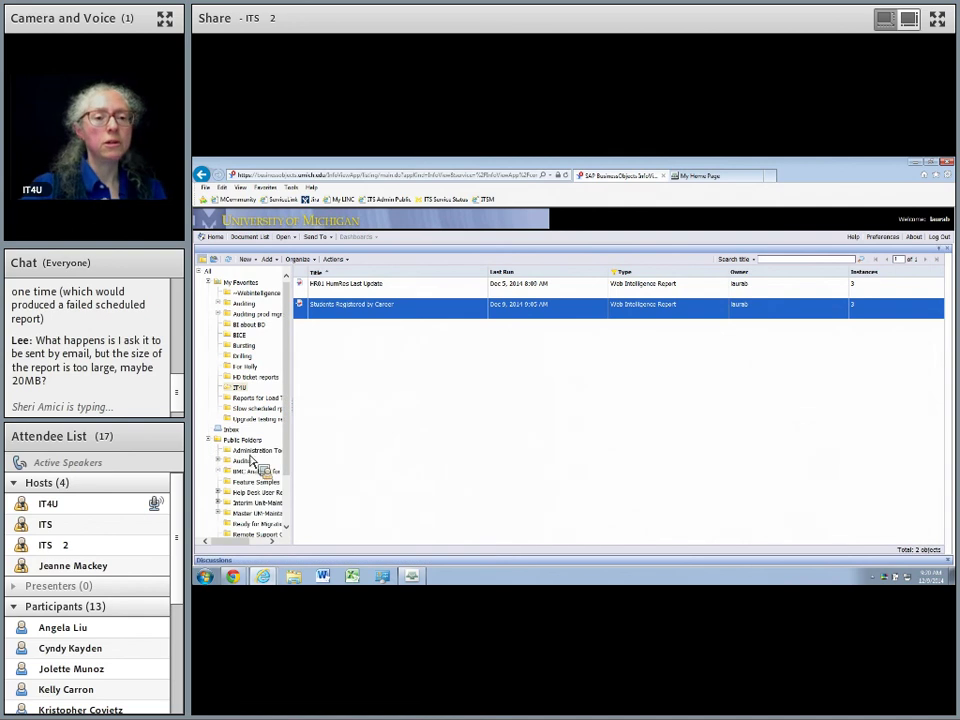
scroll(262, 455, "down", 3)
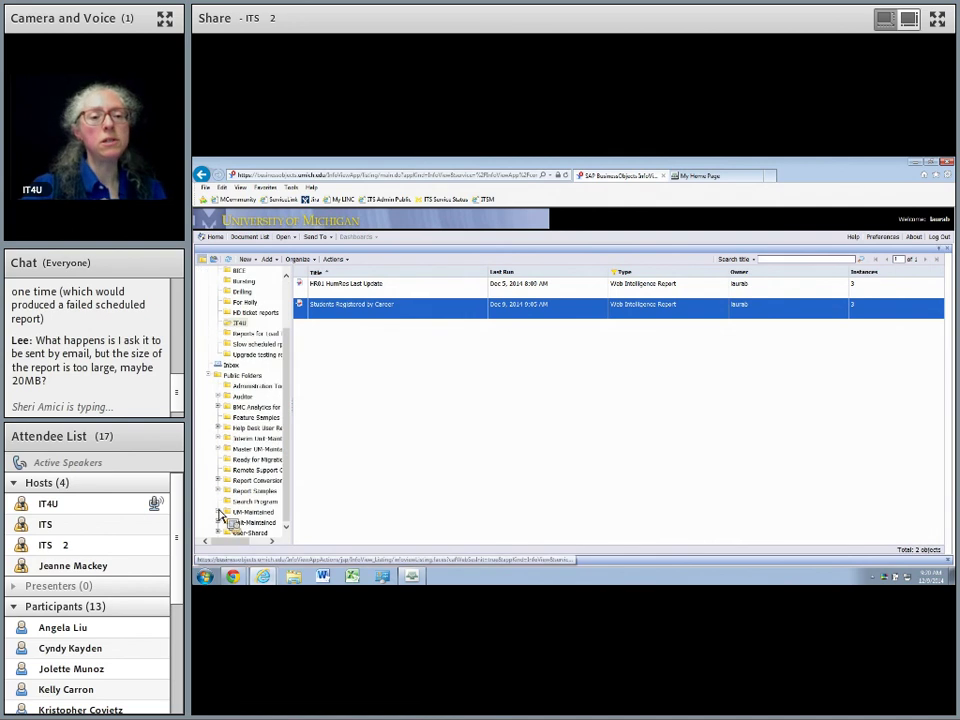
left_click_drag(220, 513, 225, 516)
scroll(231, 495, "down", 1)
left_click(234, 419)
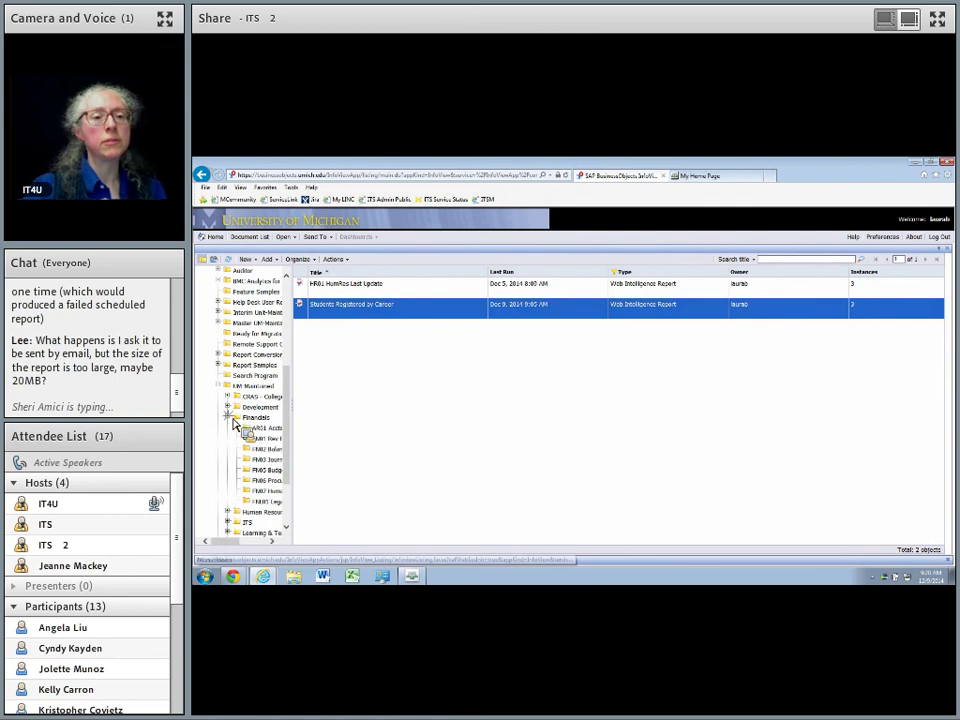
left_click(264, 438)
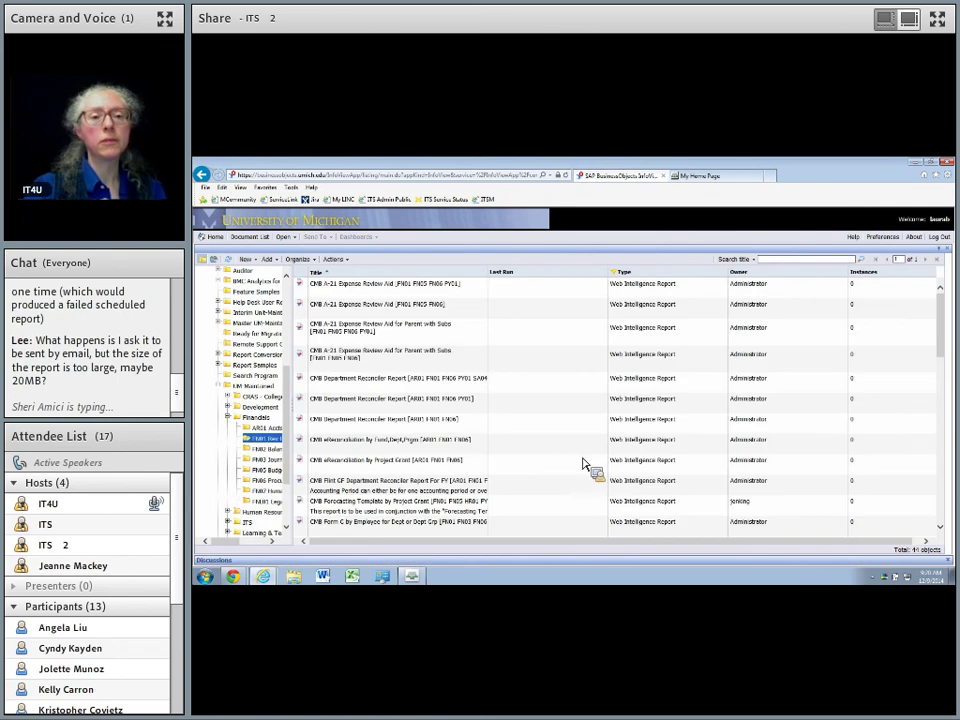
left_click(376, 424)
right_click(376, 430)
mouse_move(390, 373)
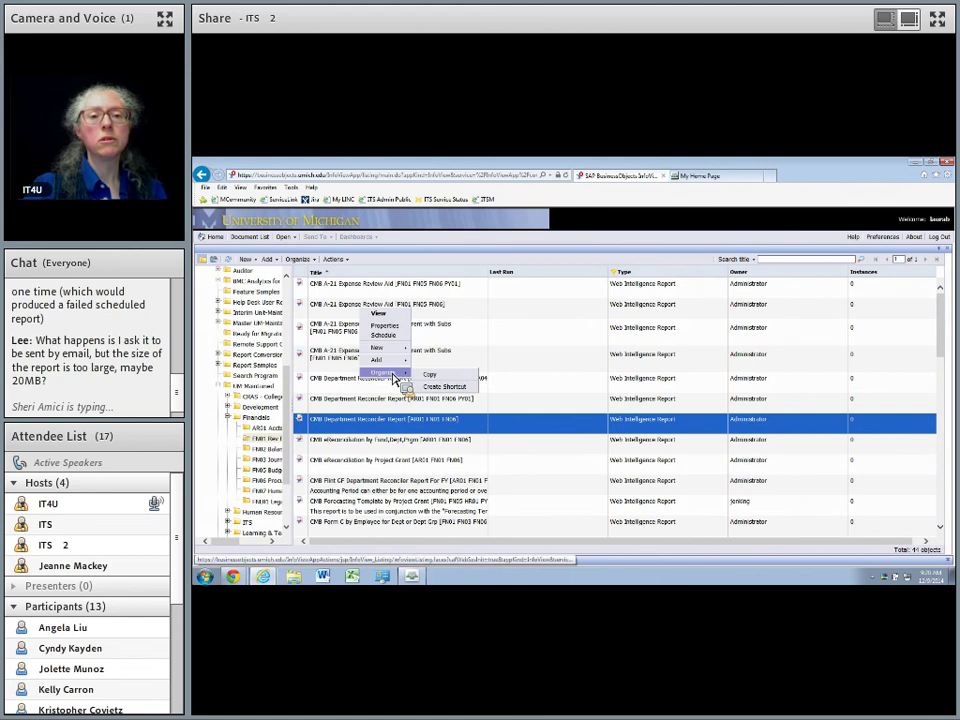
left_click(437, 377)
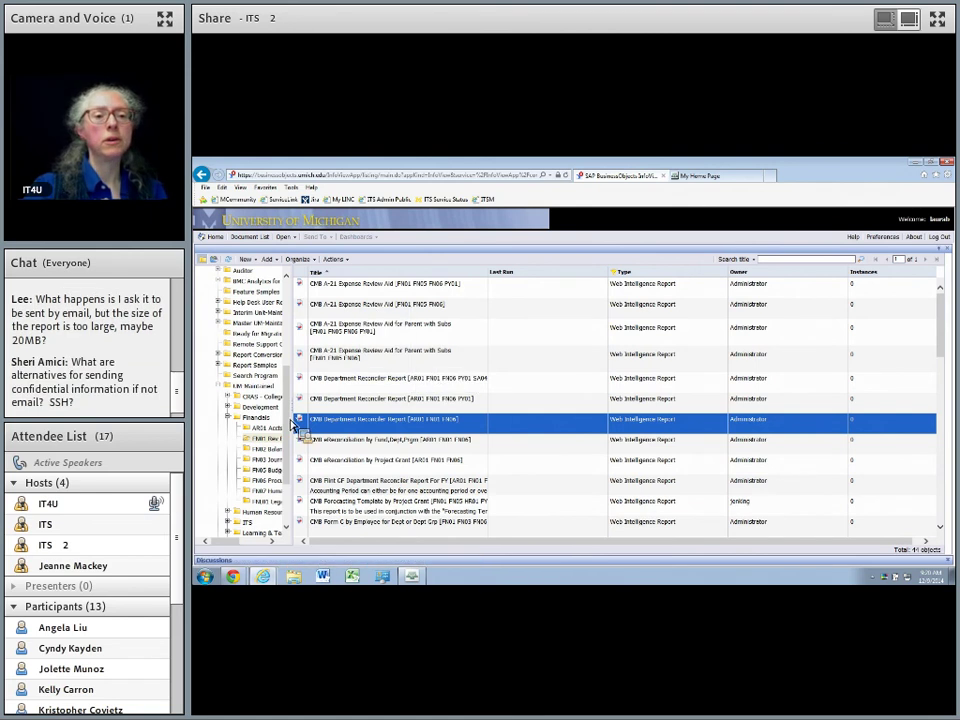
scroll(265, 405, "up", 5)
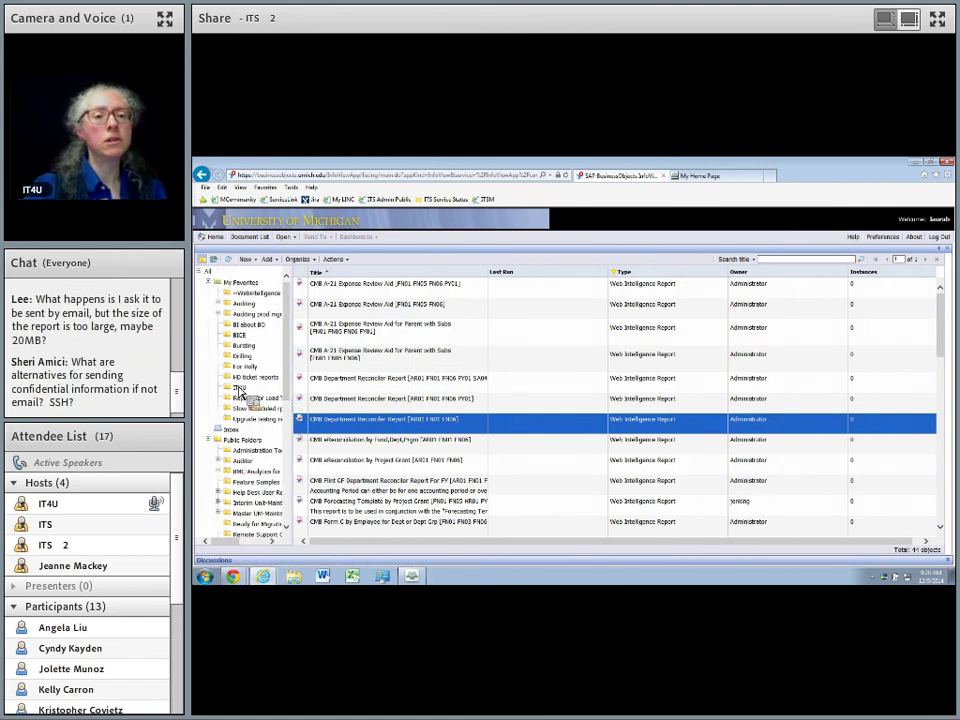
left_click(246, 391)
Use Organize > Paste to place the CMB Department Reconciler Report (AR01 FN01 FN06) in IT4U.
left_click(299, 259)
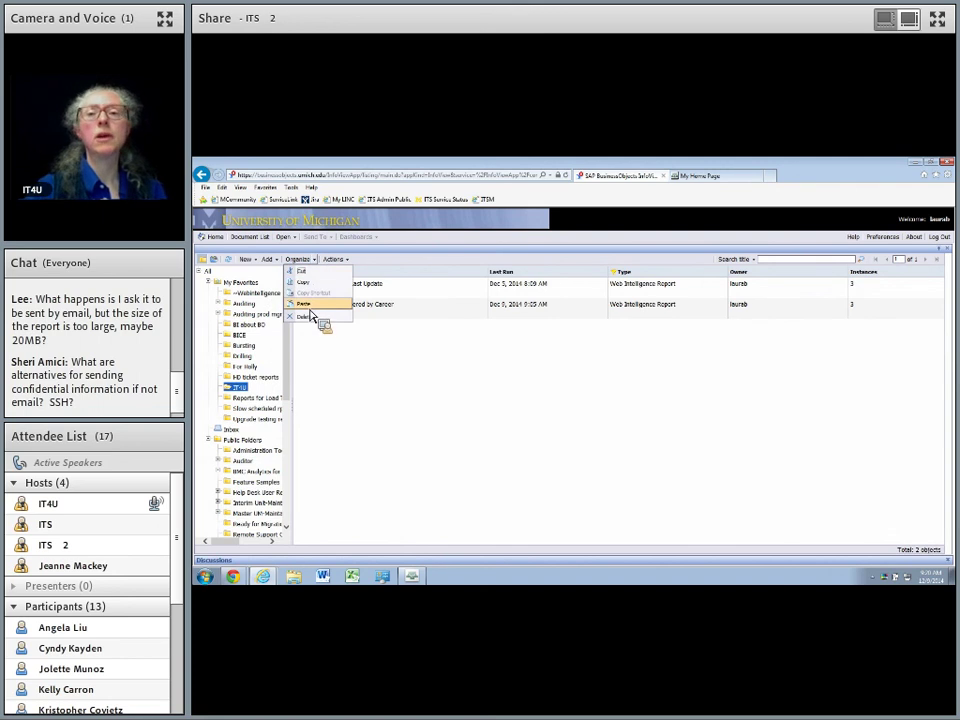
left_click(311, 310)
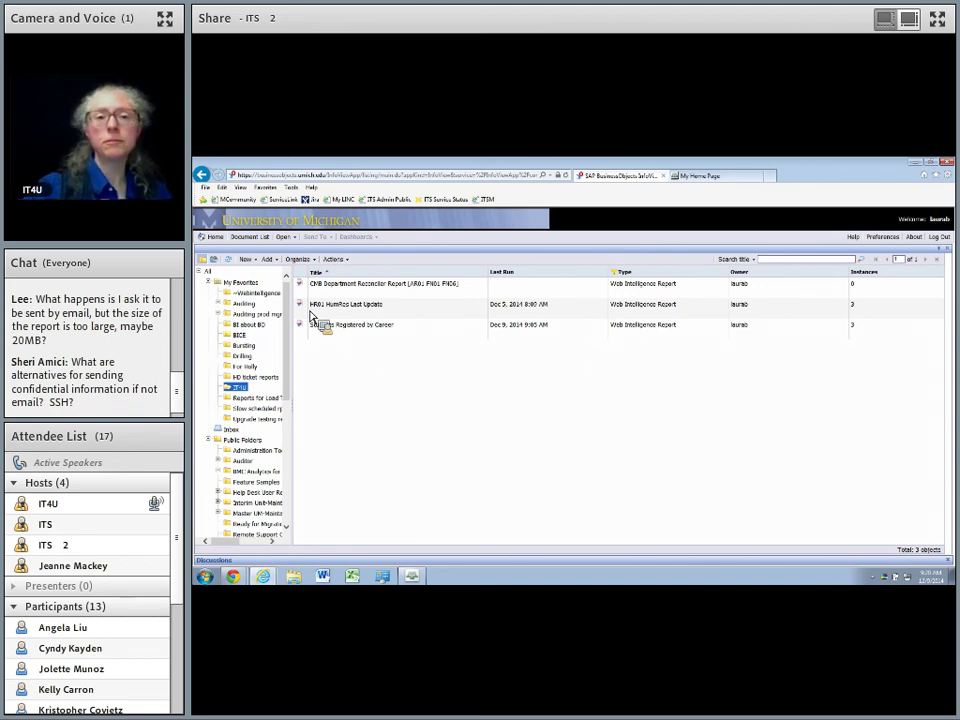
left_click_drag(310, 316, 447, 290)
View the copied CMB Department Reconciler Report and Refresh All to show its fund, department, program, year, period prompts.
right_click(447, 290)
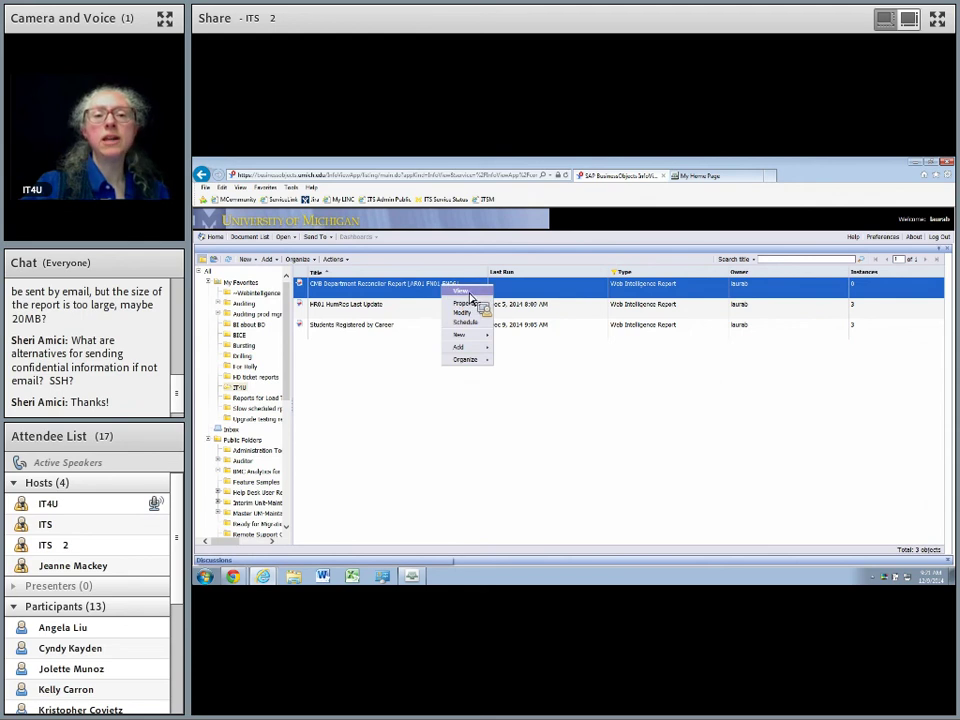
left_click(484, 300)
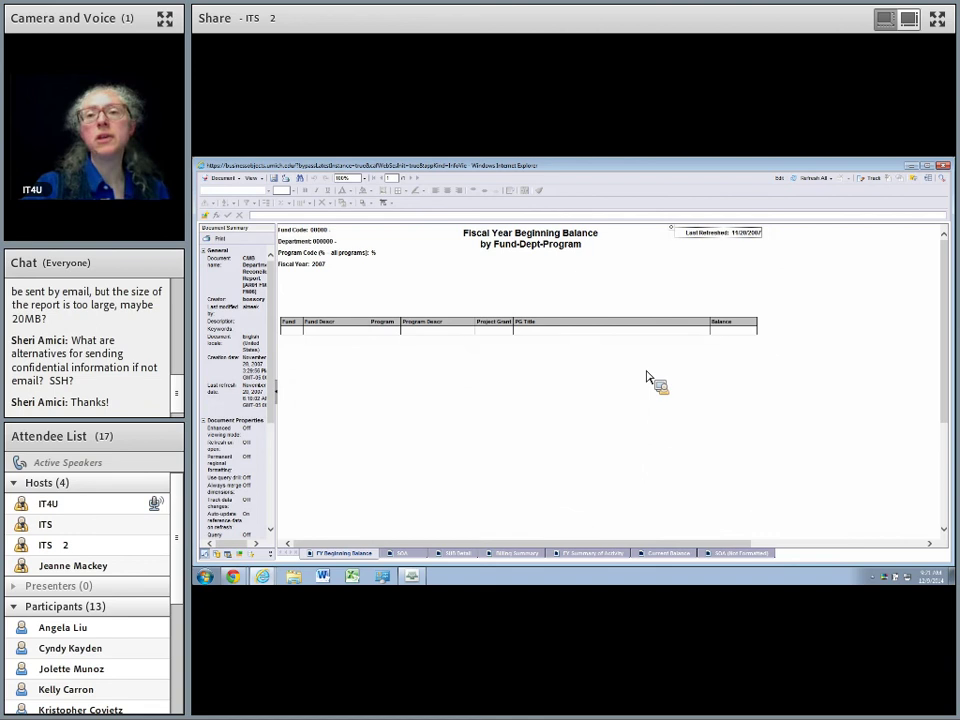
left_click(813, 180)
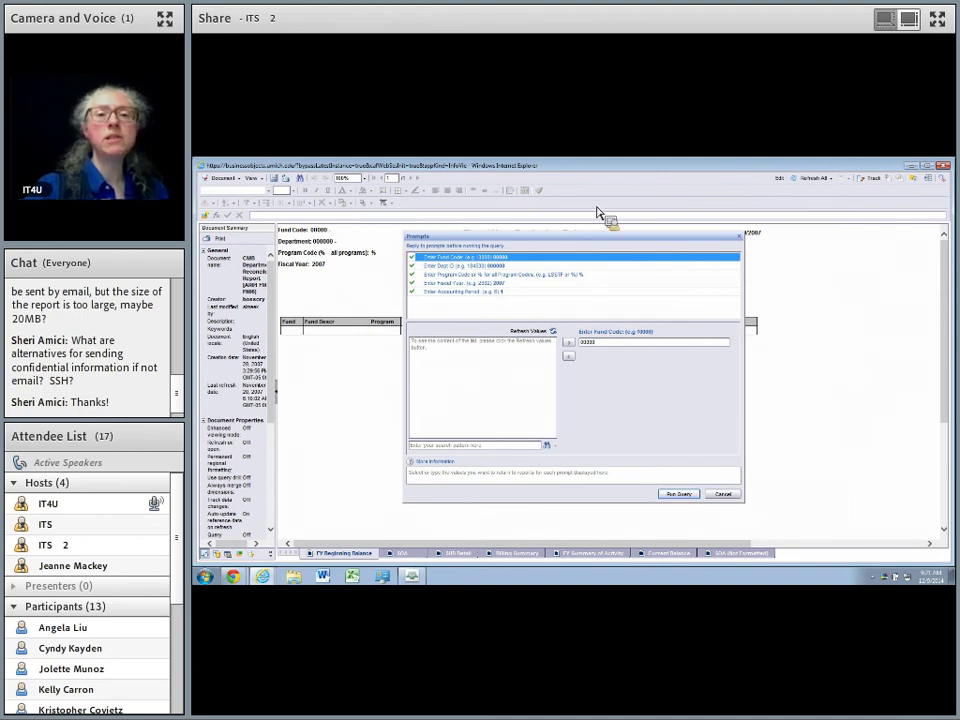
Check the Enter Fiscal Year values, cancel the prompts, and switch the report into Edit mode.
left_click(455, 284)
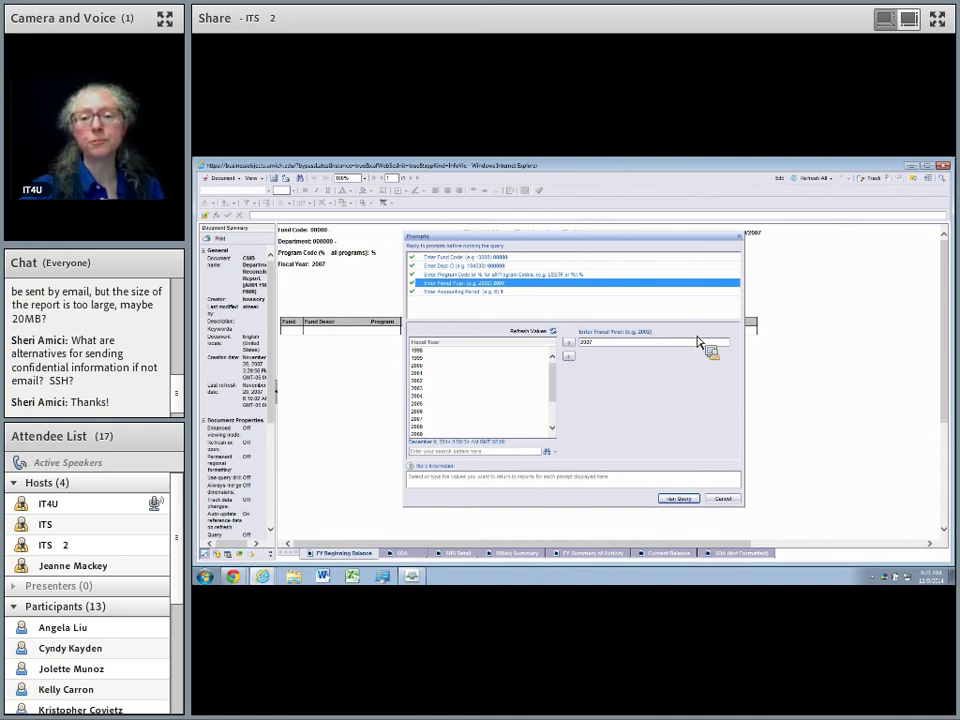
left_click(723, 499)
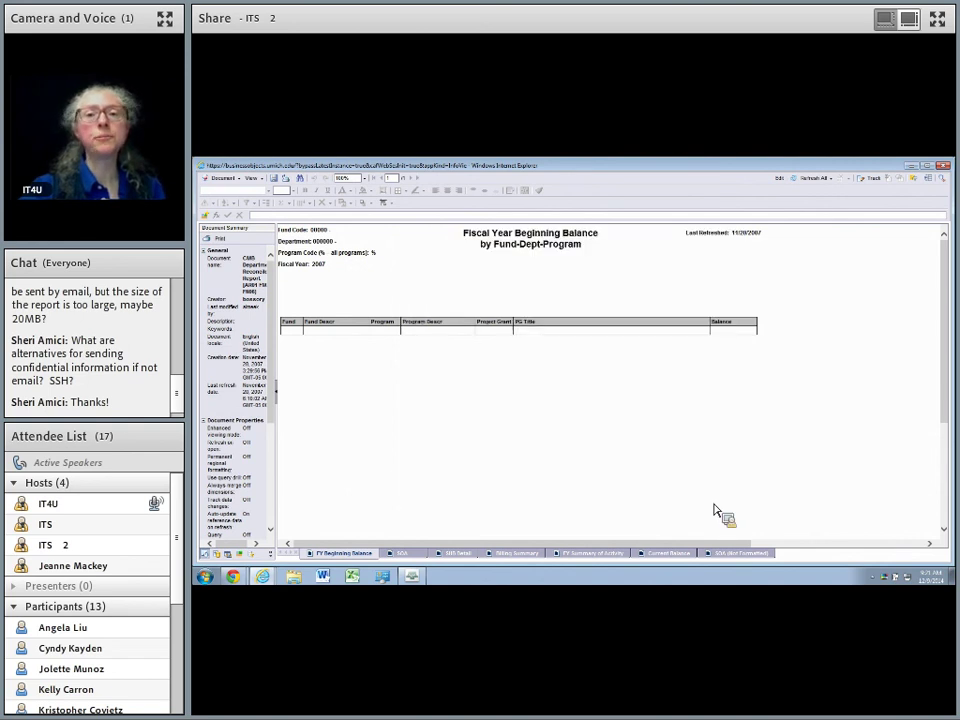
left_click(784, 180)
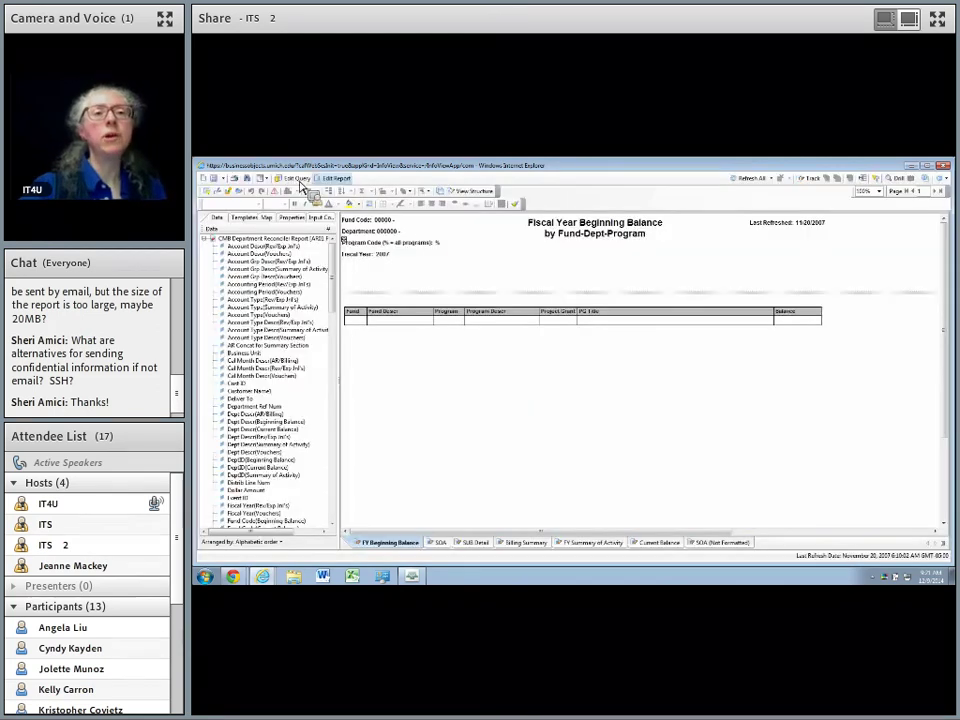
From Edit Query, add an empty Query 1 based on the FN01 Rev Exp Act and Endow universe.
left_click(298, 178)
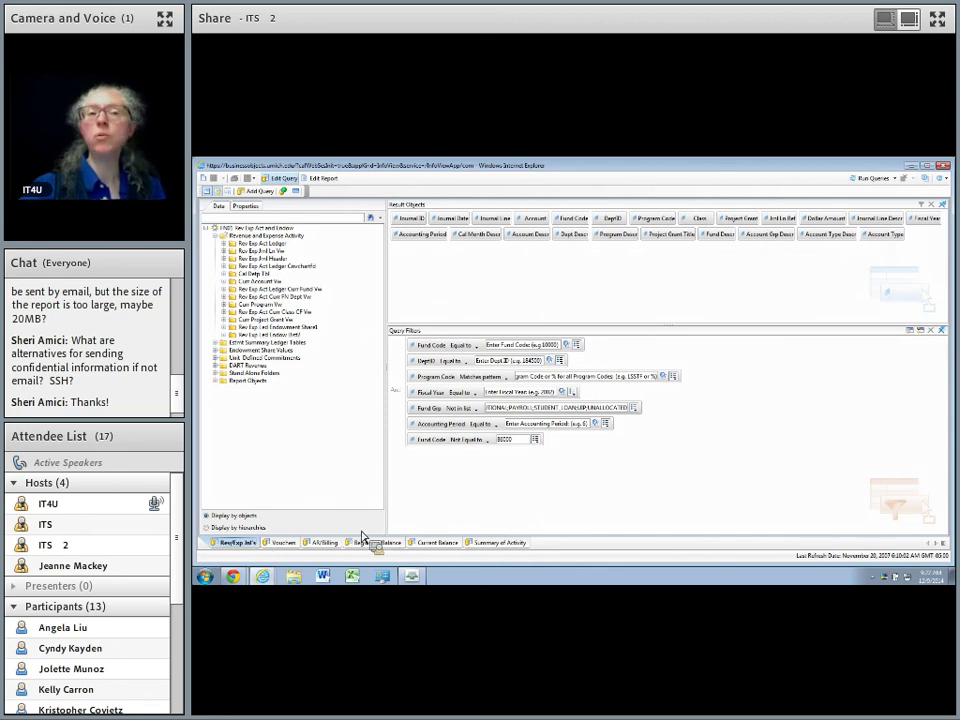
left_click(255, 194)
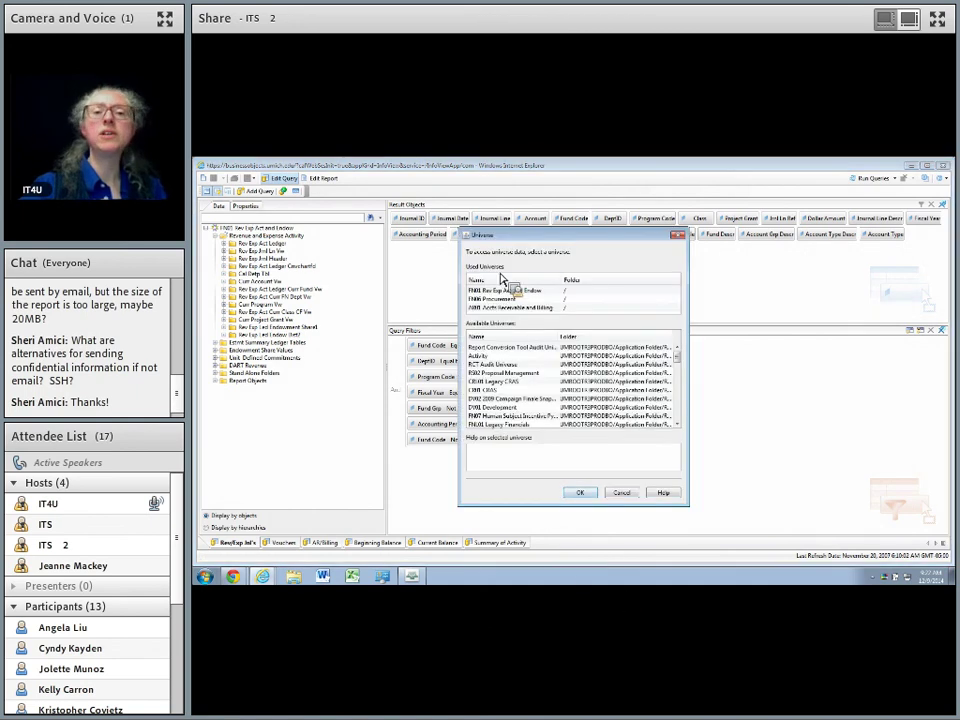
left_click(512, 291)
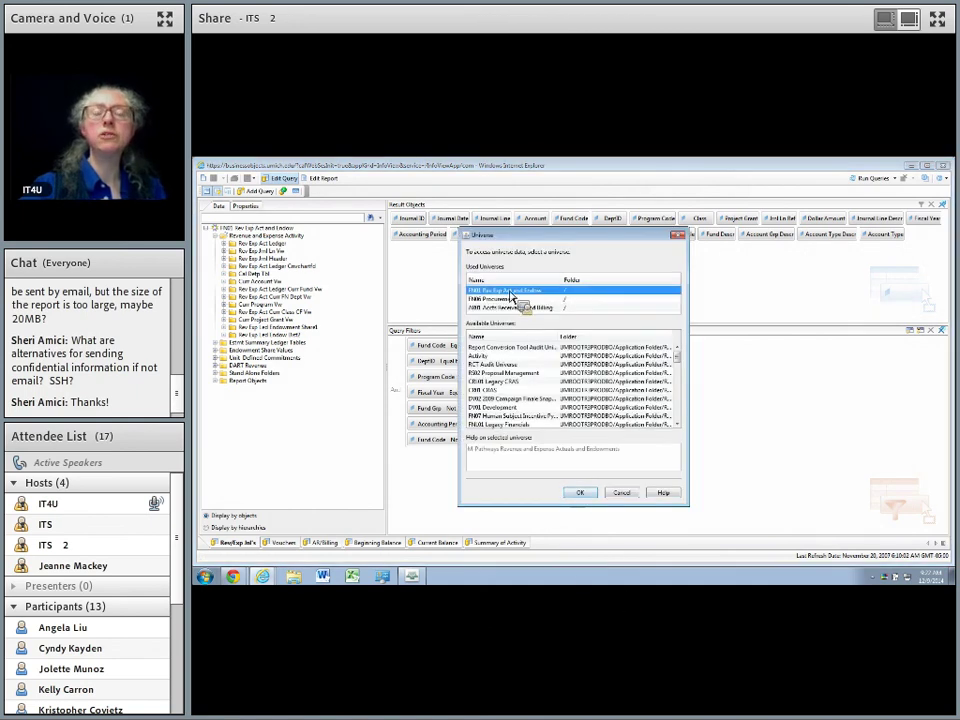
left_click(583, 493)
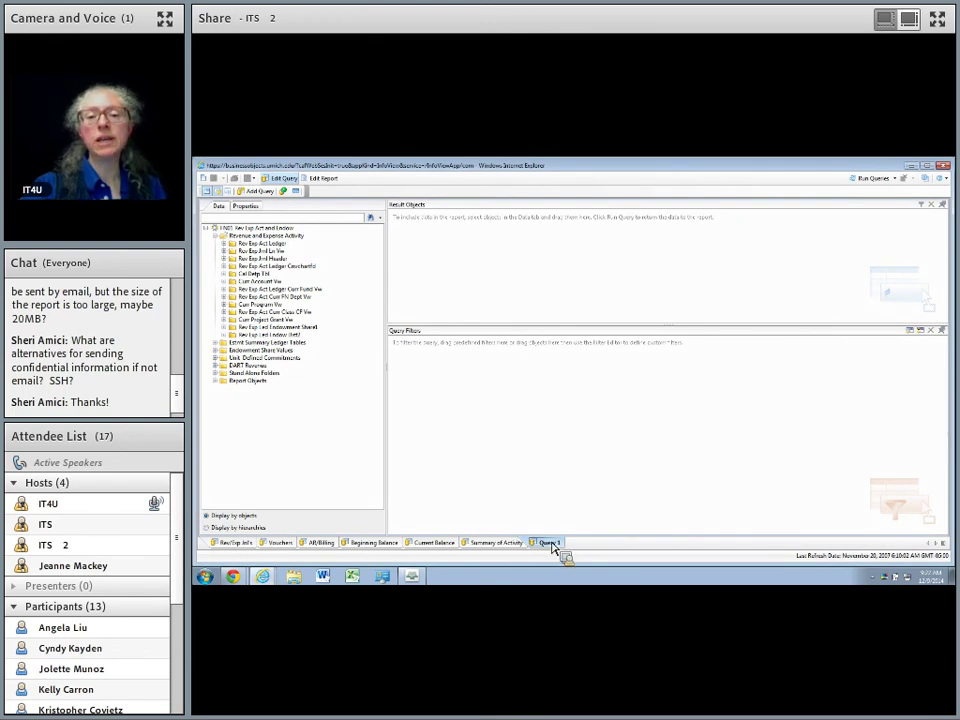
Rename the new query to FY & AP and add Fiscal Year and Accounting Period as result objects.
right_click(554, 547)
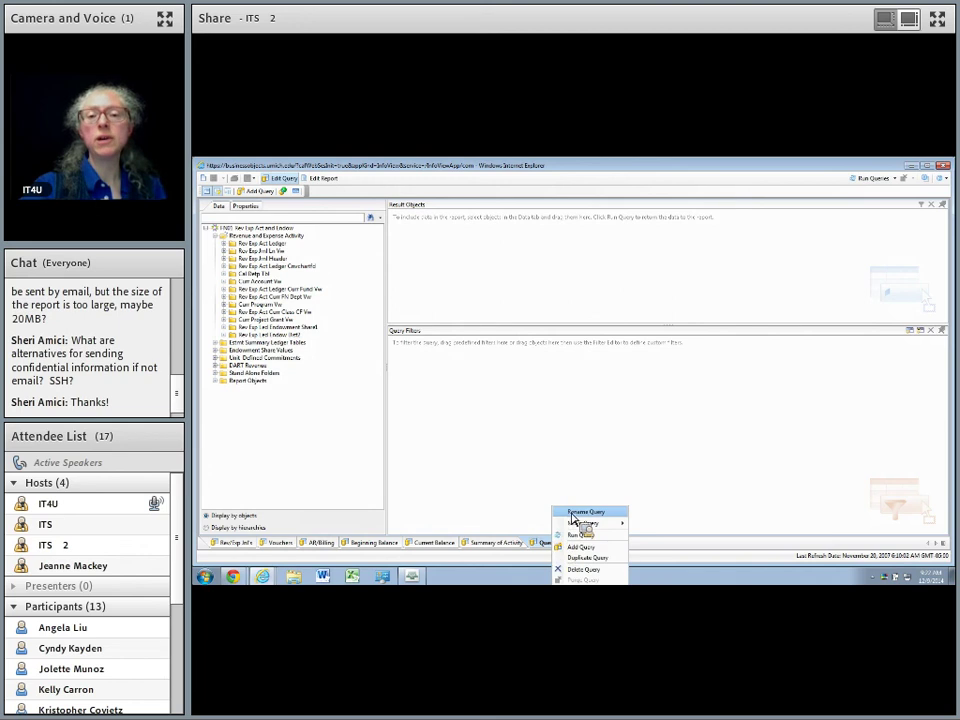
key("Escape")
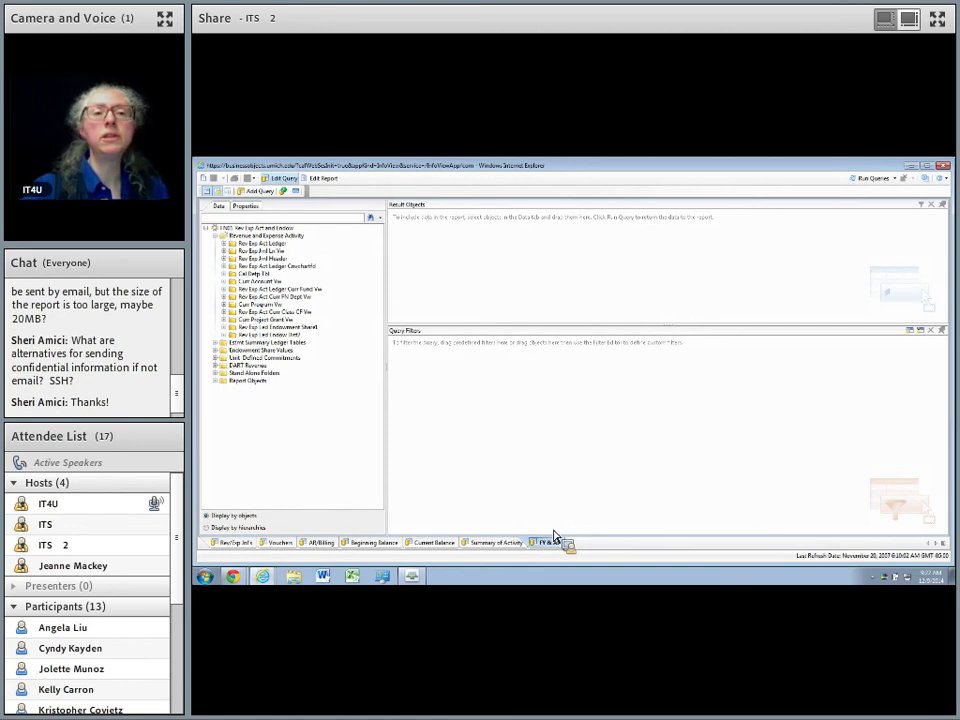
left_click(225, 246)
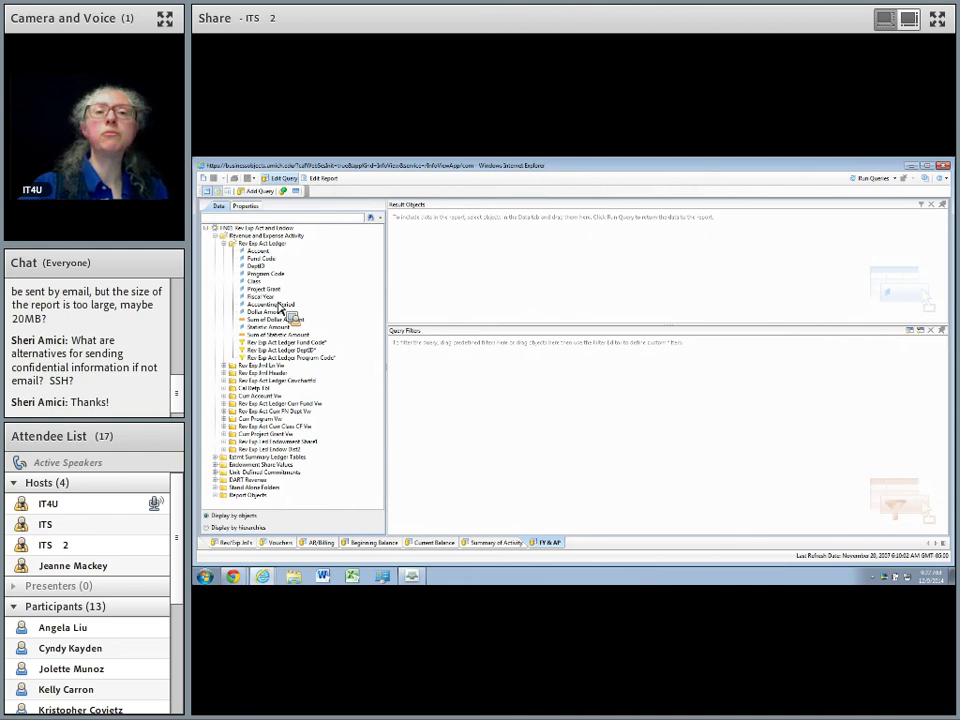
left_click_drag(268, 297, 424, 236)
left_click_drag(275, 311, 474, 229)
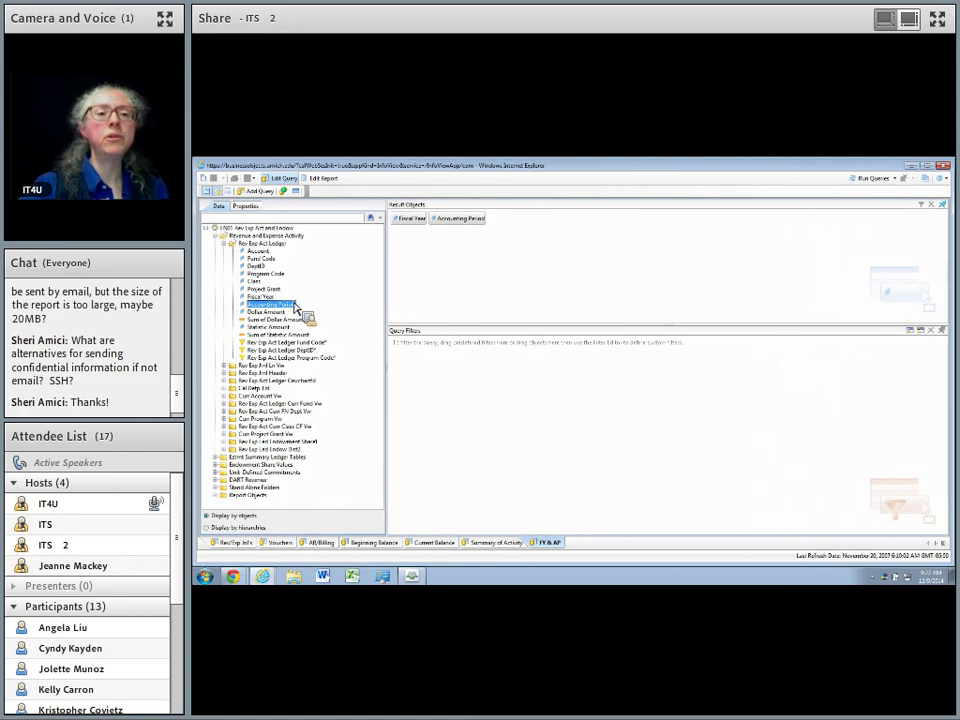
Filter Fiscal Year Equal to the Current Fiscal Year object from this query.
left_click_drag(263, 296, 461, 375)
left_click(449, 346)
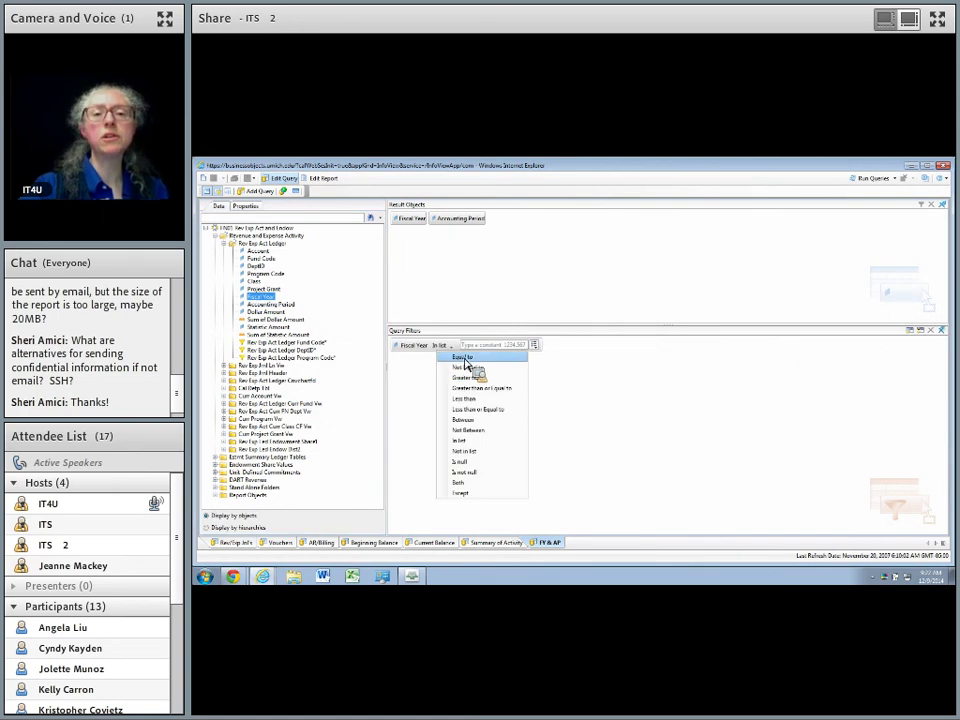
left_click(465, 358)
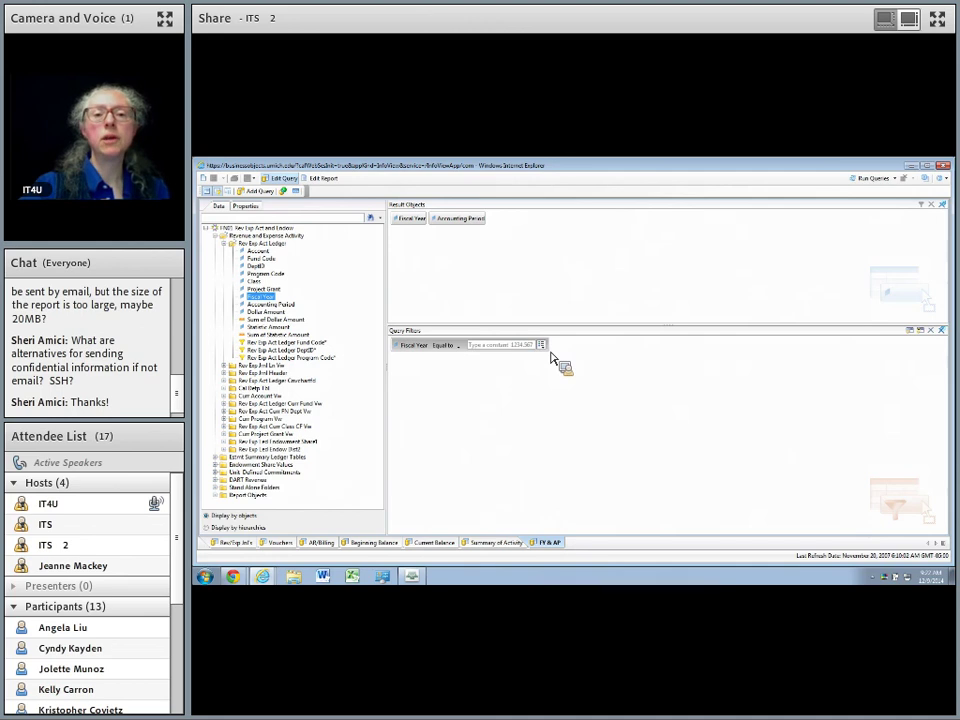
left_click(541, 344)
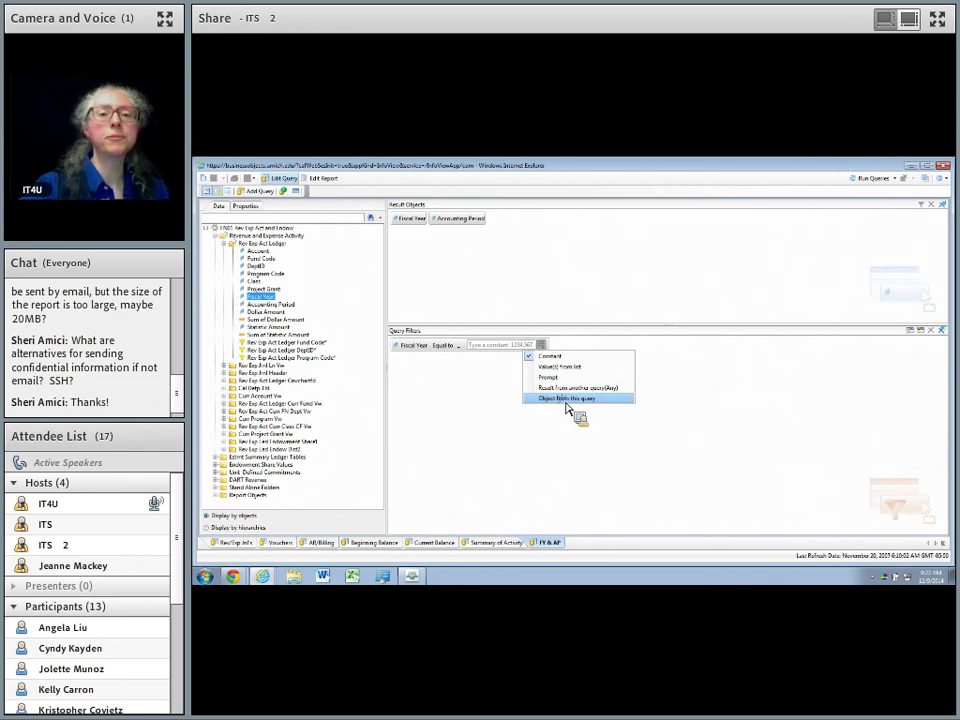
left_click(567, 398)
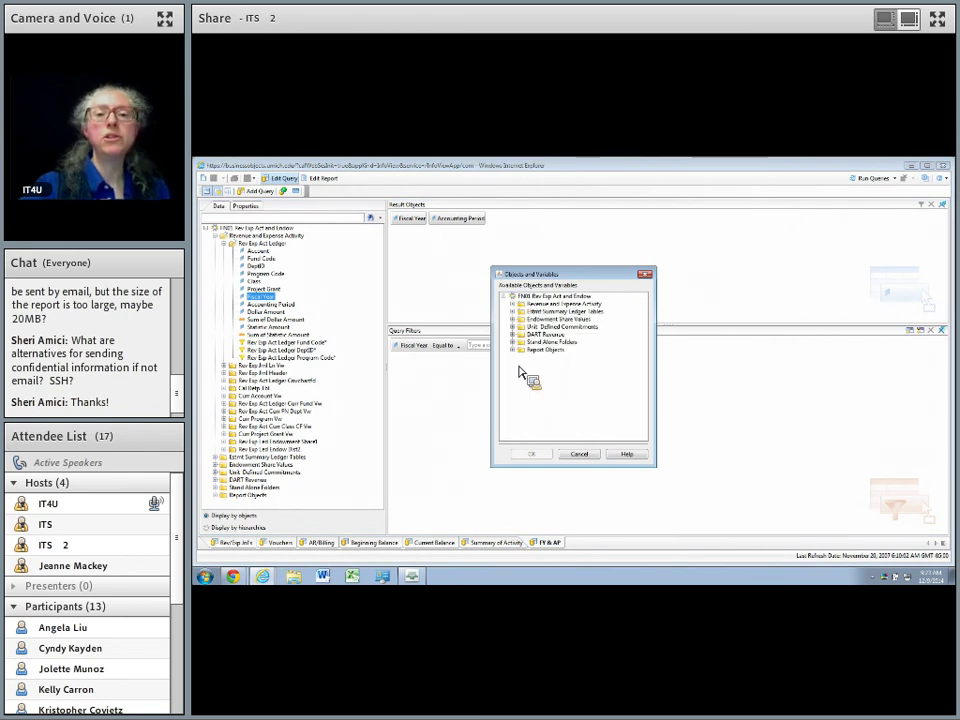
double_click(530, 350)
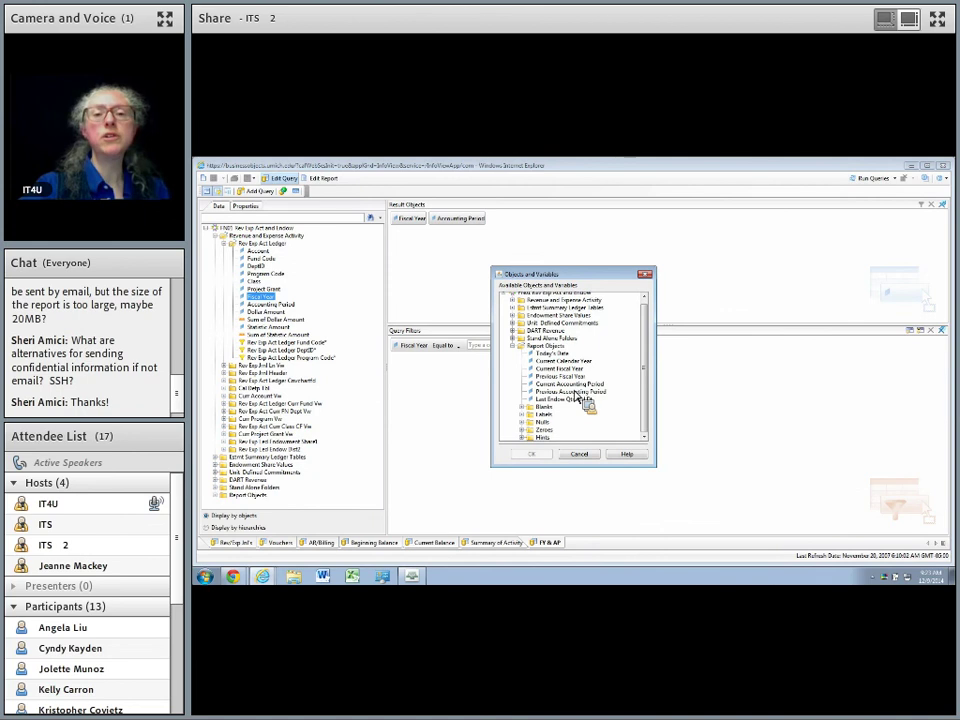
left_click(568, 369)
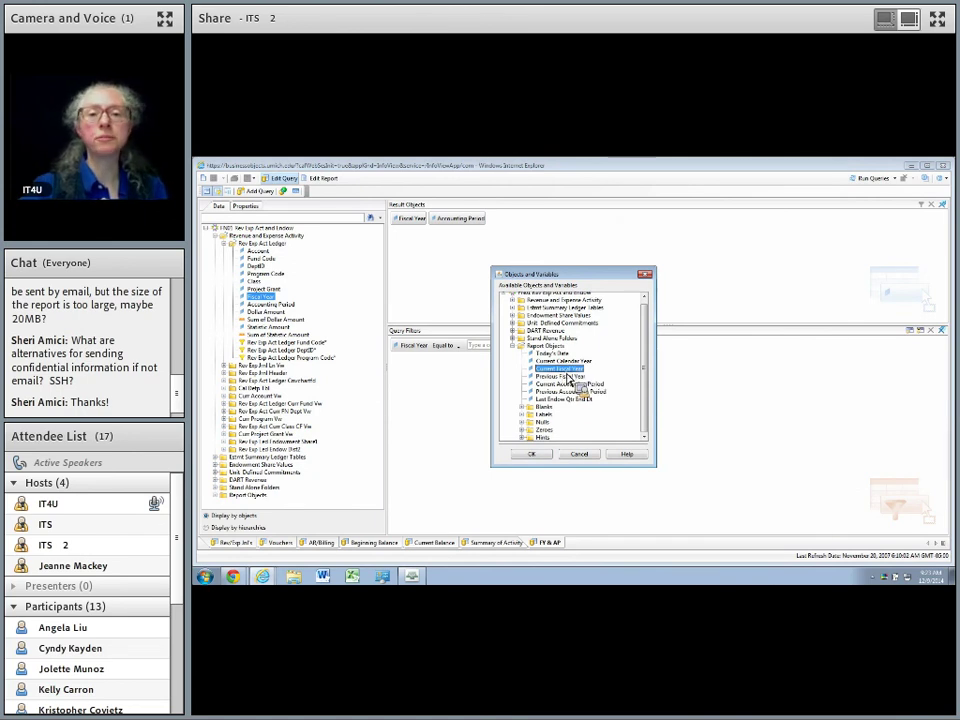
left_click(532, 455)
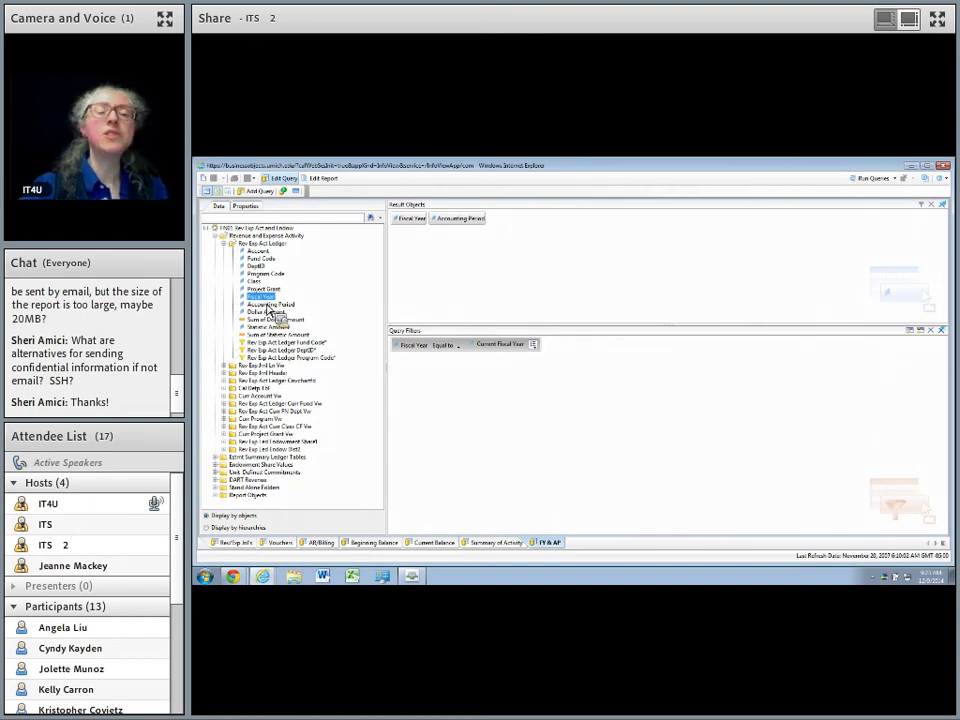
Filter Accounting Period Equal to the Previous Accounting Period object from this query.
left_click_drag(278, 305, 420, 390)
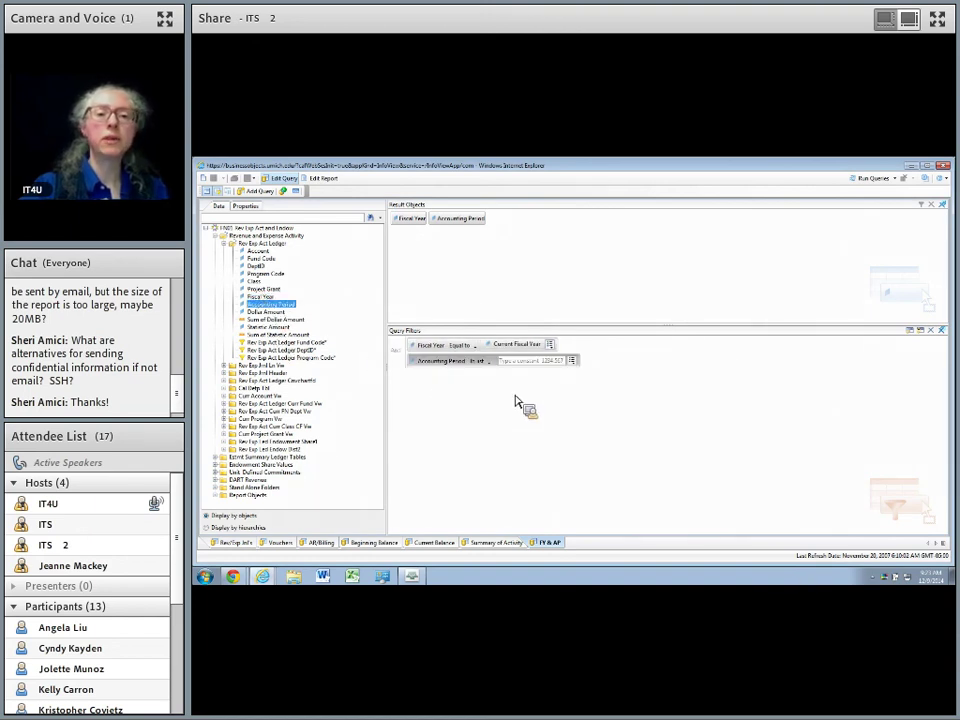
left_click(489, 361)
left_click(530, 374)
left_click(579, 360)
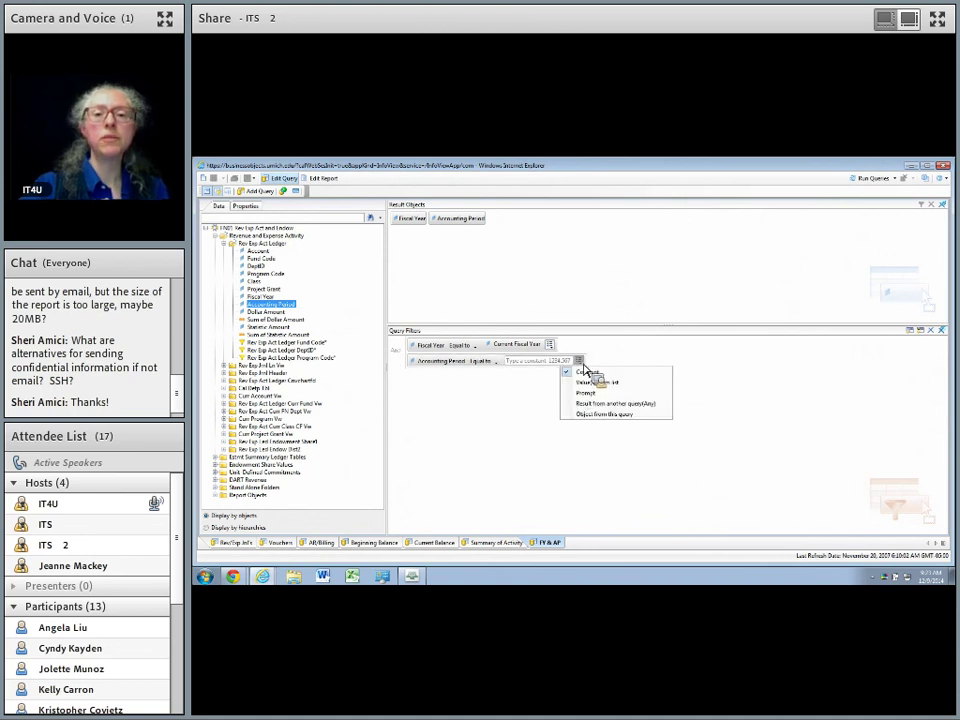
left_click(605, 414)
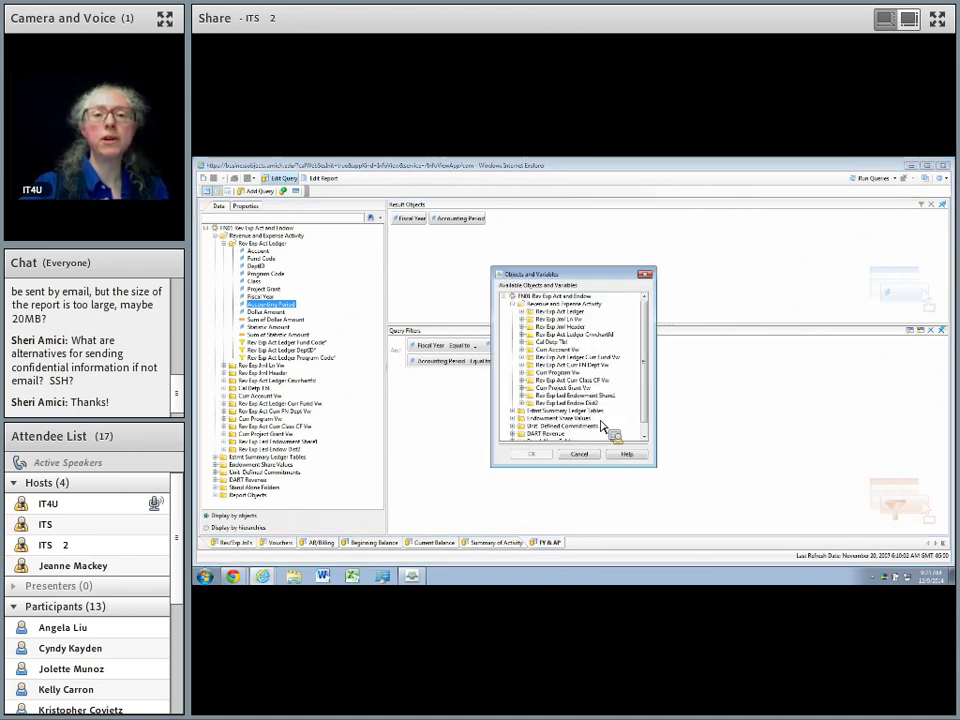
left_click(513, 304)
left_click(513, 350)
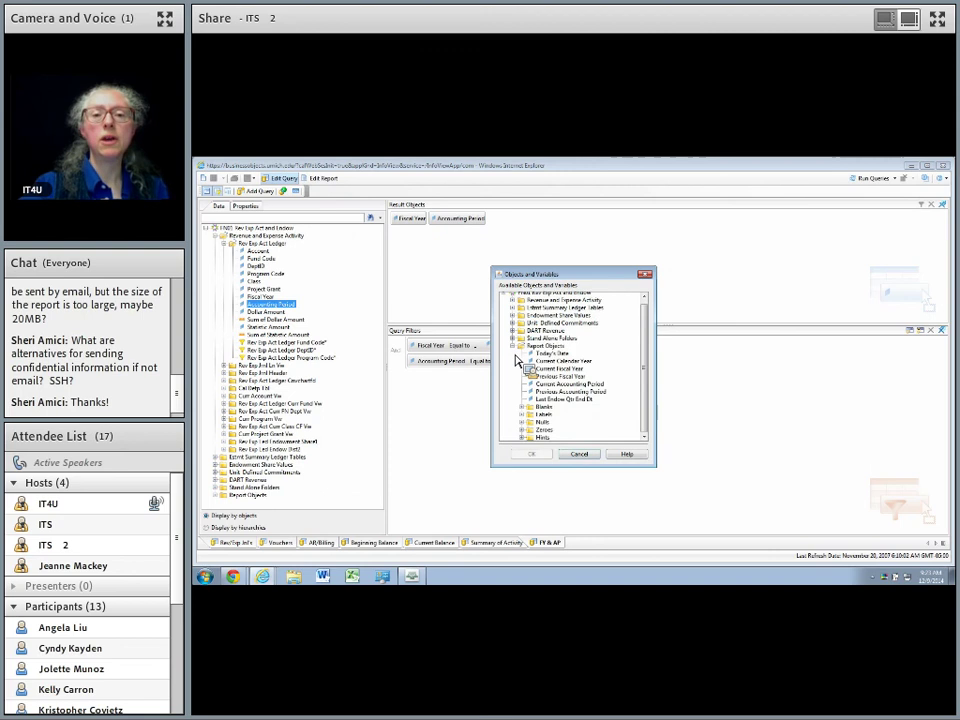
left_click(589, 392)
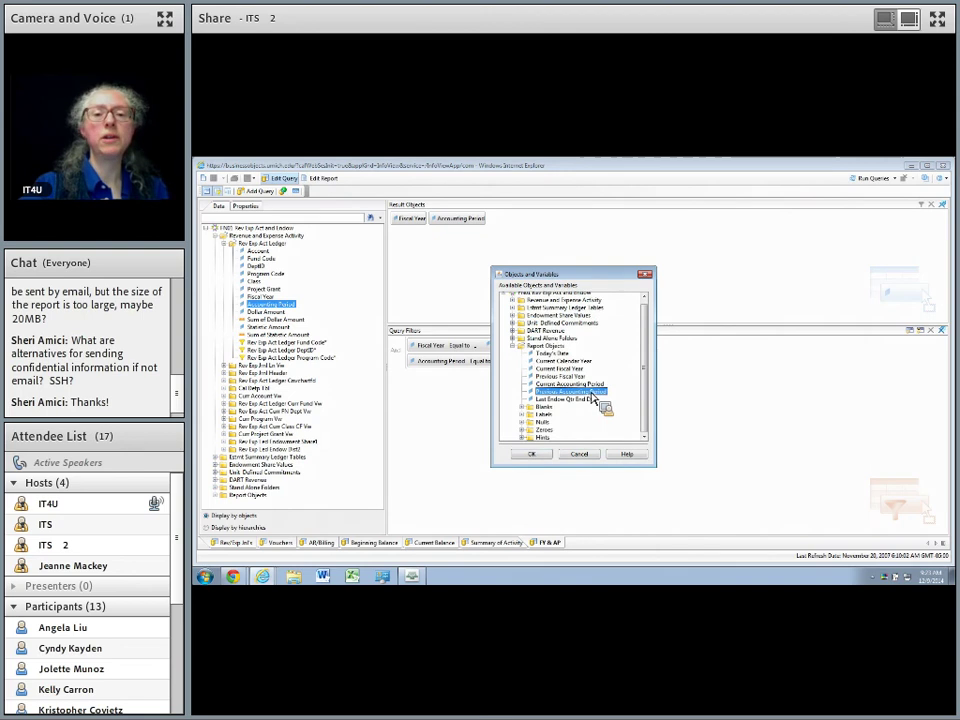
left_click(531, 458)
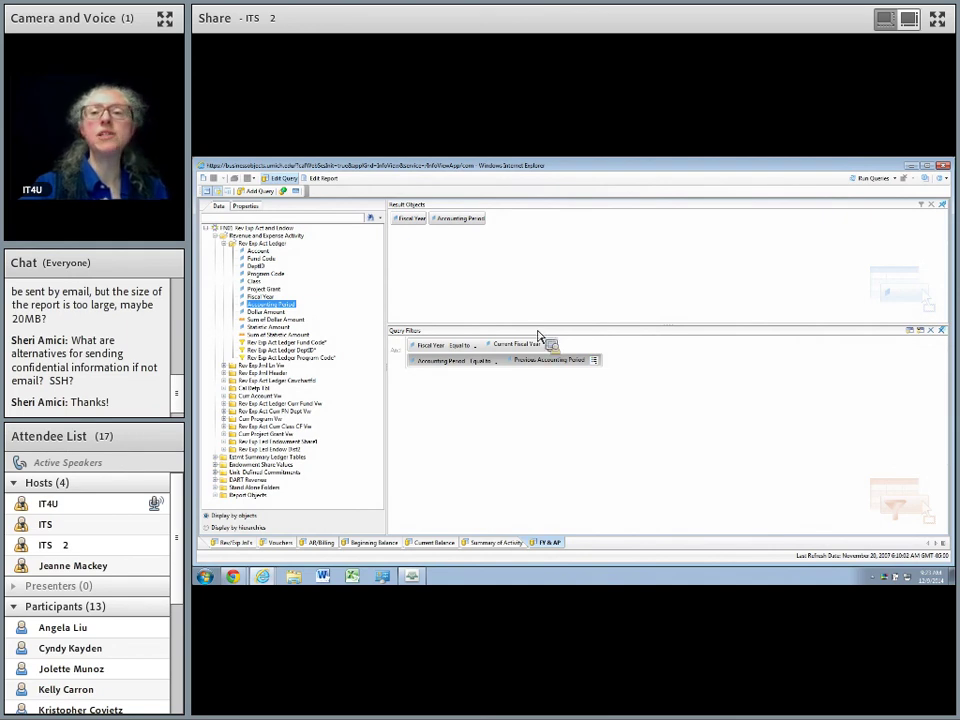
left_click(322, 178)
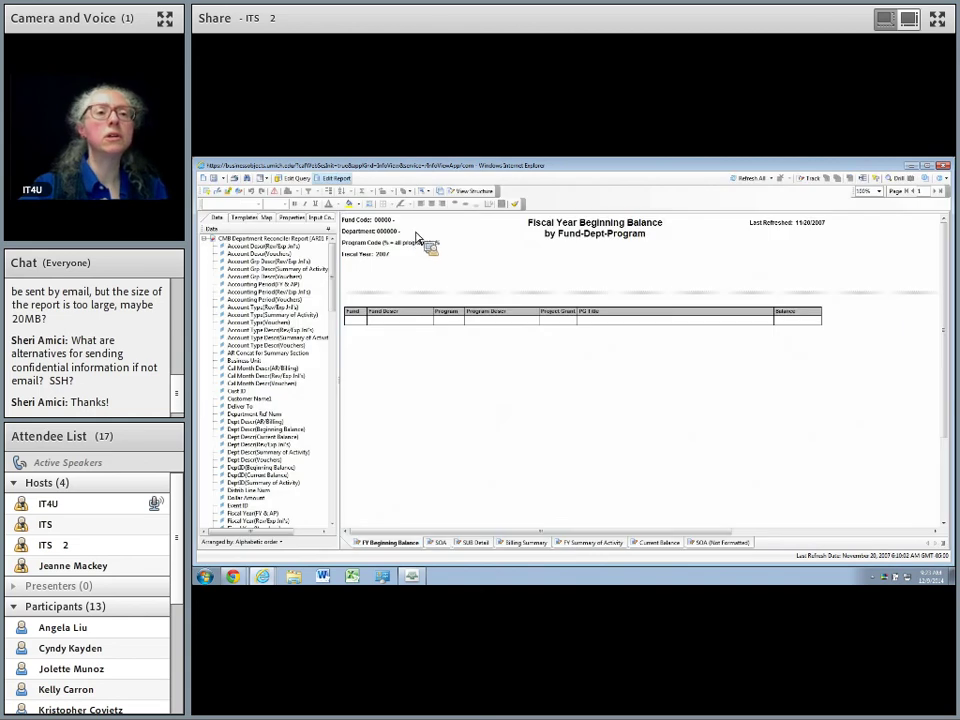
left_click(297, 179)
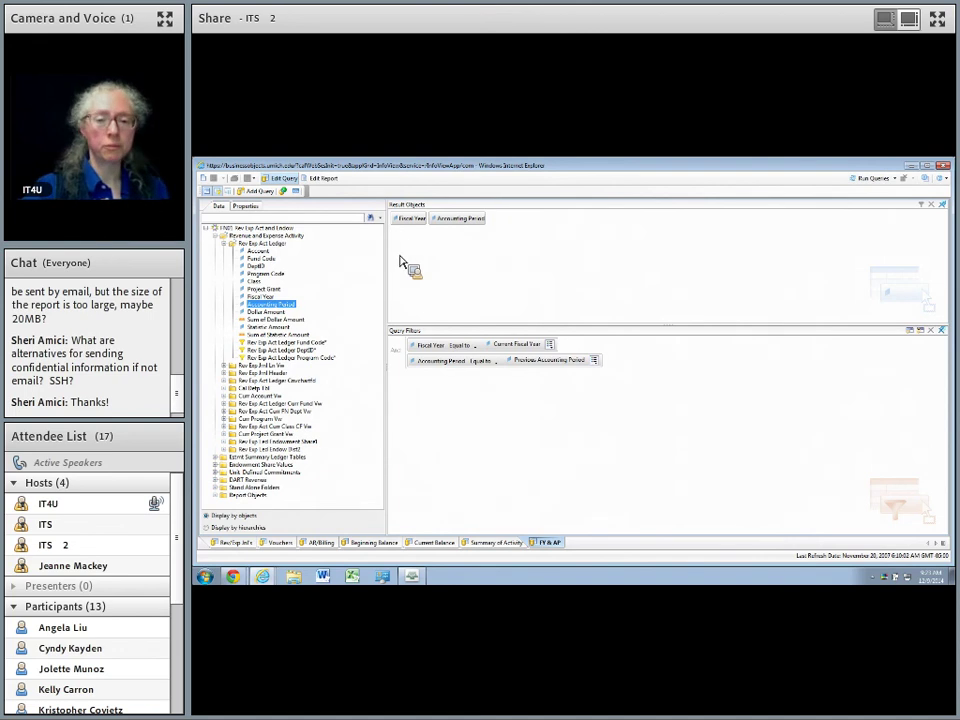
In Rev/Exp Info, set the Fiscal Year filter to Result from another query, using FY & AP's Fiscal Year.
left_click(237, 546)
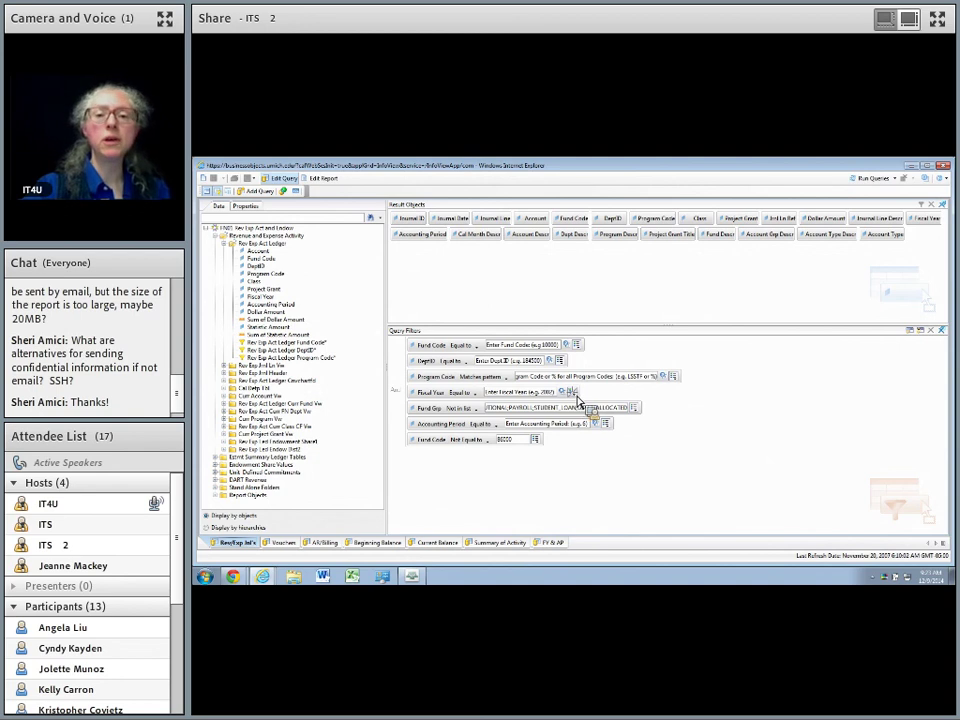
left_click(575, 397)
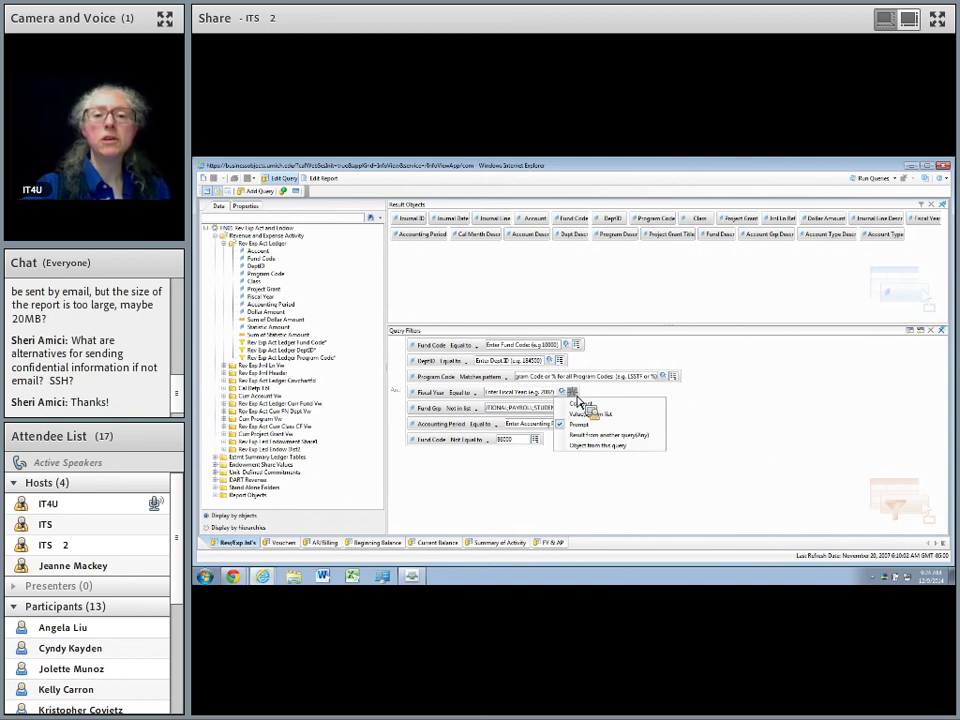
left_click(592, 437)
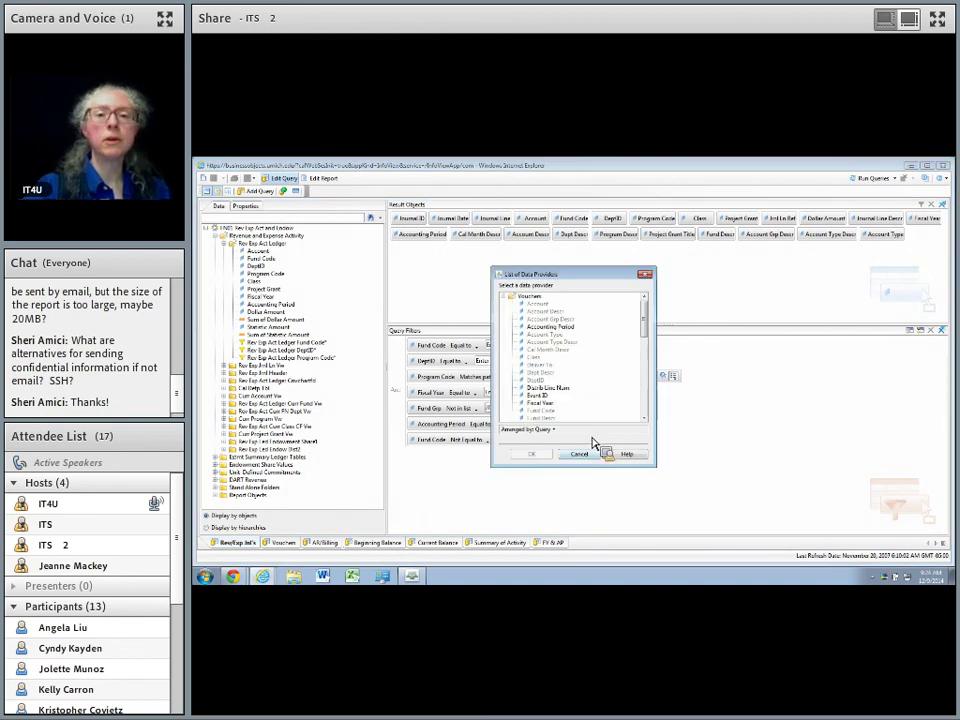
left_click(506, 296)
left_click(507, 334)
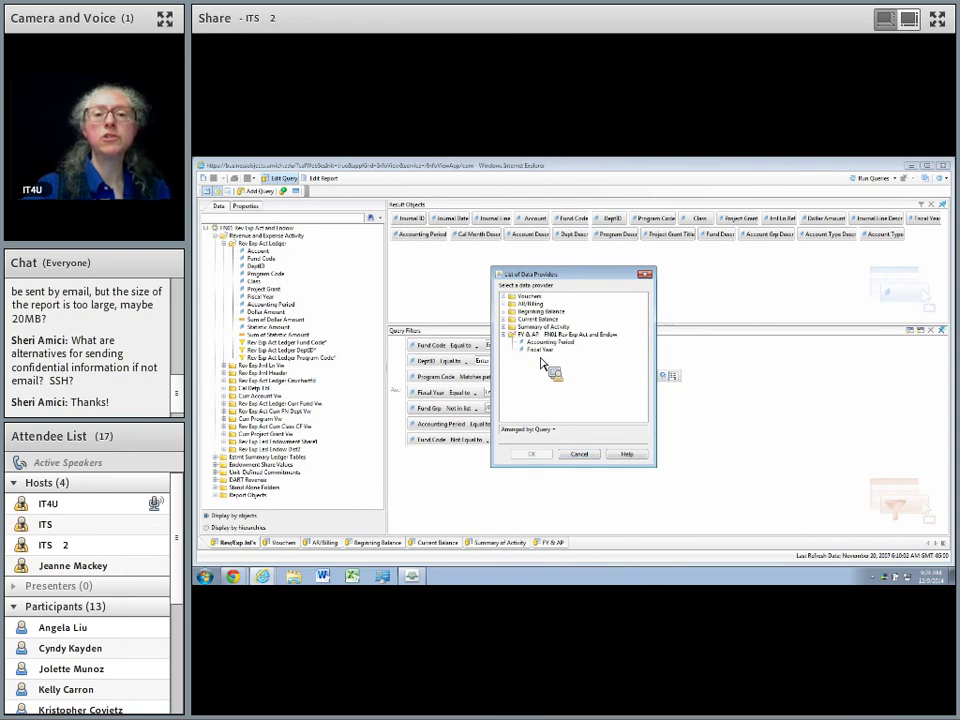
left_click(541, 351)
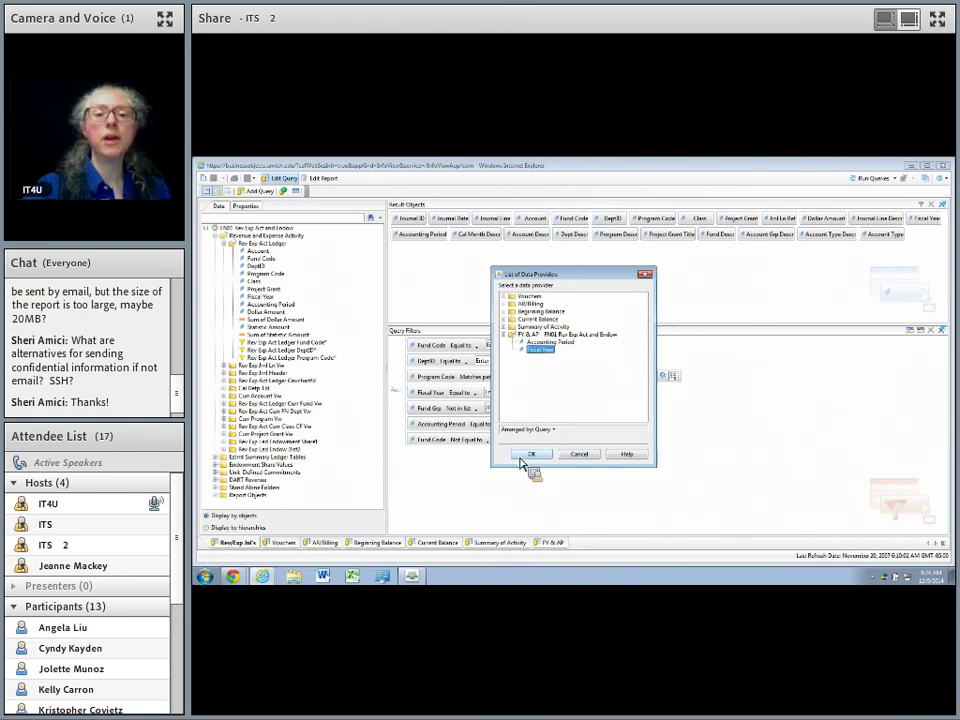
left_click(533, 454)
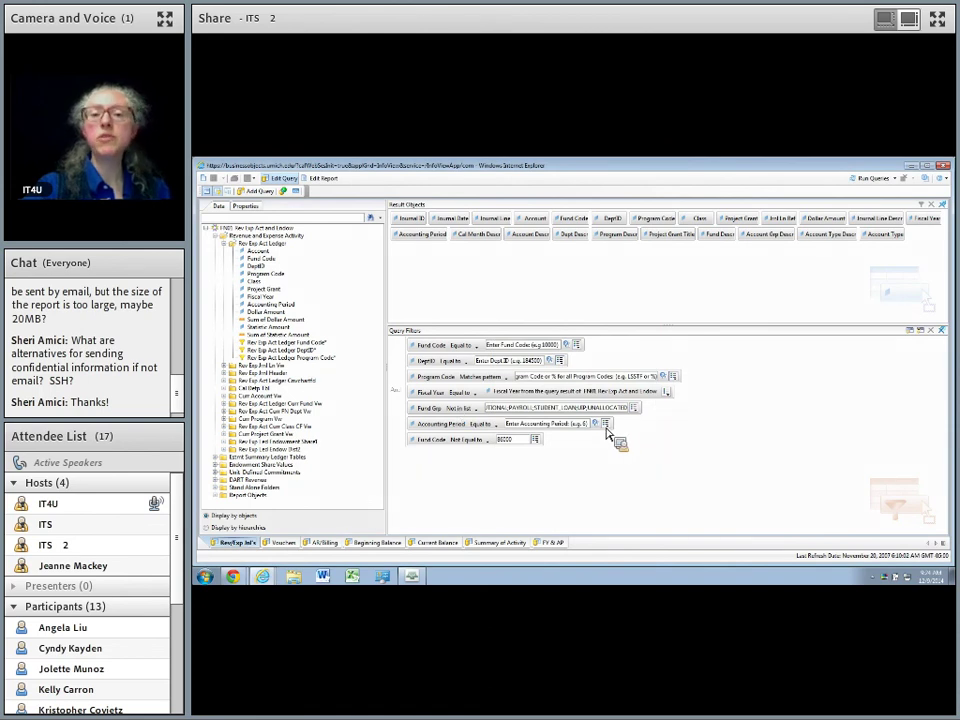
Set the Accounting Period filter to Result from another query, using FY & AP's Accounting Period.
left_click(607, 424)
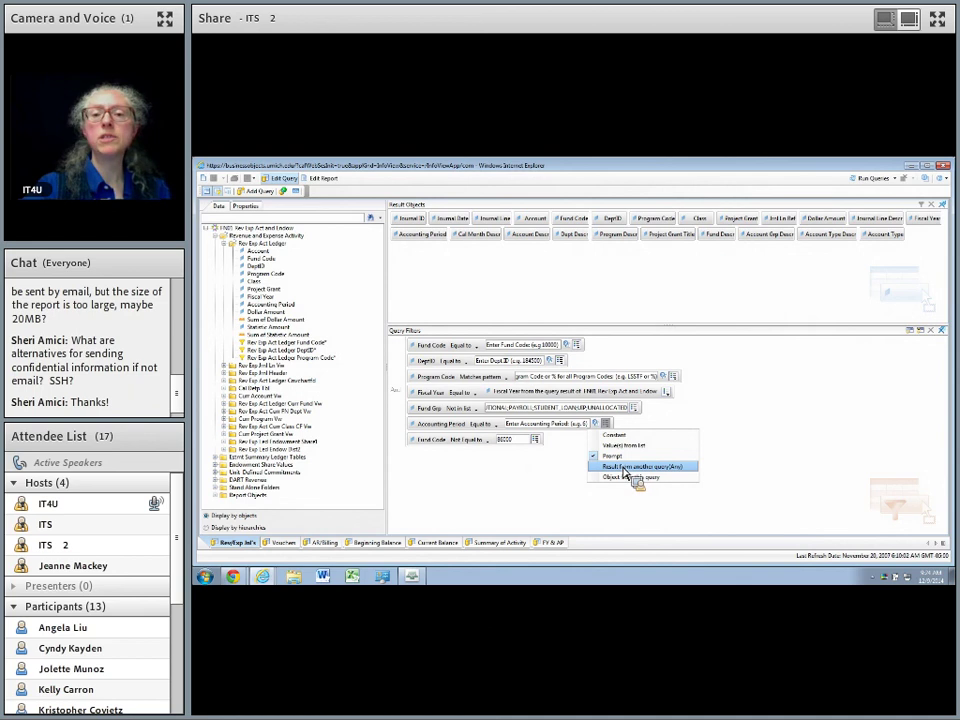
left_click(626, 468)
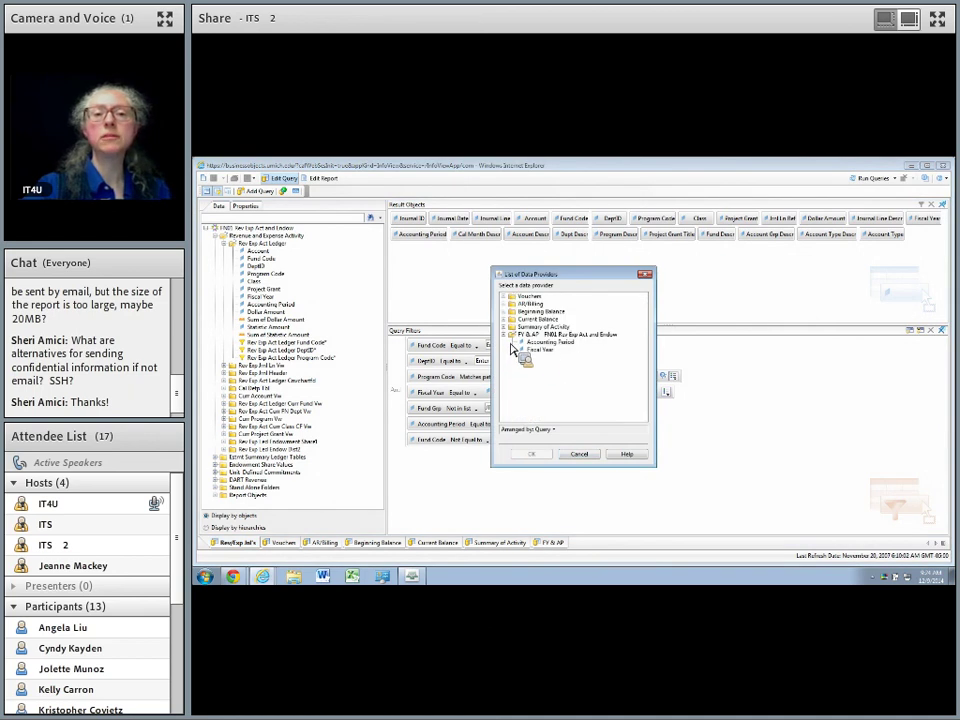
left_click(548, 343)
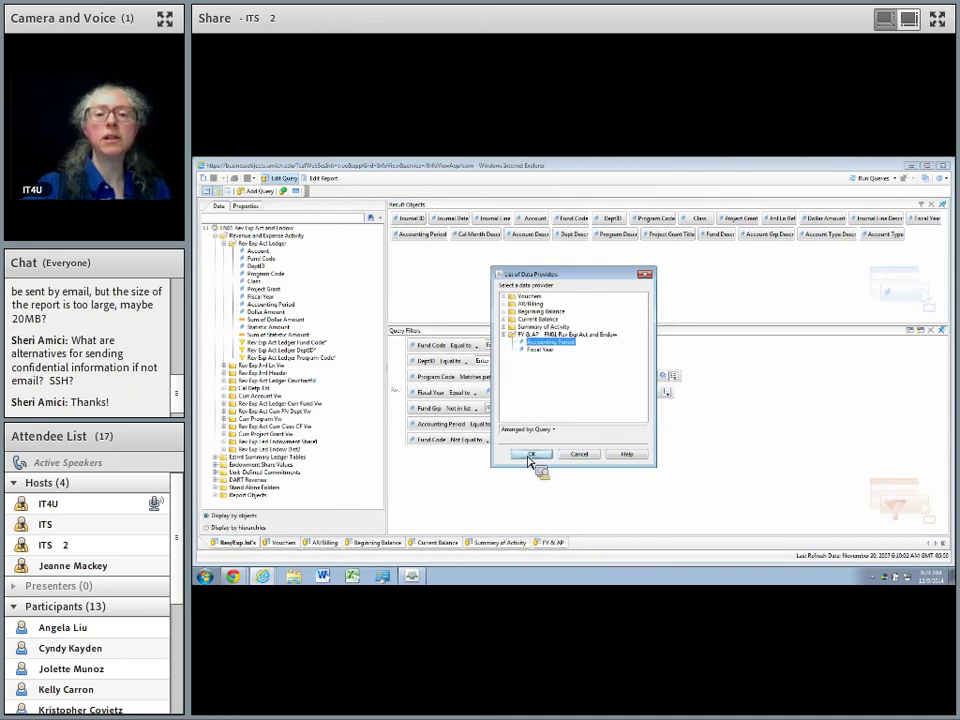
left_click(532, 454)
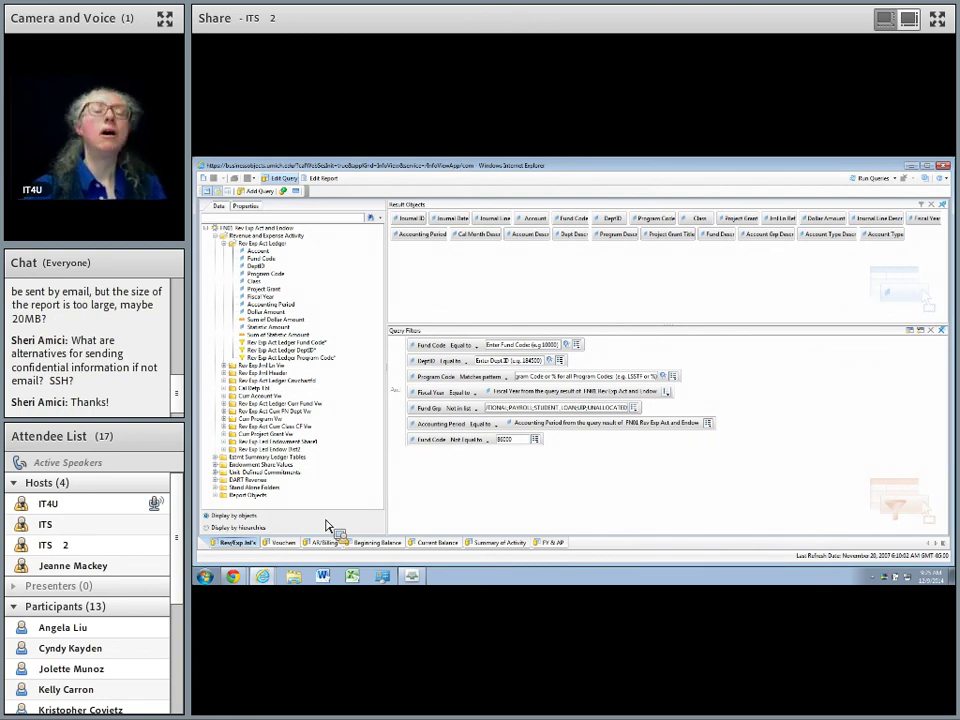
Close the Web Intelligence document without saving and leave the page.
left_click_drag(327, 525, 250, 428)
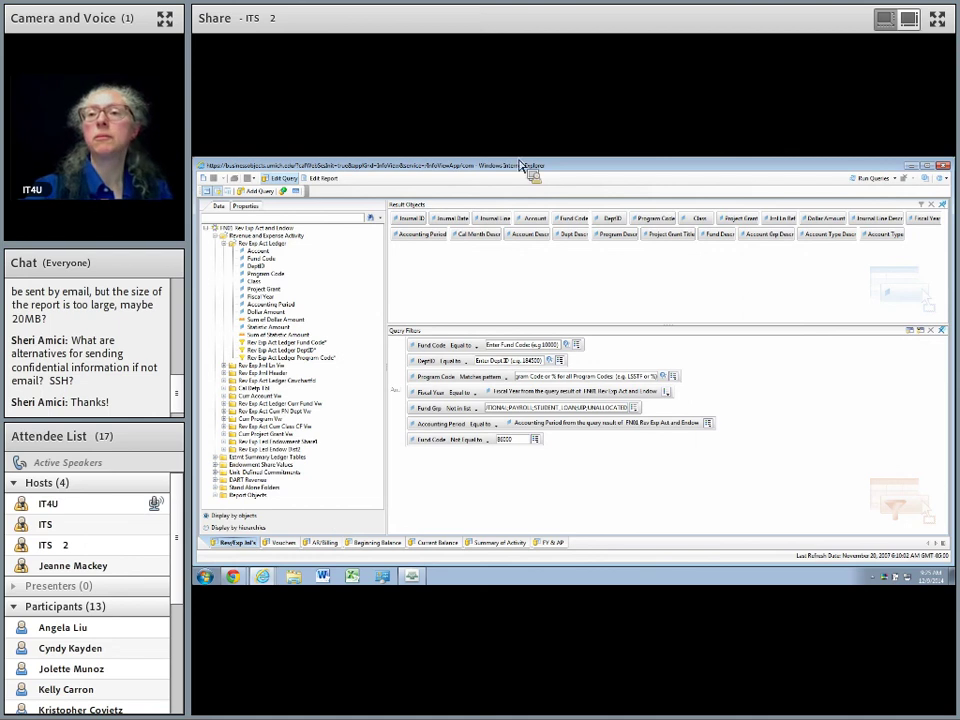
left_click(943, 167)
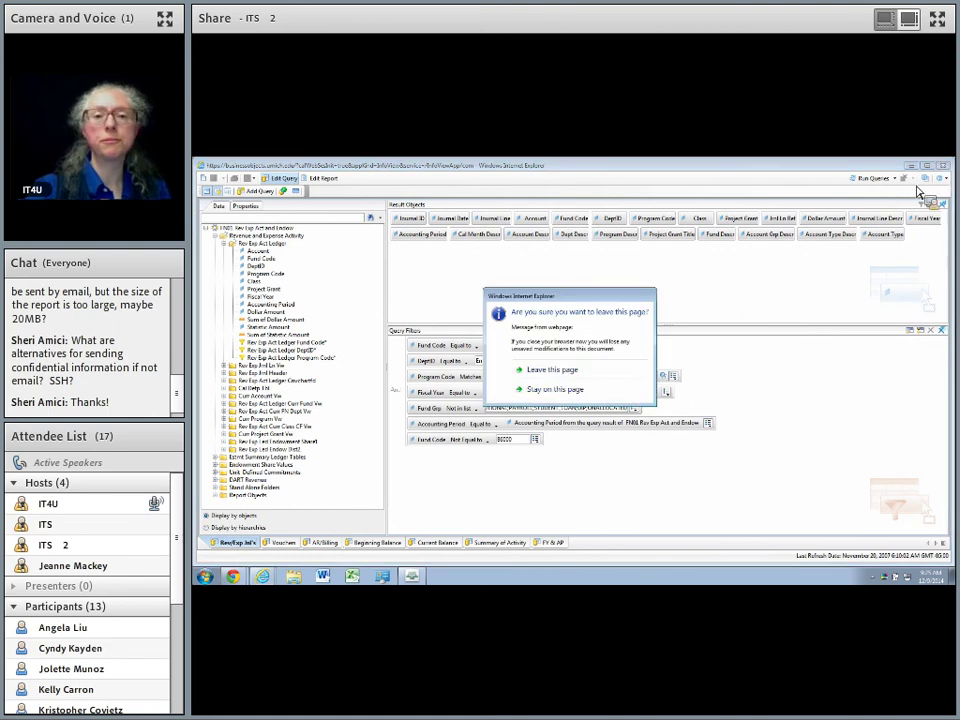
left_click(562, 371)
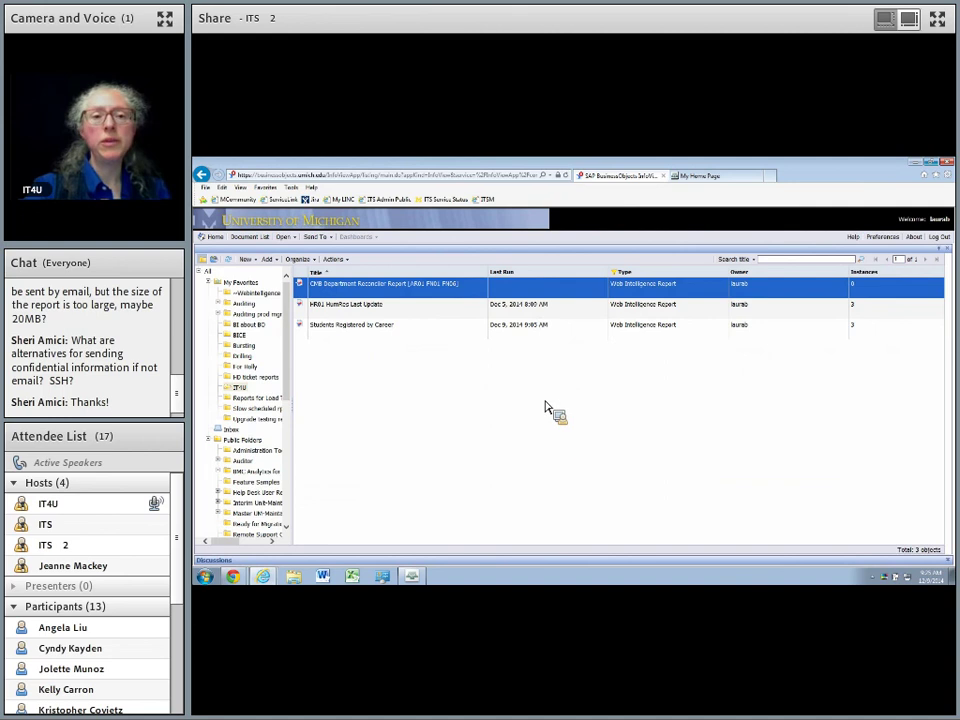
Open the Students Registered by Career history, review the Recurring instance's details, then select it.
left_click(521, 335)
right_click(521, 335)
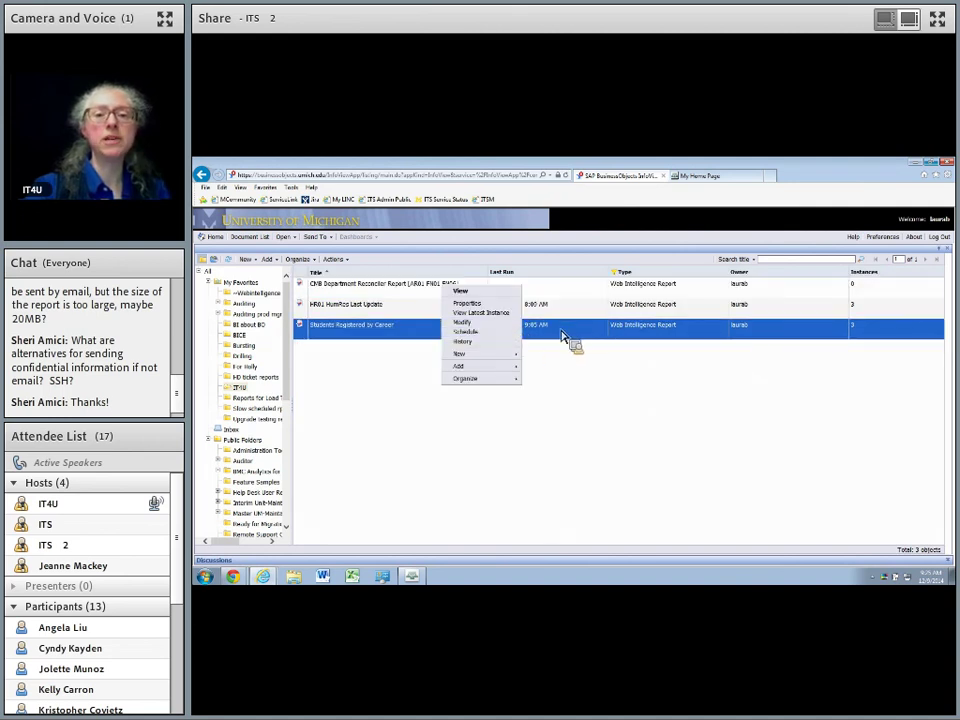
left_click(469, 344)
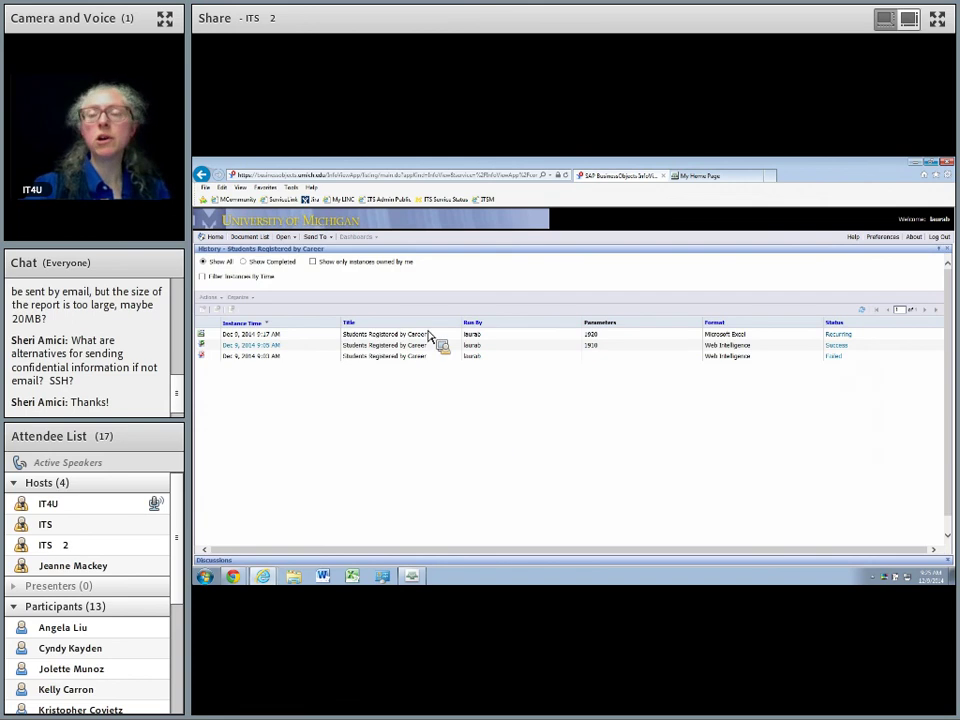
left_click(838, 334)
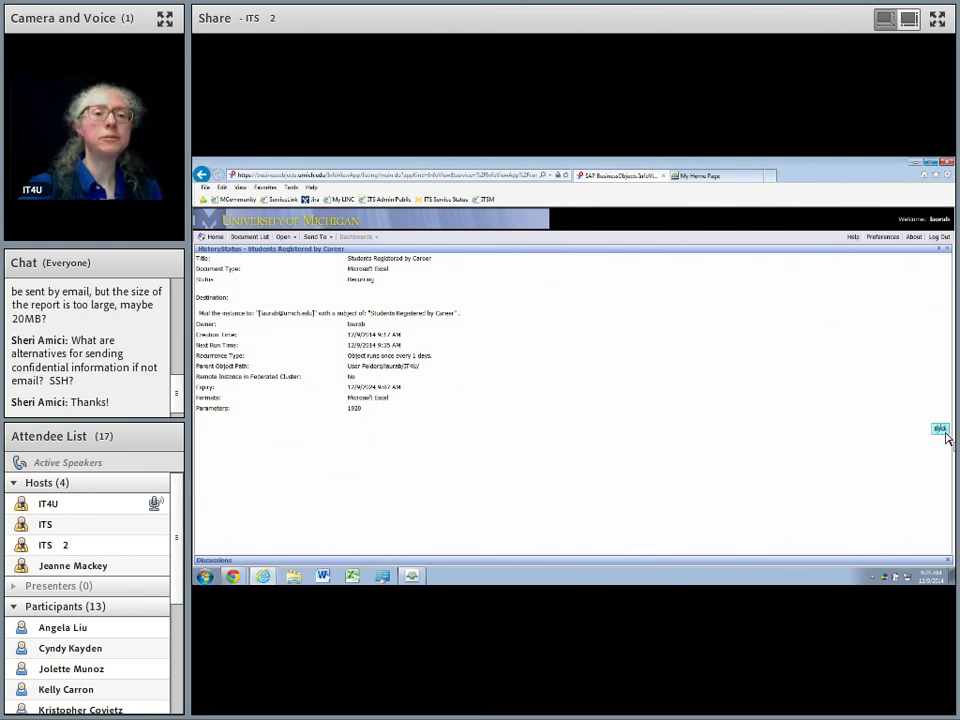
left_click(941, 430)
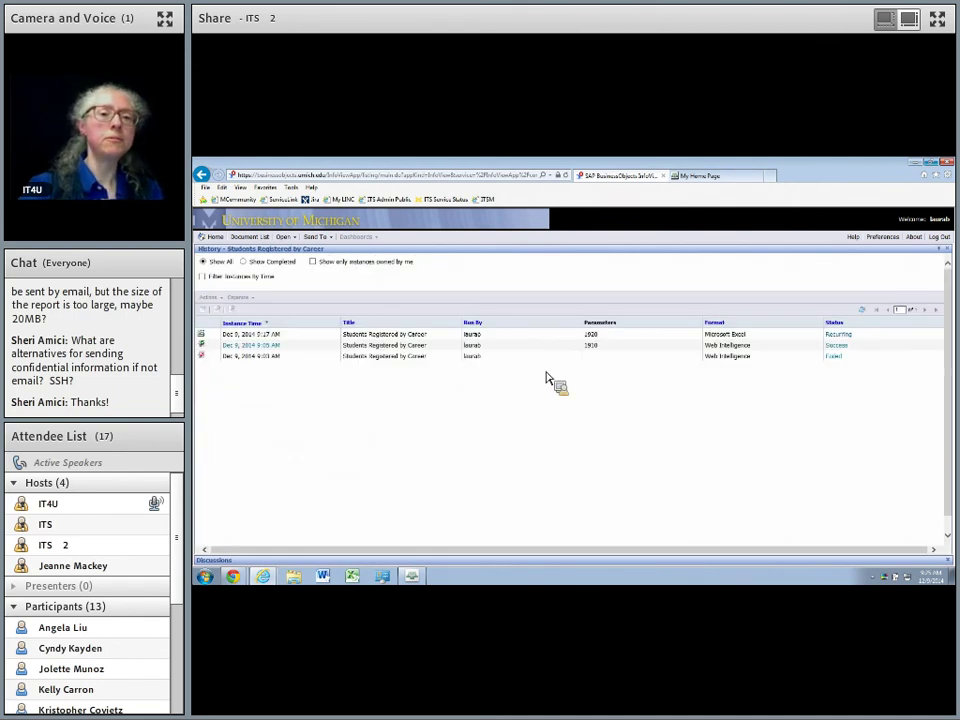
left_click(413, 337)
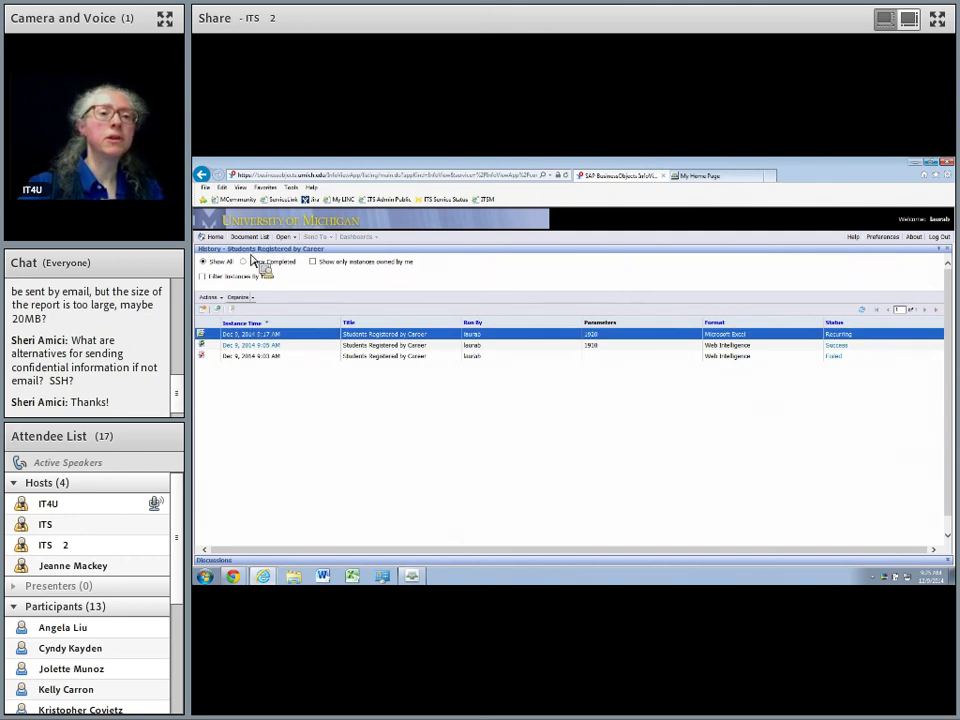
Reschedule the recurring instance, replacing its schedule, to run every 3 days at start minute 26.
left_click(221, 298)
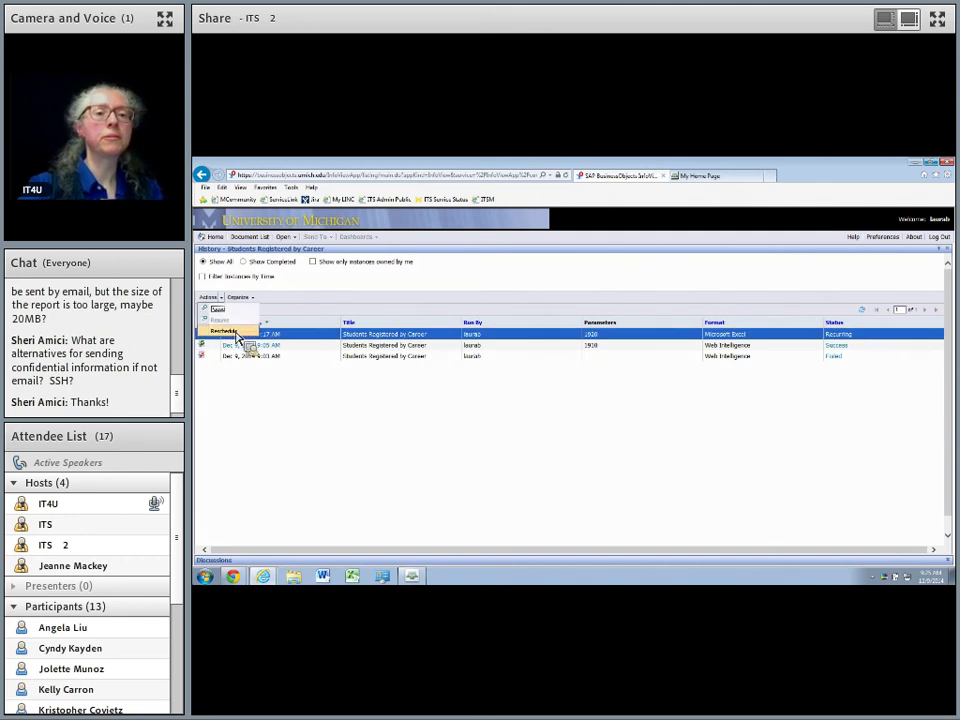
left_click(240, 332)
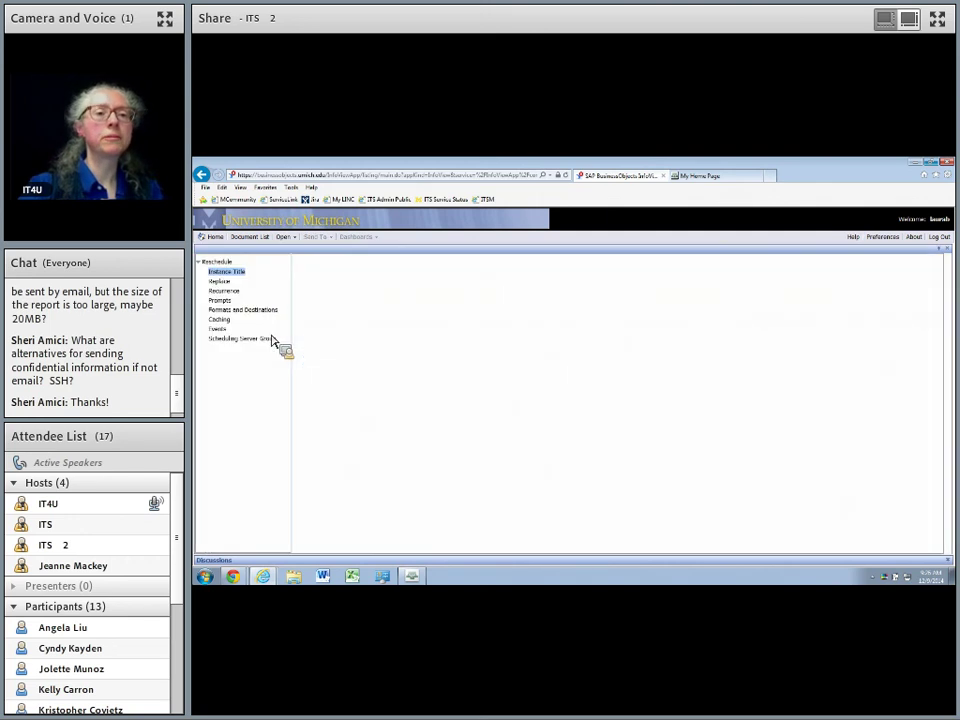
left_click(222, 283)
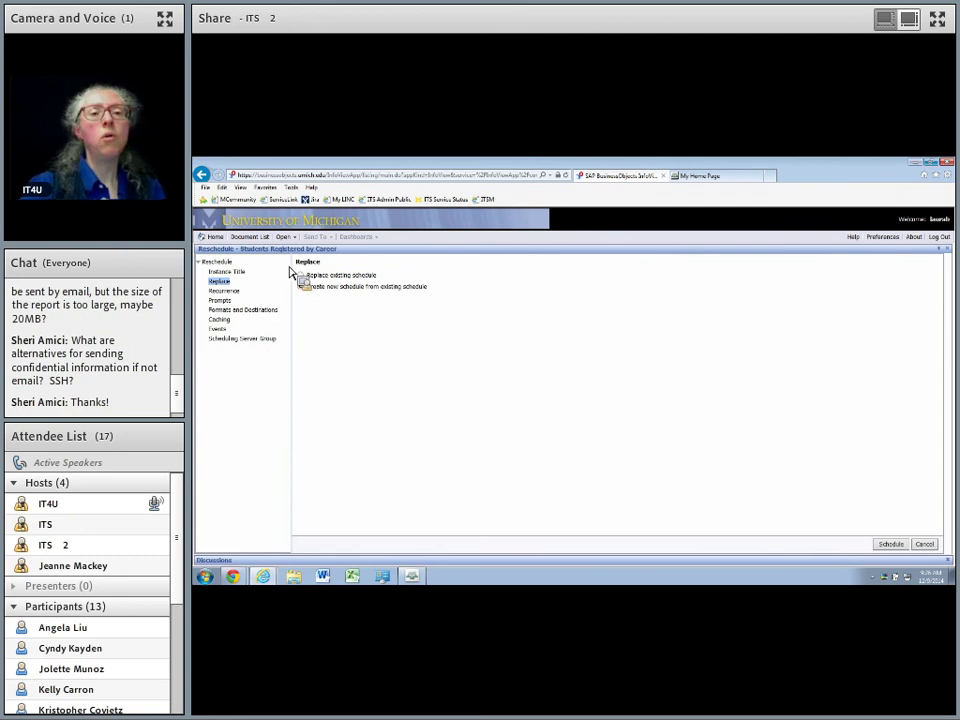
left_click(301, 276)
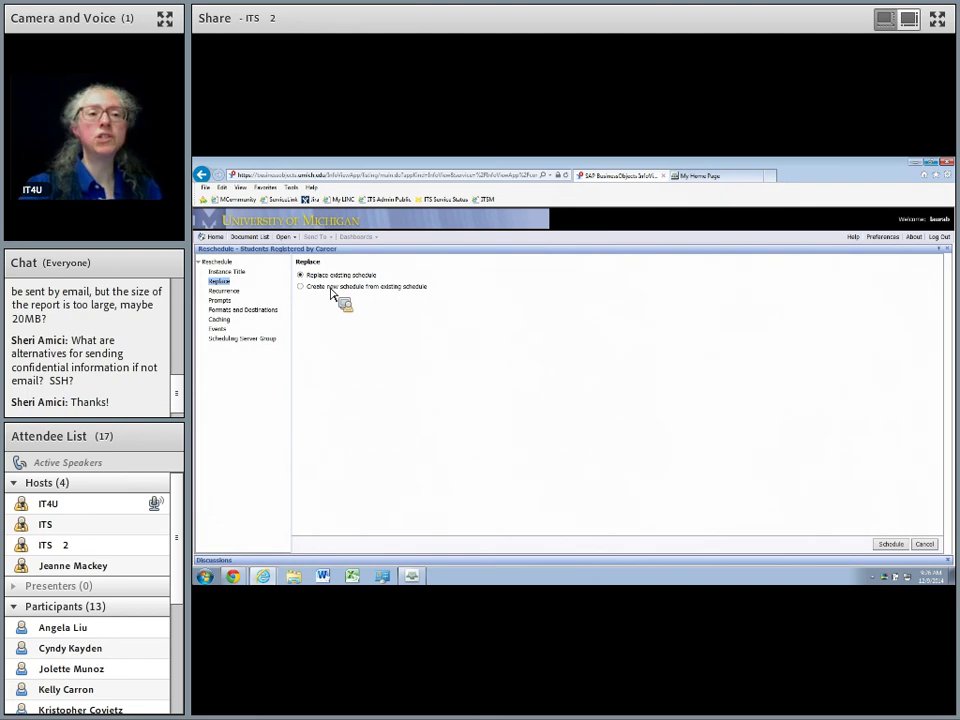
left_click(236, 291)
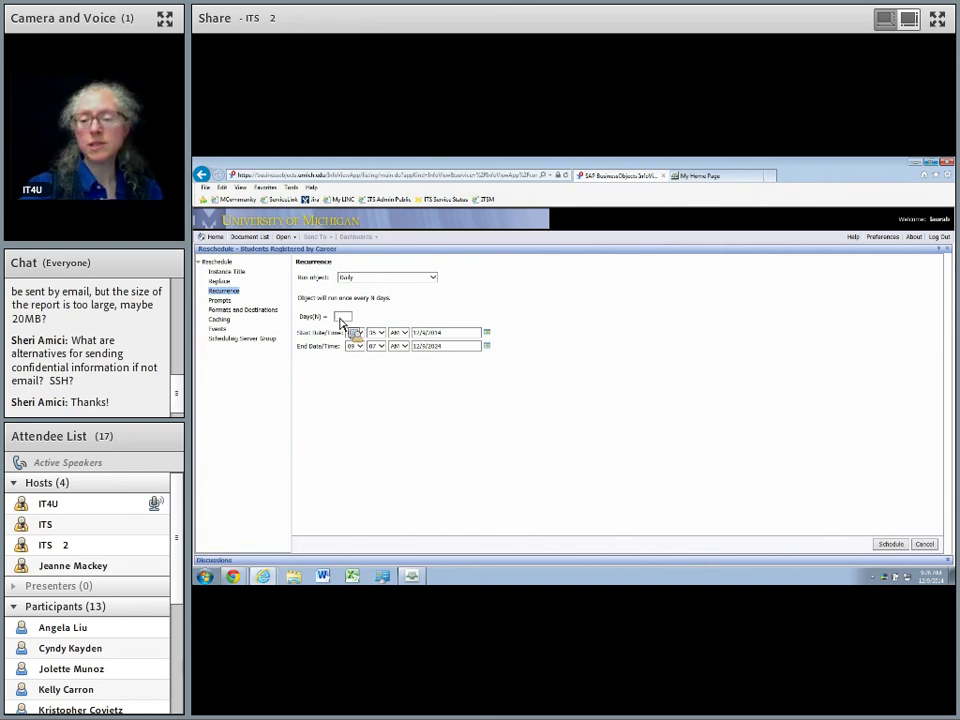
type("3")
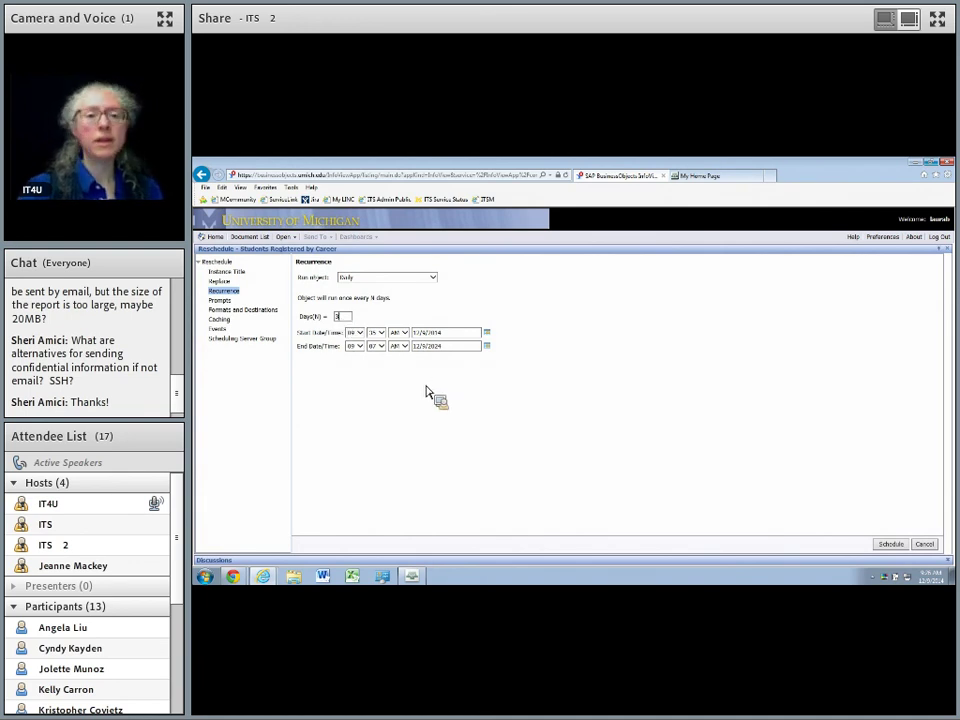
left_click(386, 333)
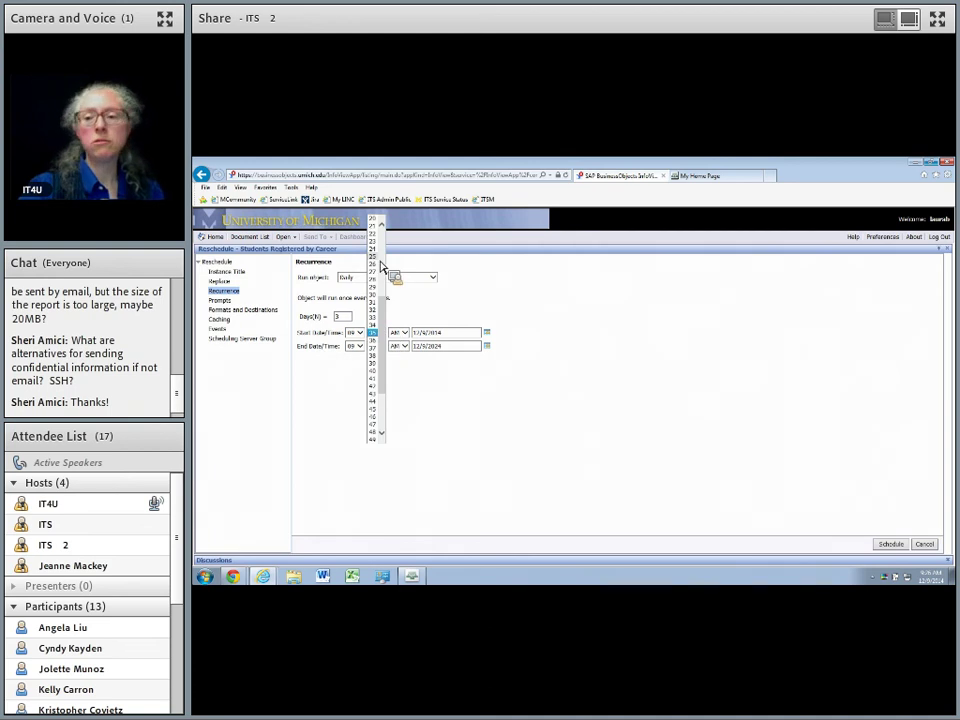
left_click(381, 265)
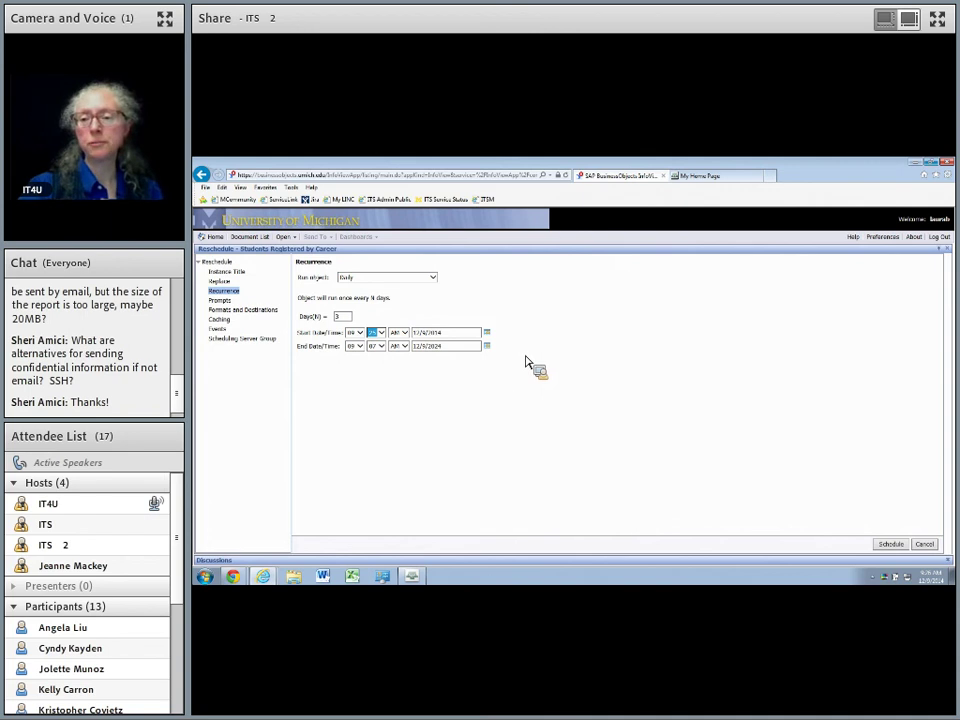
left_click(890, 544)
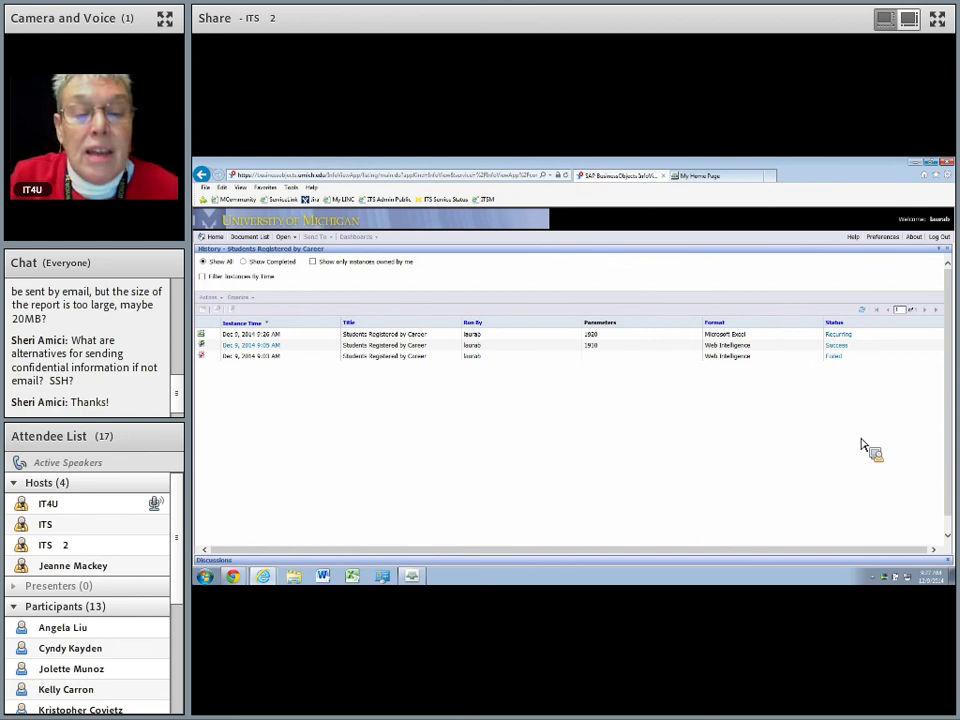
Bring the browser with the reloaded Students Registered by Career history to the front.
left_click(422, 582)
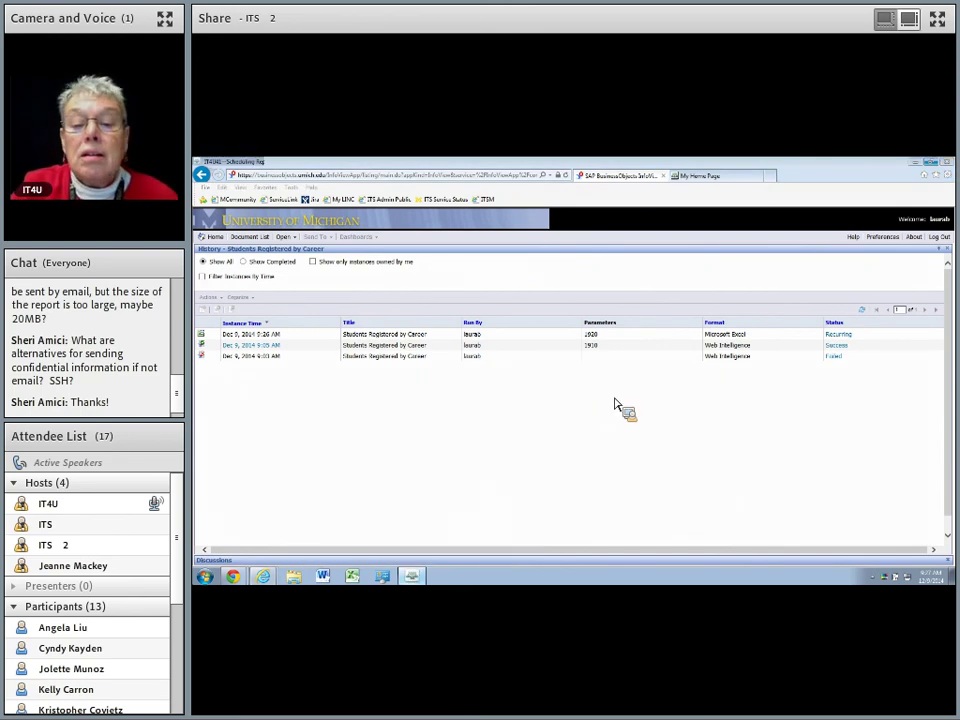